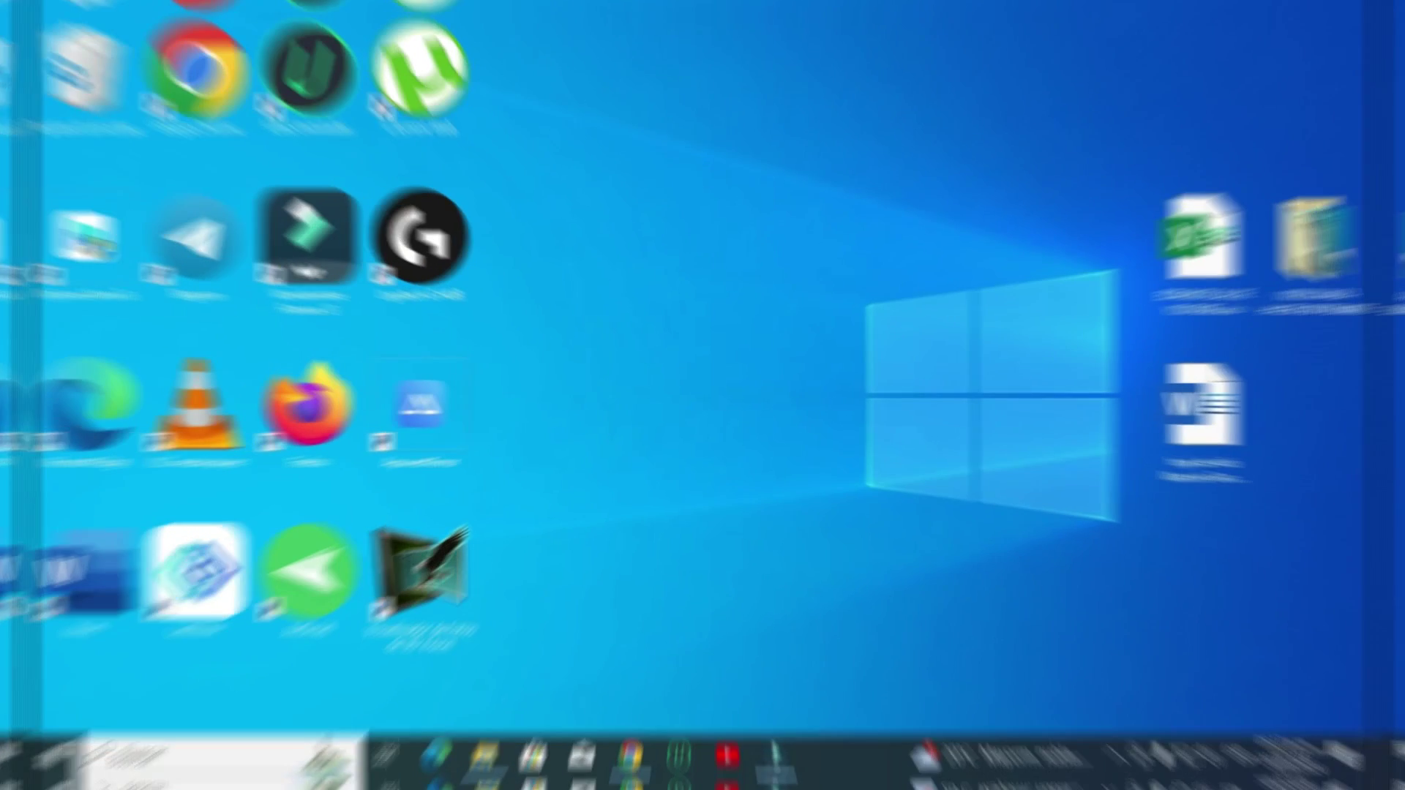
Search Windows for 'crear un p' to find 'Crear un punto de restauración'.
{"action": "left_click", "coordinate": [198, 770]}
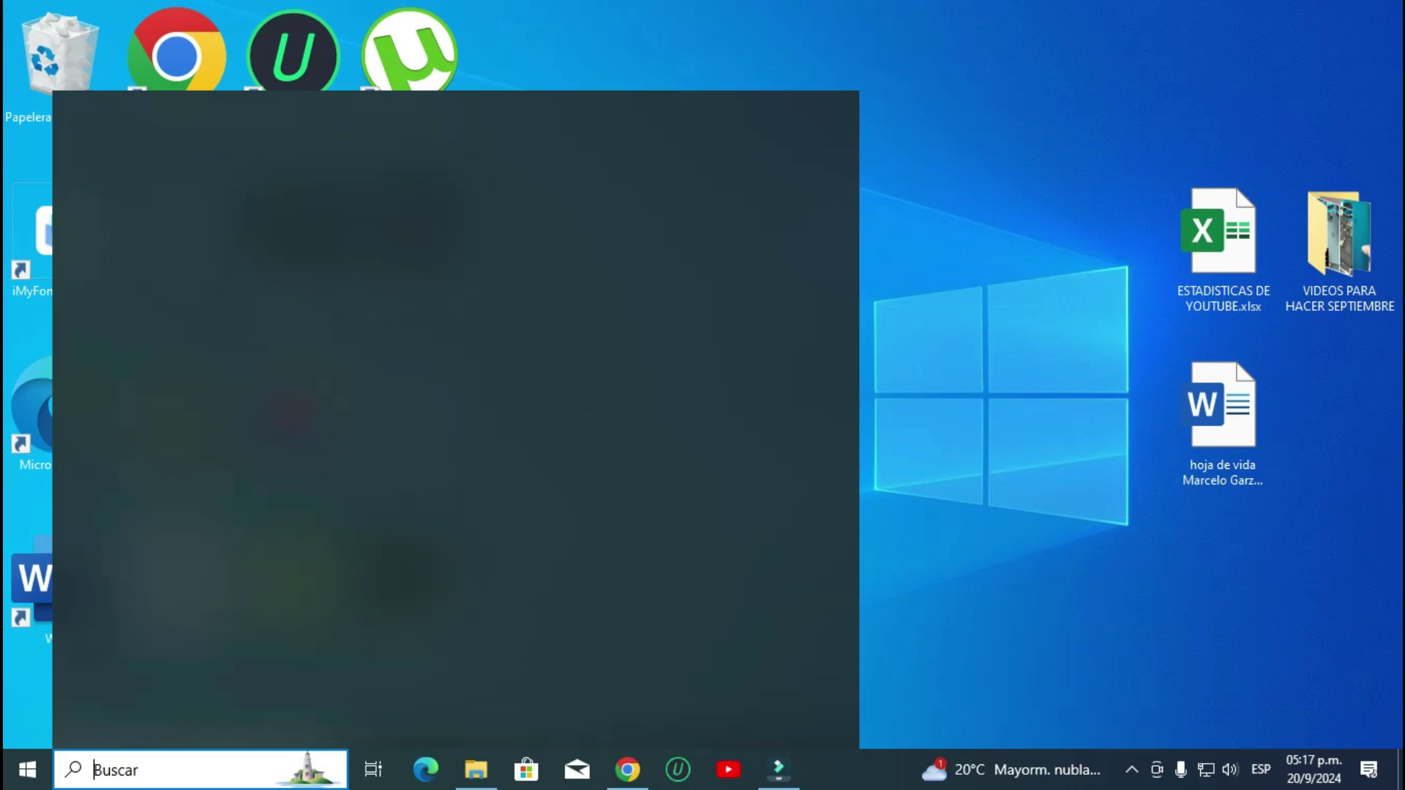
{"action": "type", "text": "crear un p"}
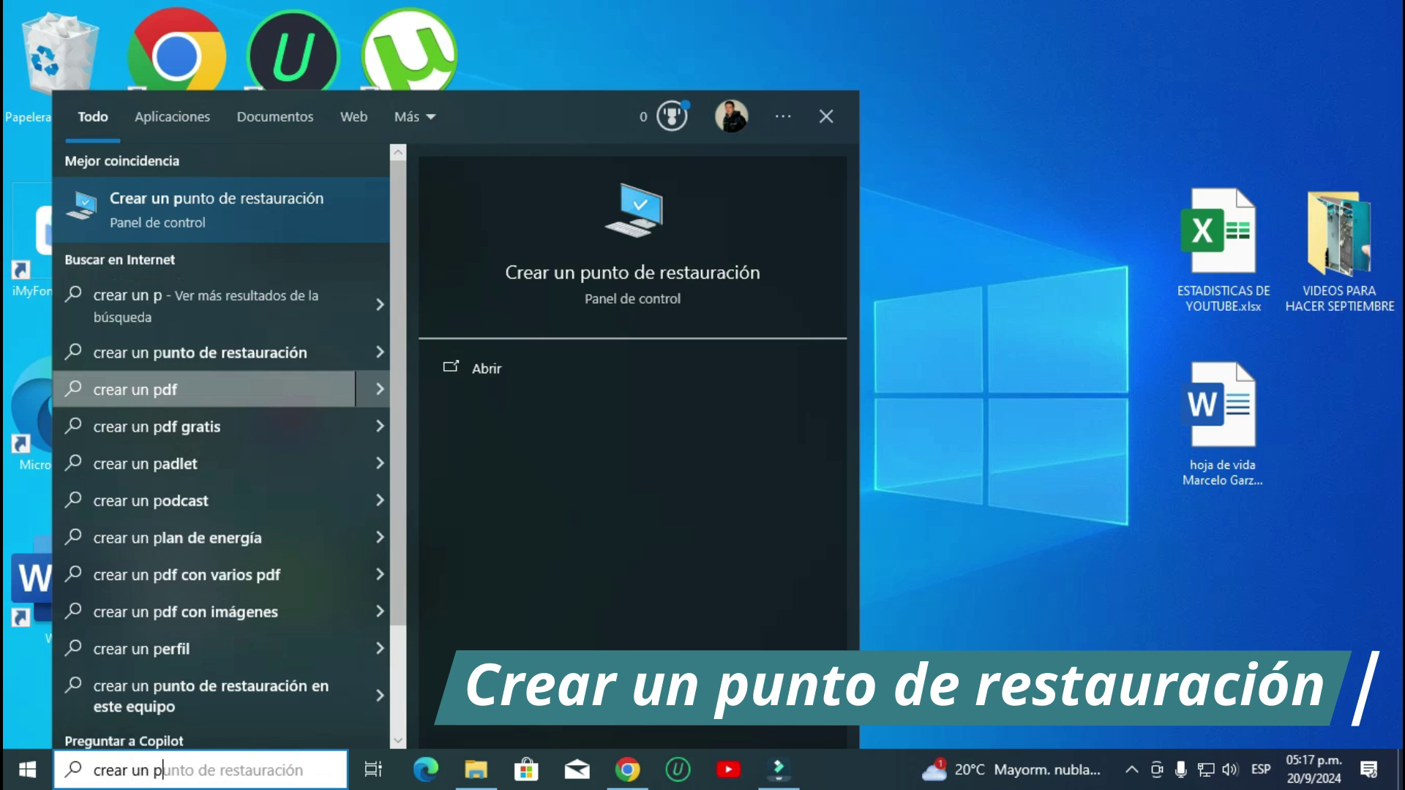
{"action": "key", "text": "Return"}
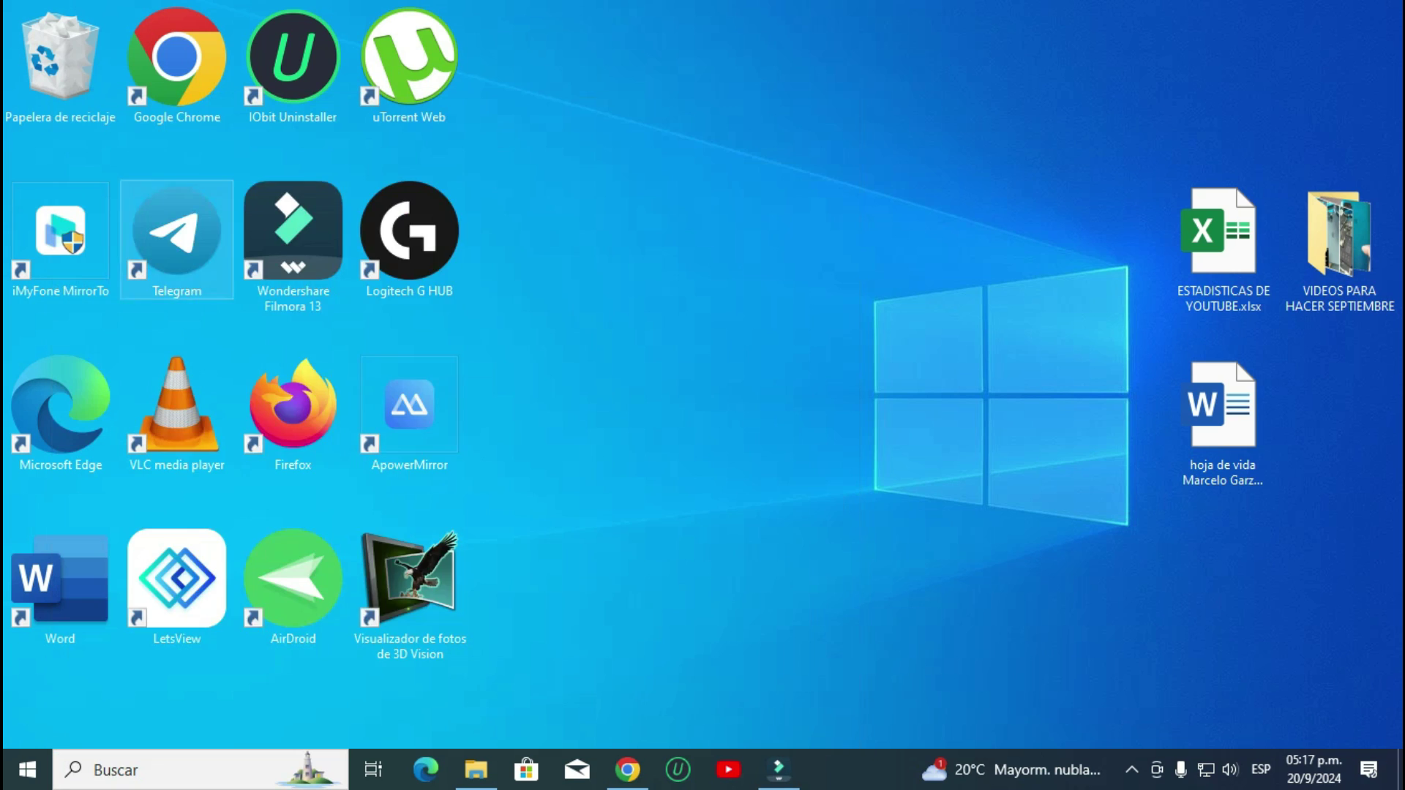
{"action": "left_click_drag", "start_coordinate": [297, 182], "coordinate": [747, 116]}
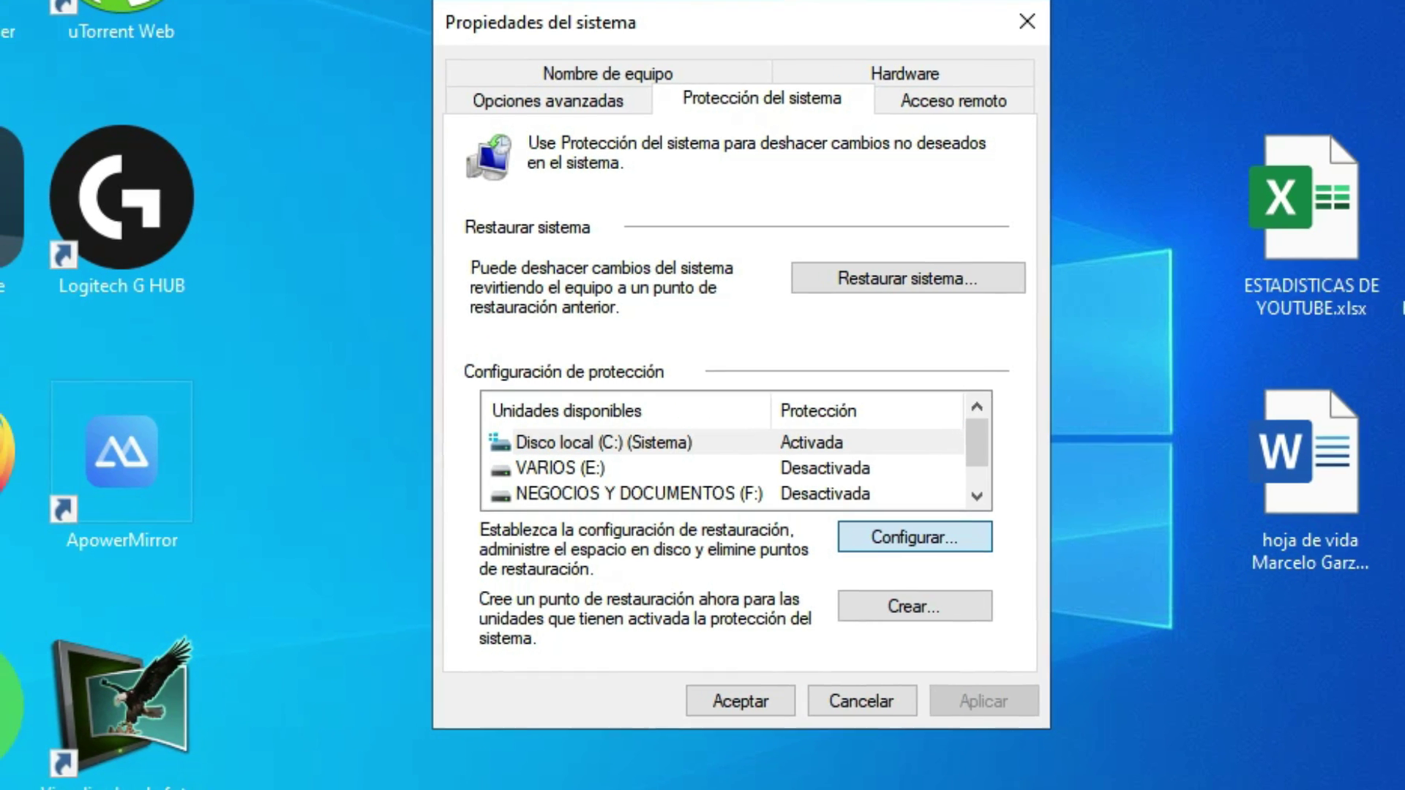
{"action": "left_click", "coordinate": [895, 541]}
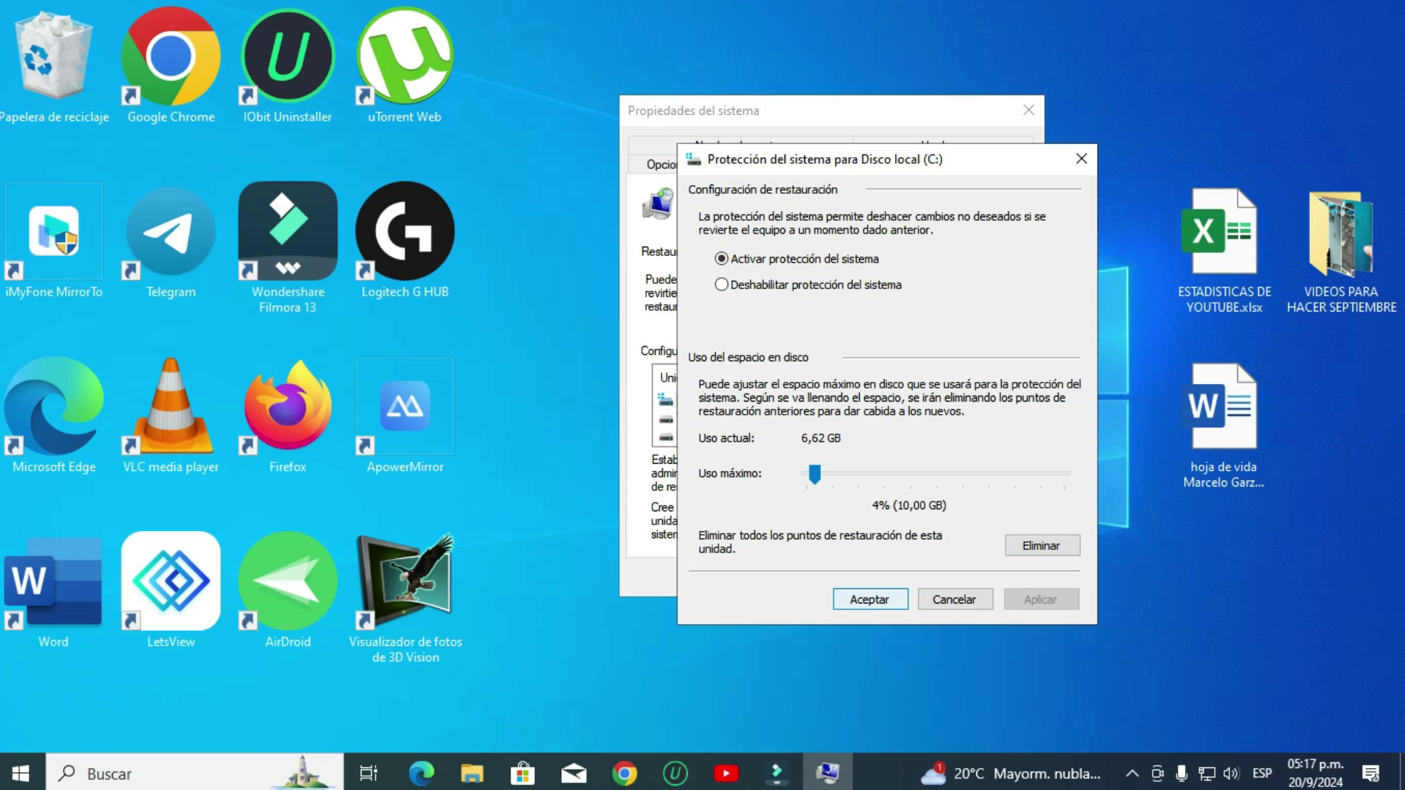
{"action": "key", "text": "Return"}
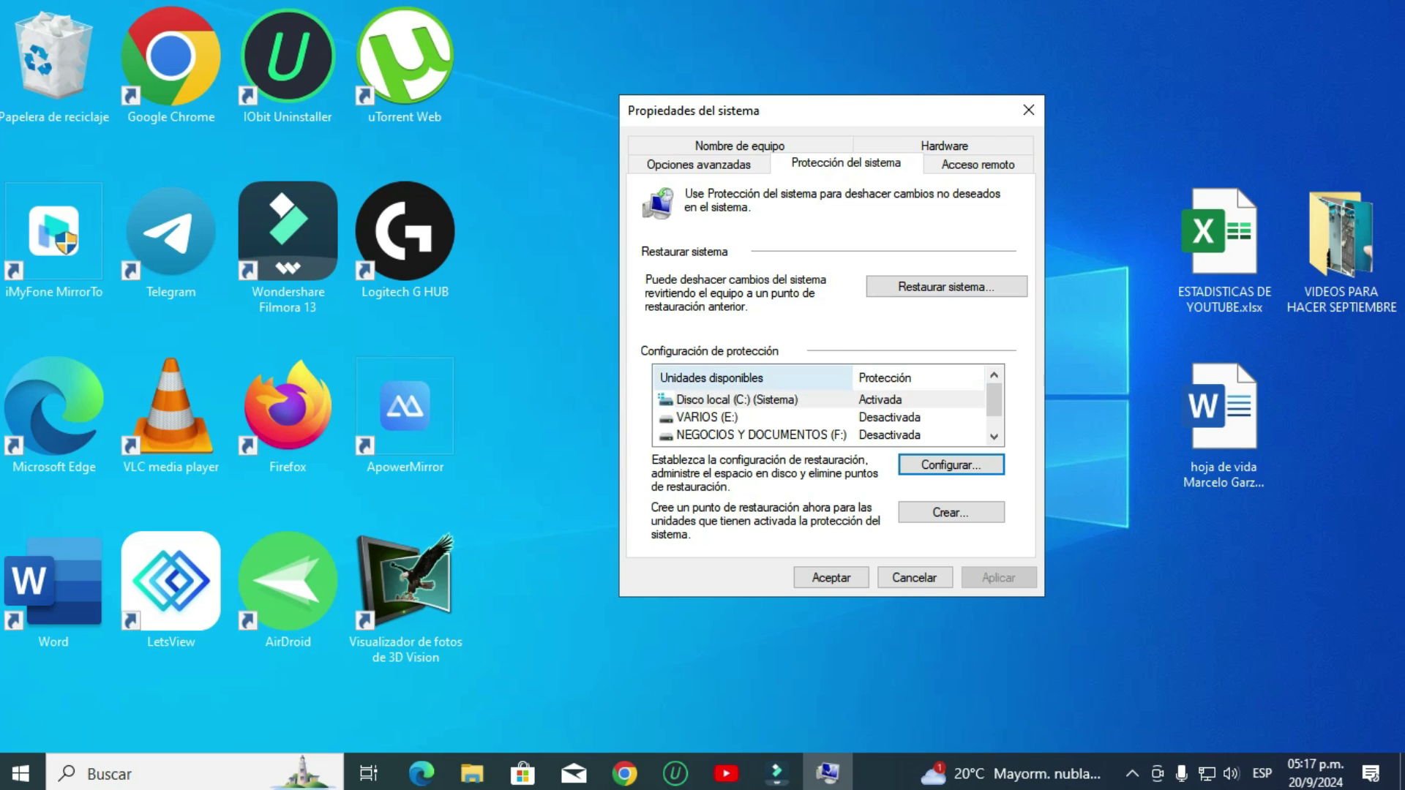
Create a restore point named 'sistemas 20 de sep', dismiss the success message and close System Properties.
{"action": "key", "text": "Tab"}
{"action": "key", "text": "Return"}
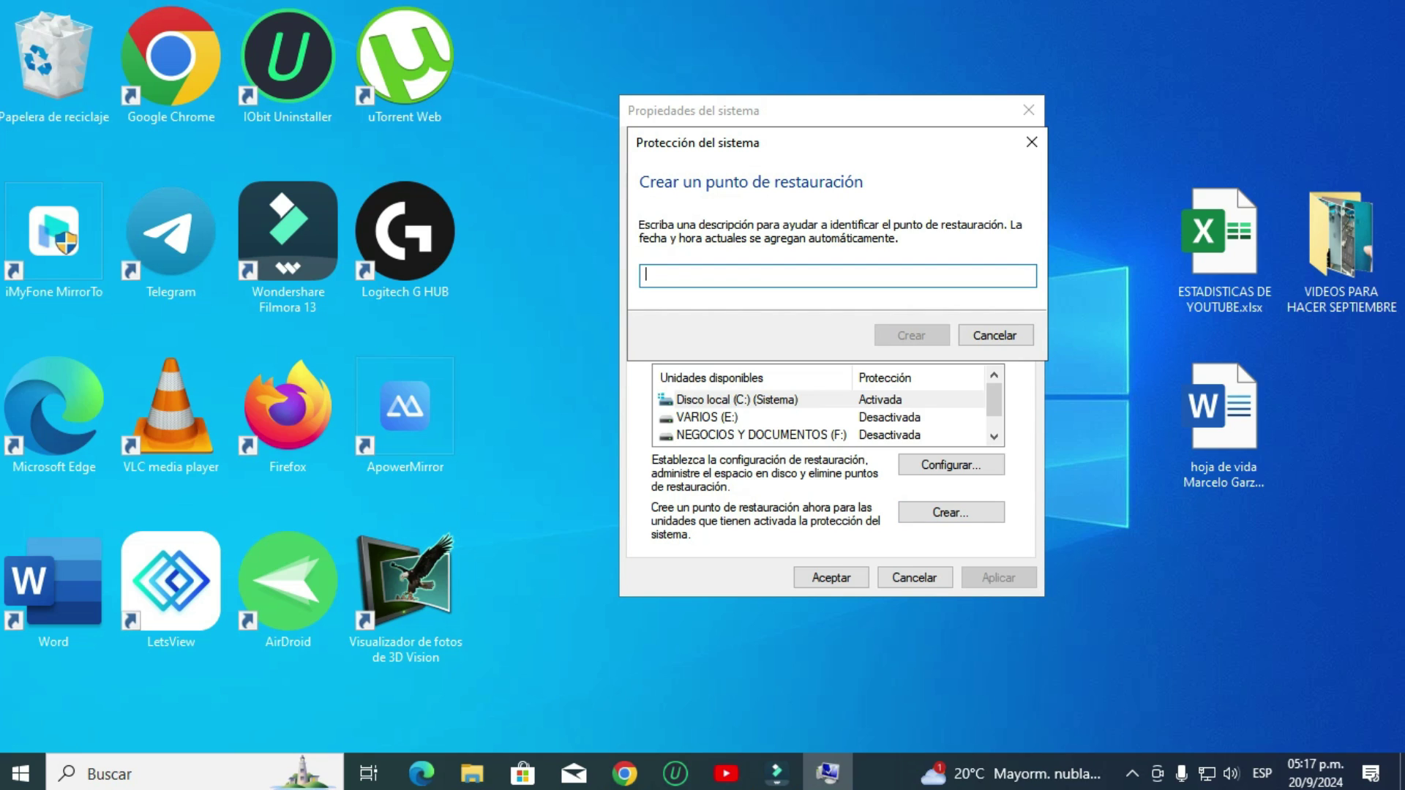
{"action": "type", "text": "sistemas"}
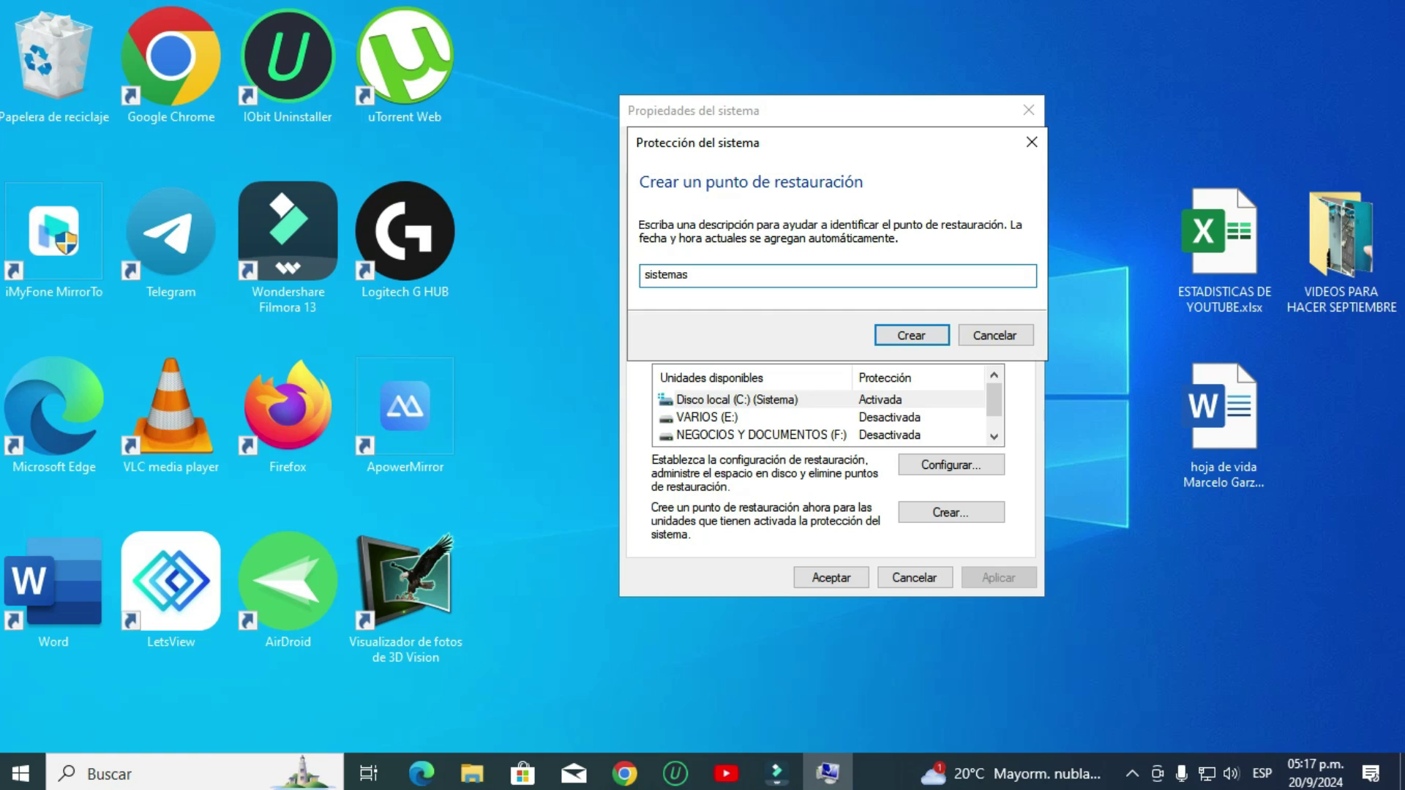
{"action": "type", "text": " 20 de sep"}
{"action": "key", "text": "Return"}
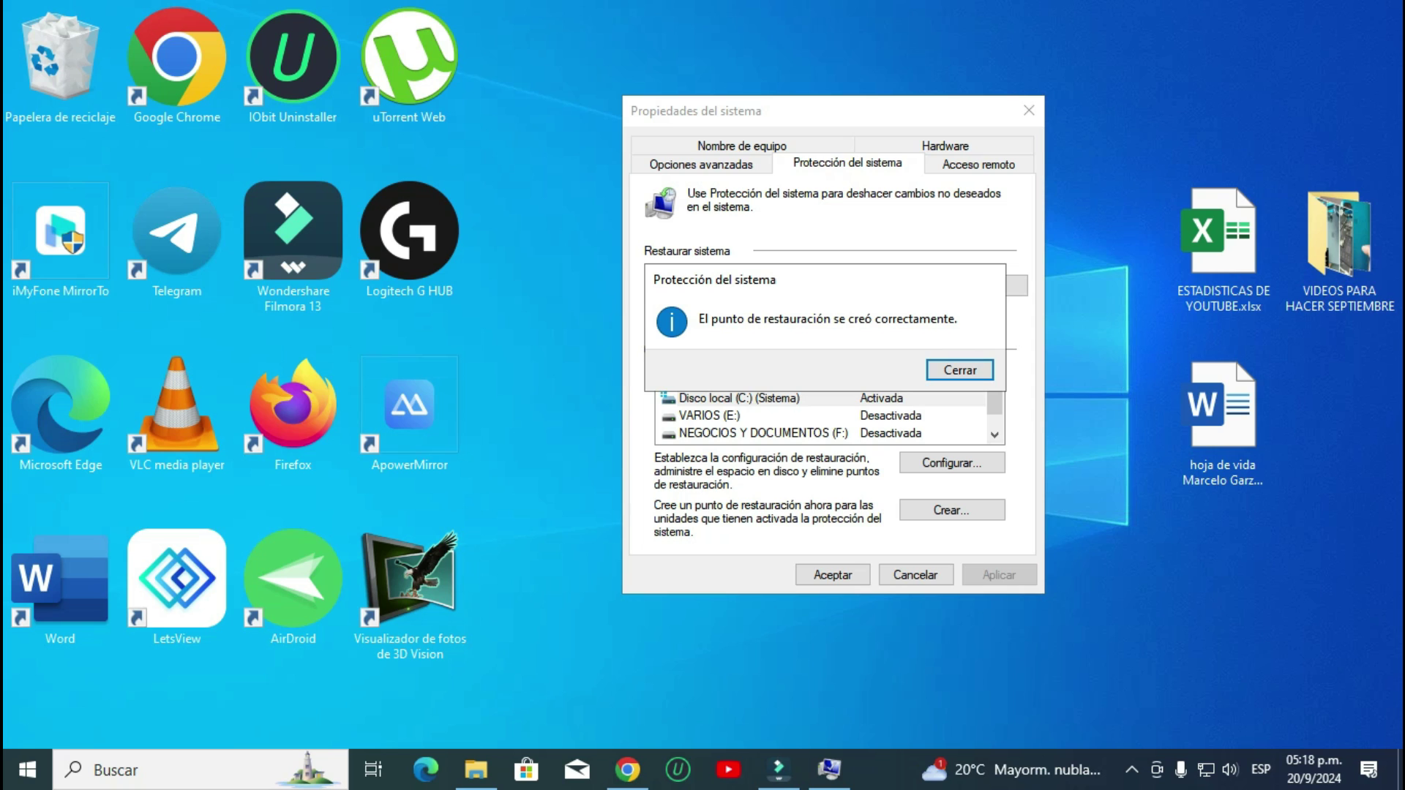
{"action": "left_click", "coordinate": [959, 370]}
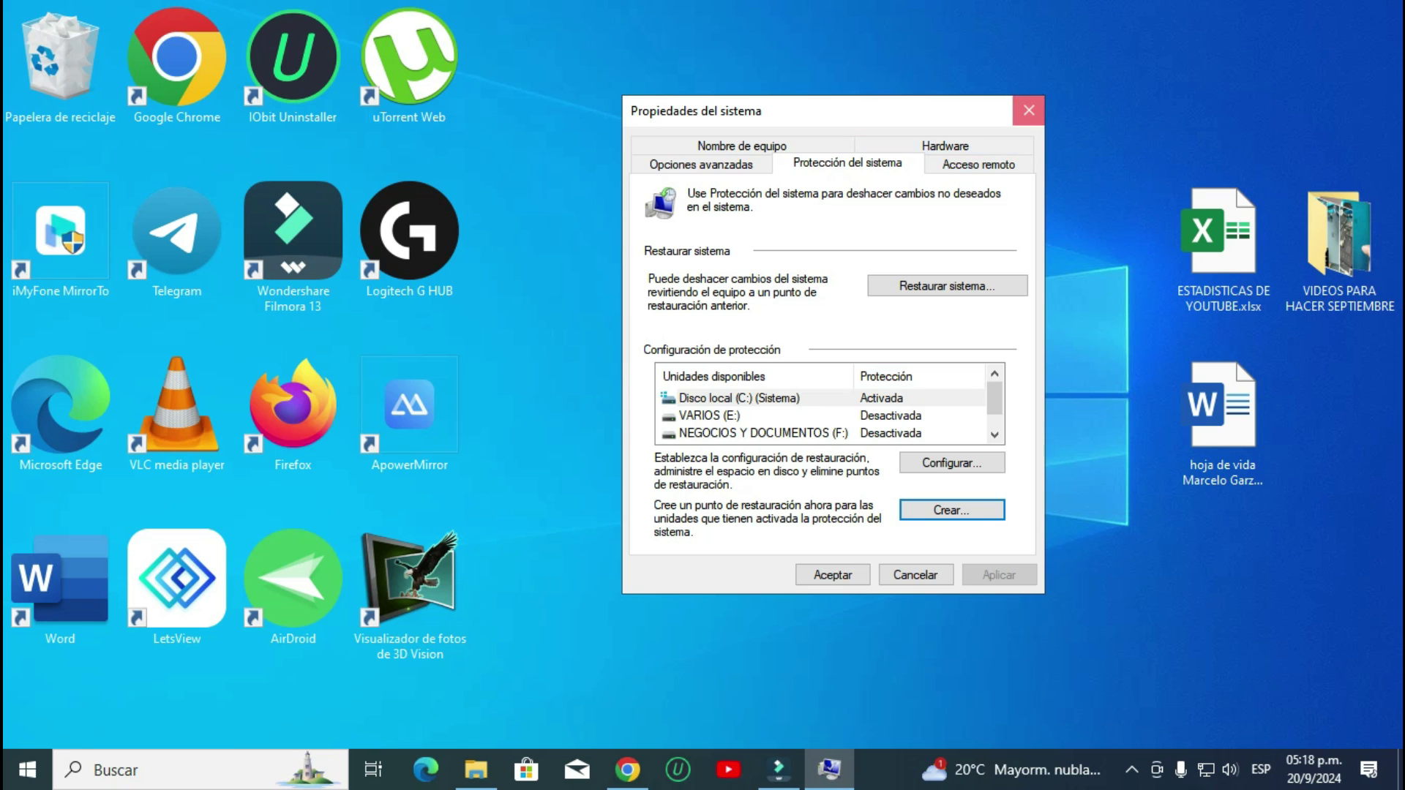
{"action": "left_click", "coordinate": [1029, 110]}
Reopen System Properties by searching 'crear' and center its window on screen.
{"action": "left_click", "coordinate": [187, 770]}
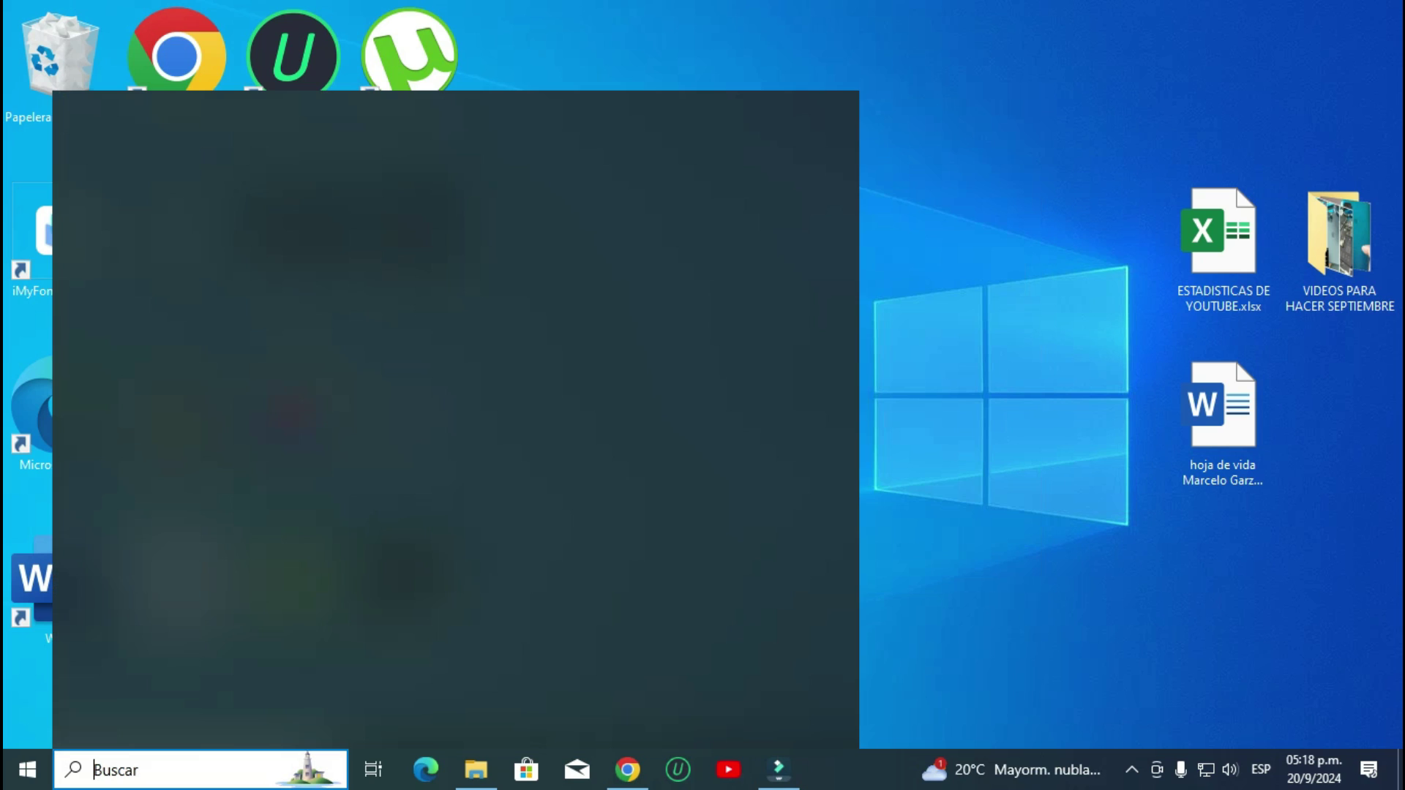
{"action": "type", "text": "crear"}
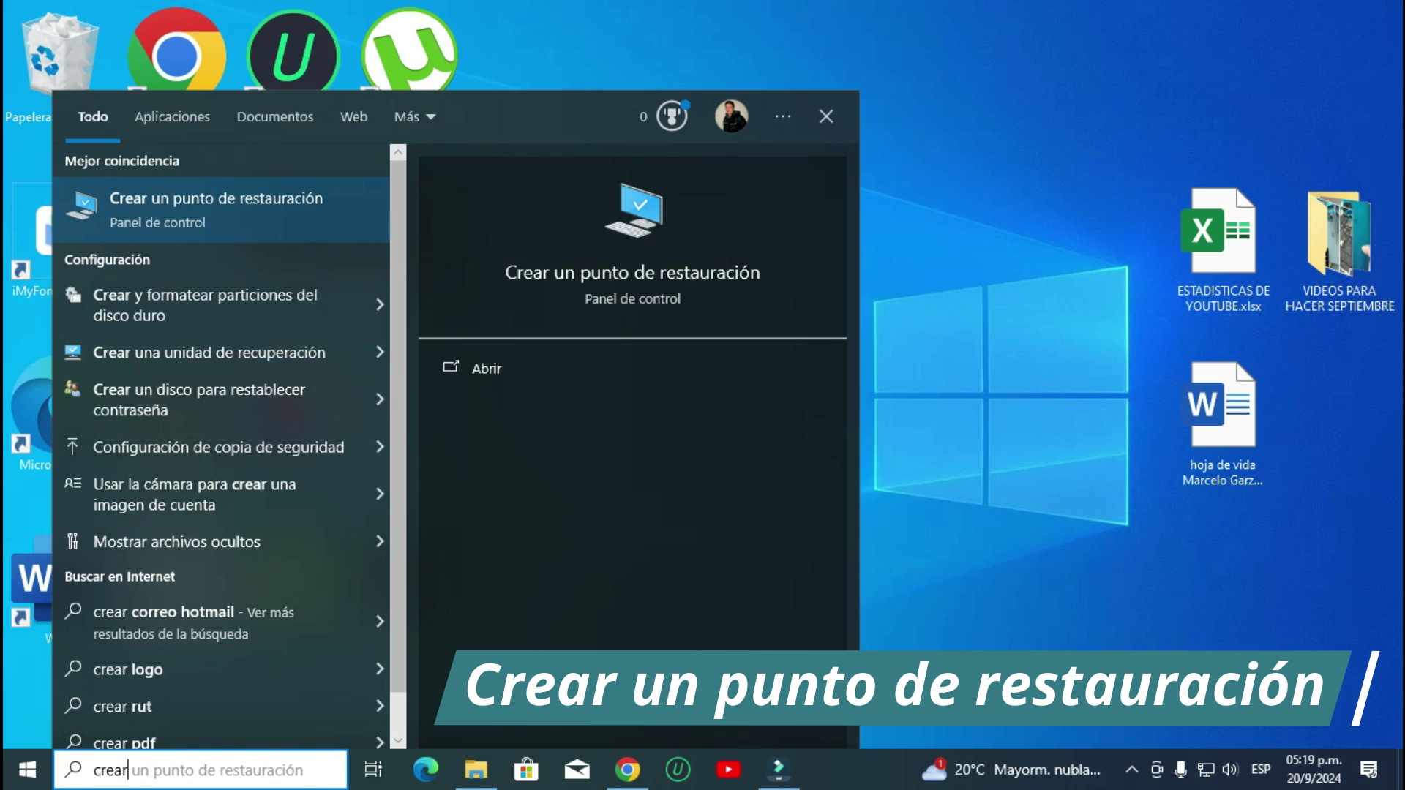
{"action": "key", "text": "Return"}
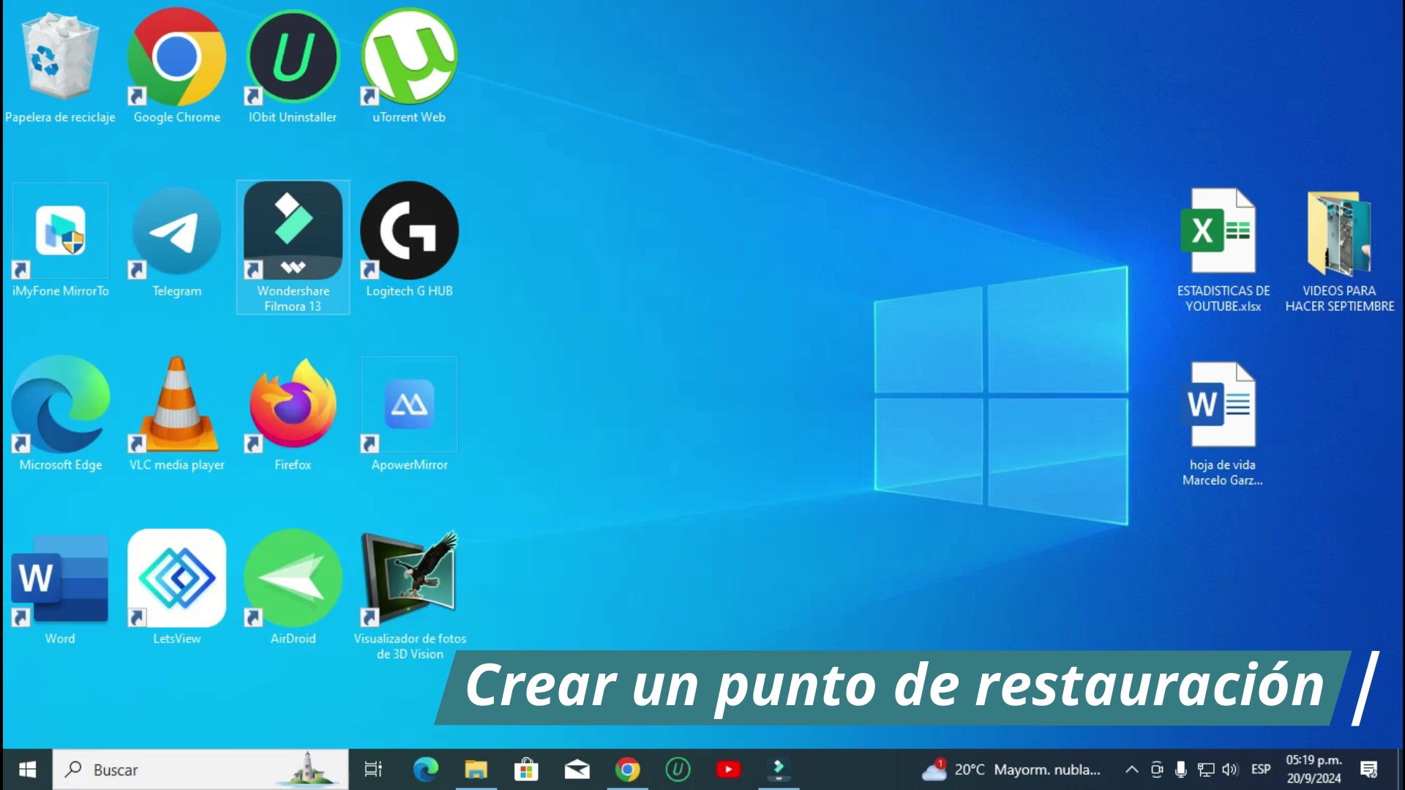
{"action": "left_click_drag", "start_coordinate": [193, 47], "coordinate": [750, 57]}
In System Restore, choose a different restore point and select 'sistemas 20 de sep' at the top.
{"action": "left_click", "coordinate": [920, 227]}
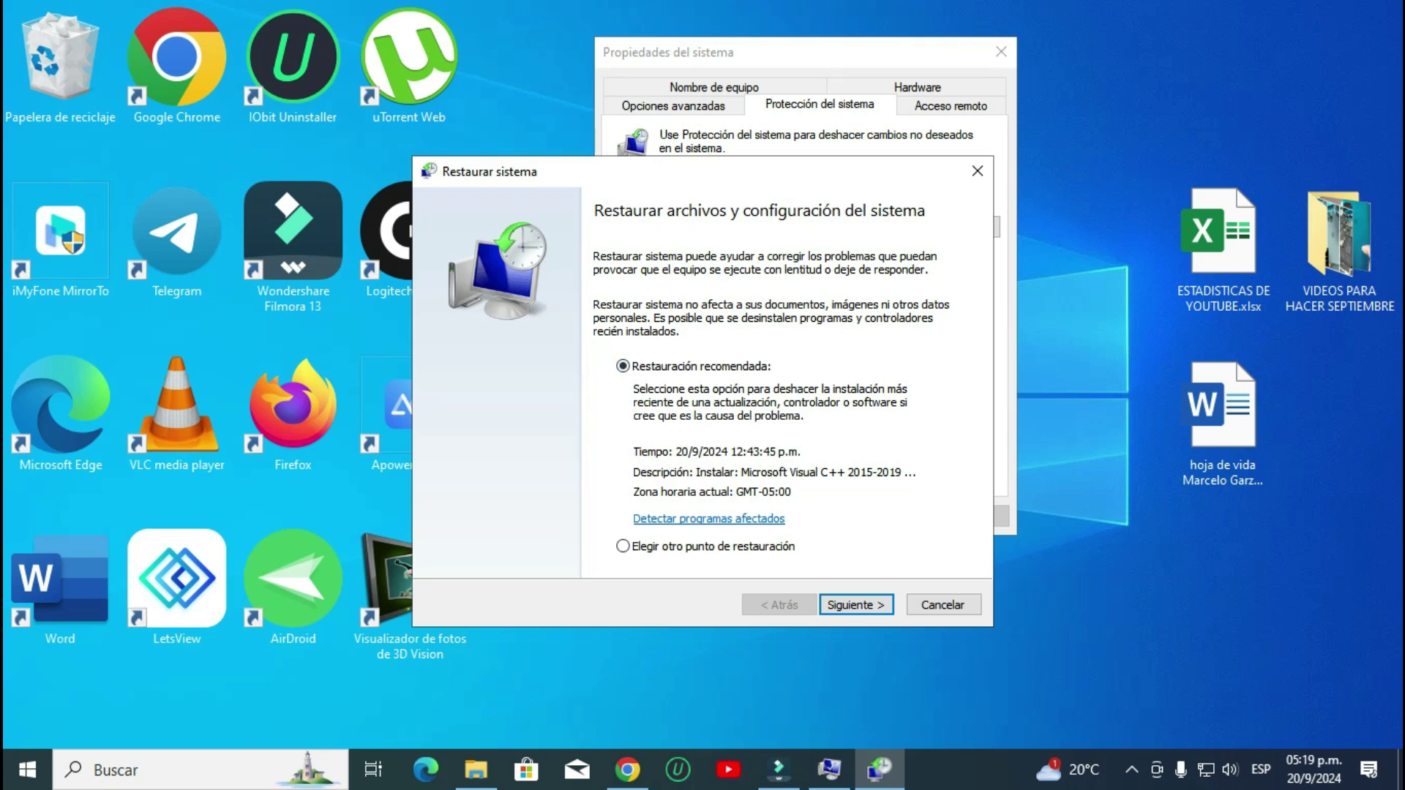
{"action": "left_click", "coordinate": [622, 546]}
{"action": "left_click", "coordinate": [855, 604]}
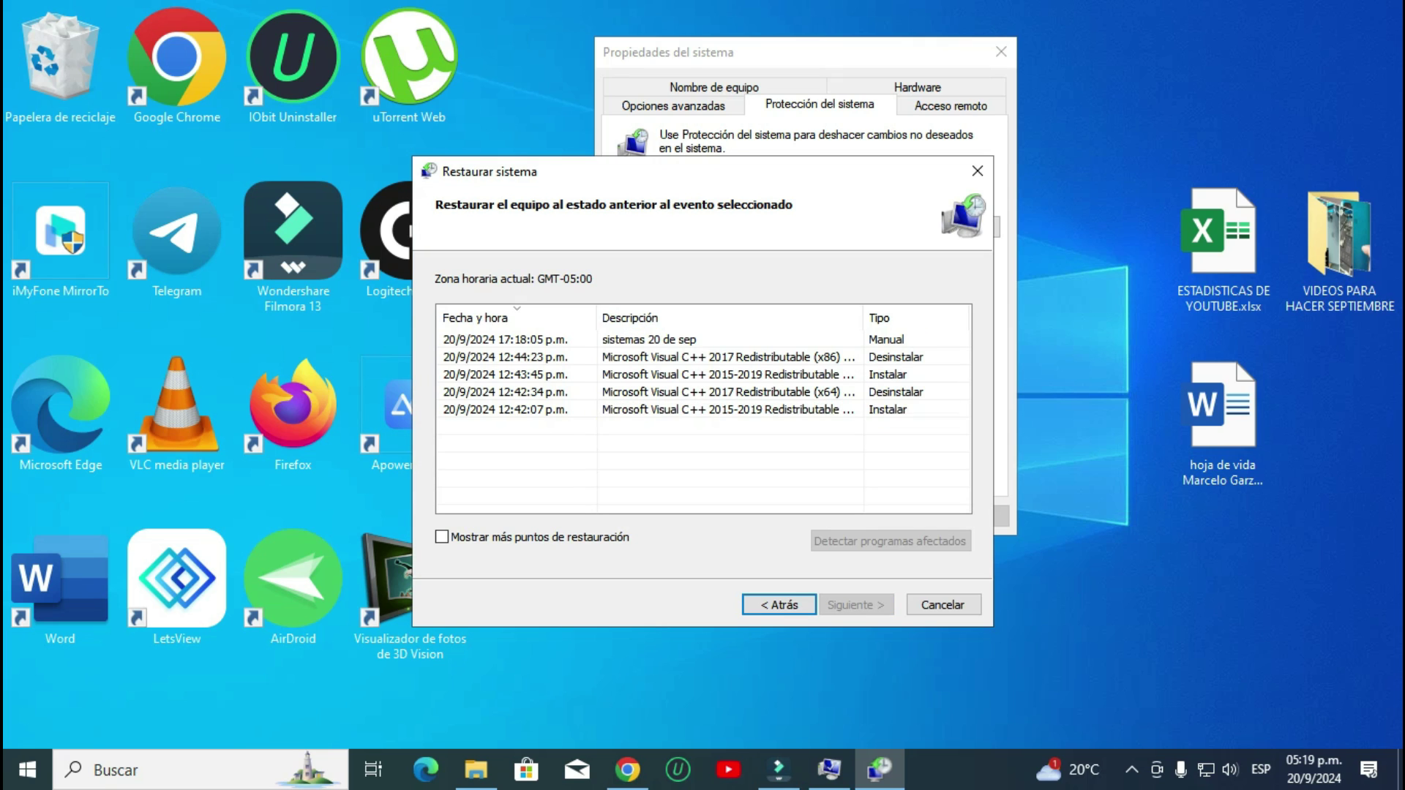
{"action": "left_click", "coordinate": [649, 340]}
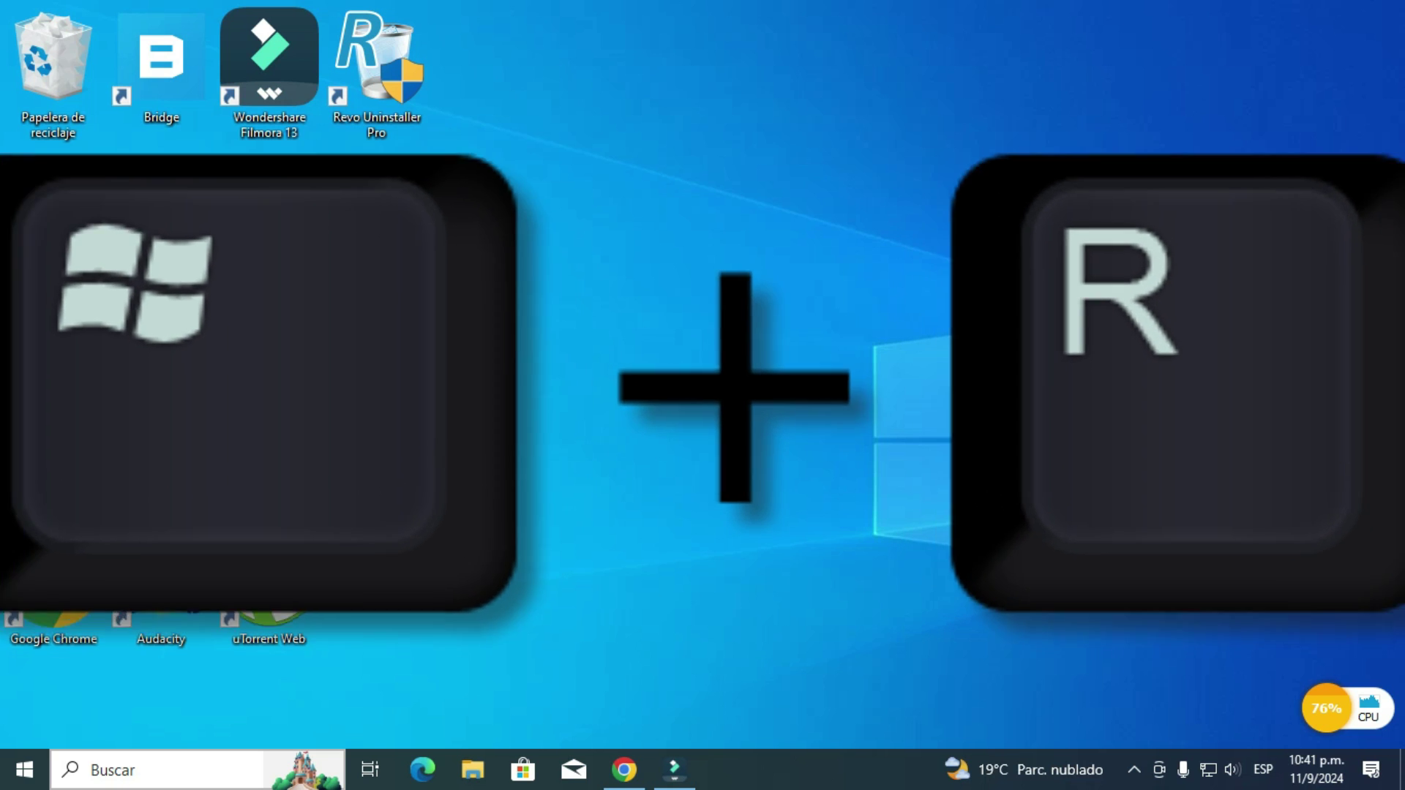
Run %temp% from the Run dialog to open the user Temp folder.
{"action": "key", "text": "super+r"}
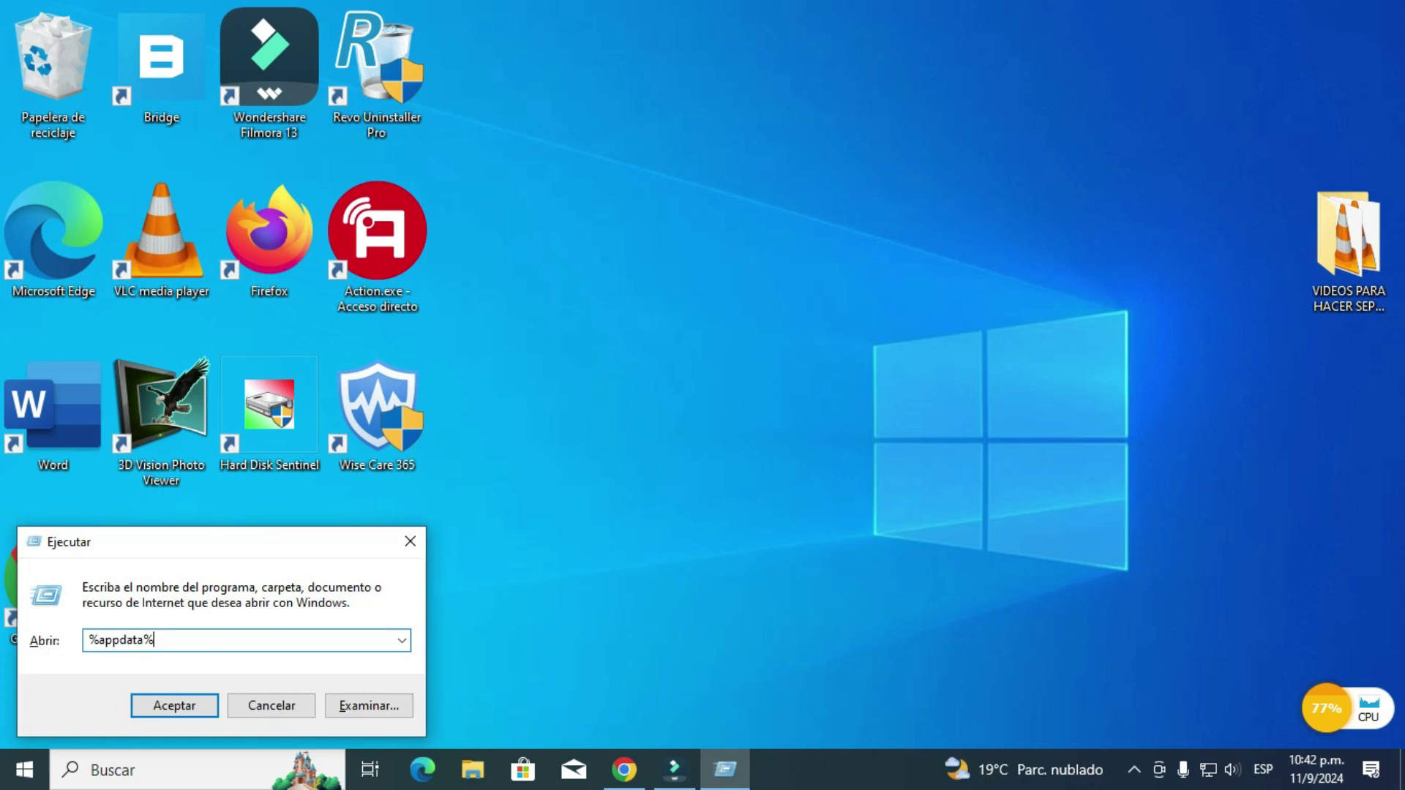
{"action": "left_click_drag", "start_coordinate": [205, 549], "coordinate": [674, 153]}
{"action": "key", "text": "ctrl+a"}
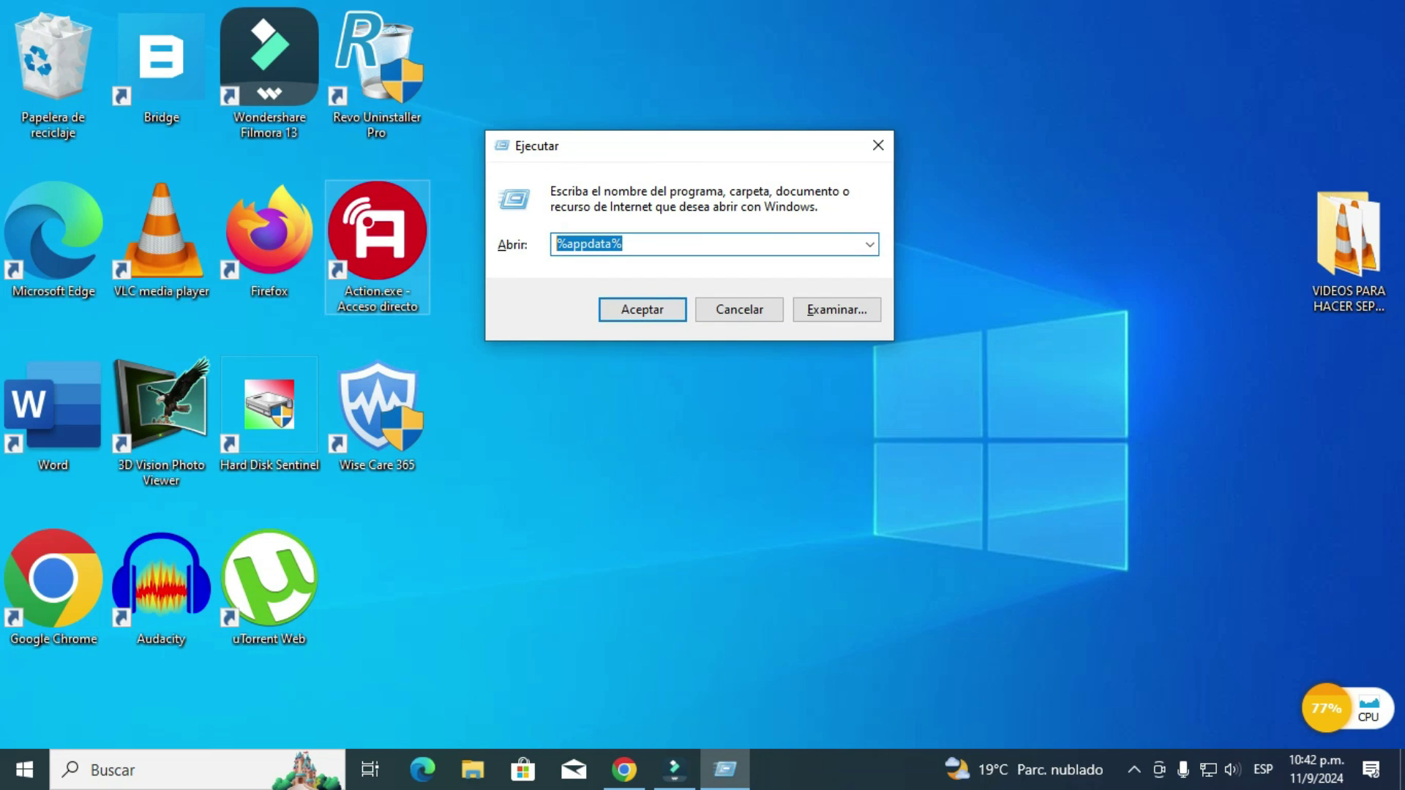
{"action": "type", "text": "%"}
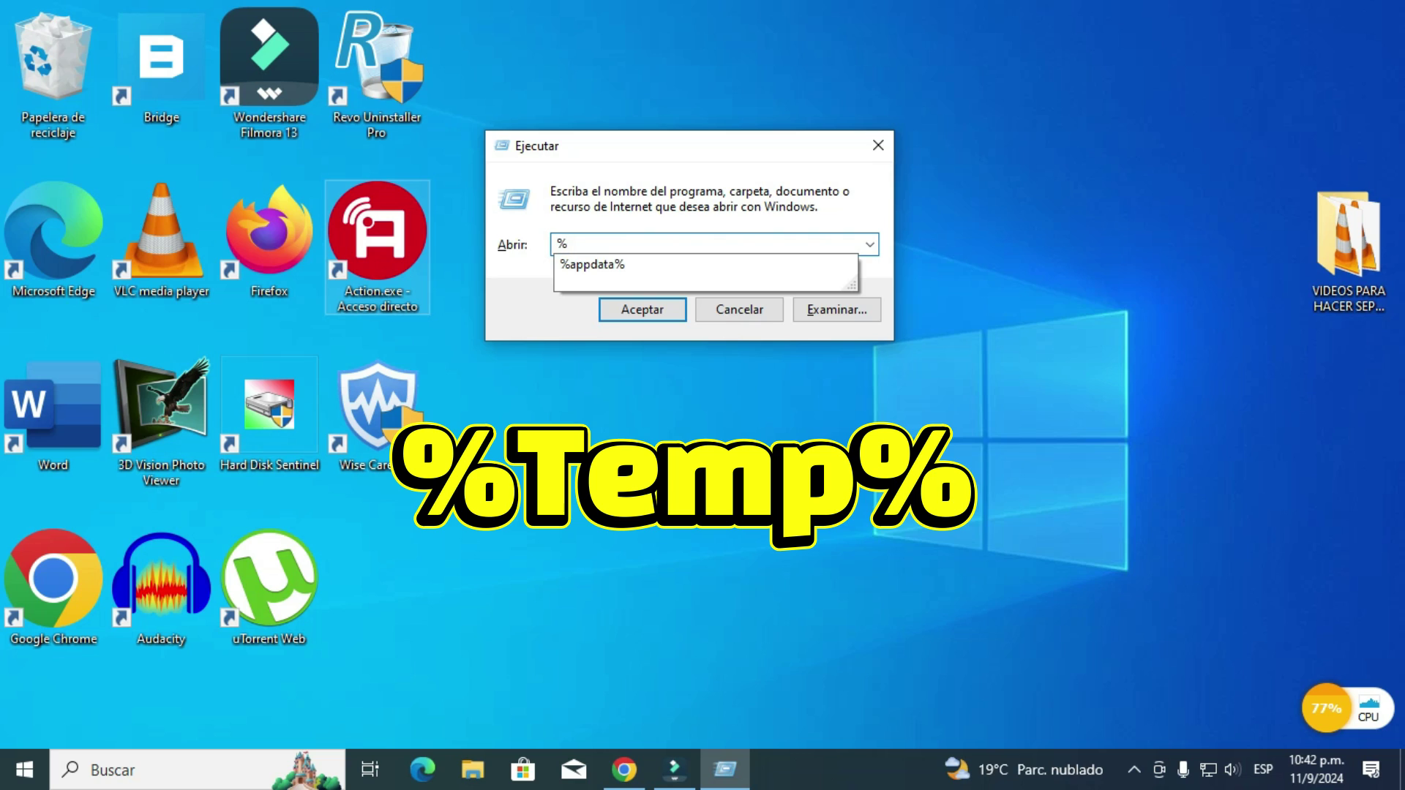
{"action": "type", "text": "temp"}
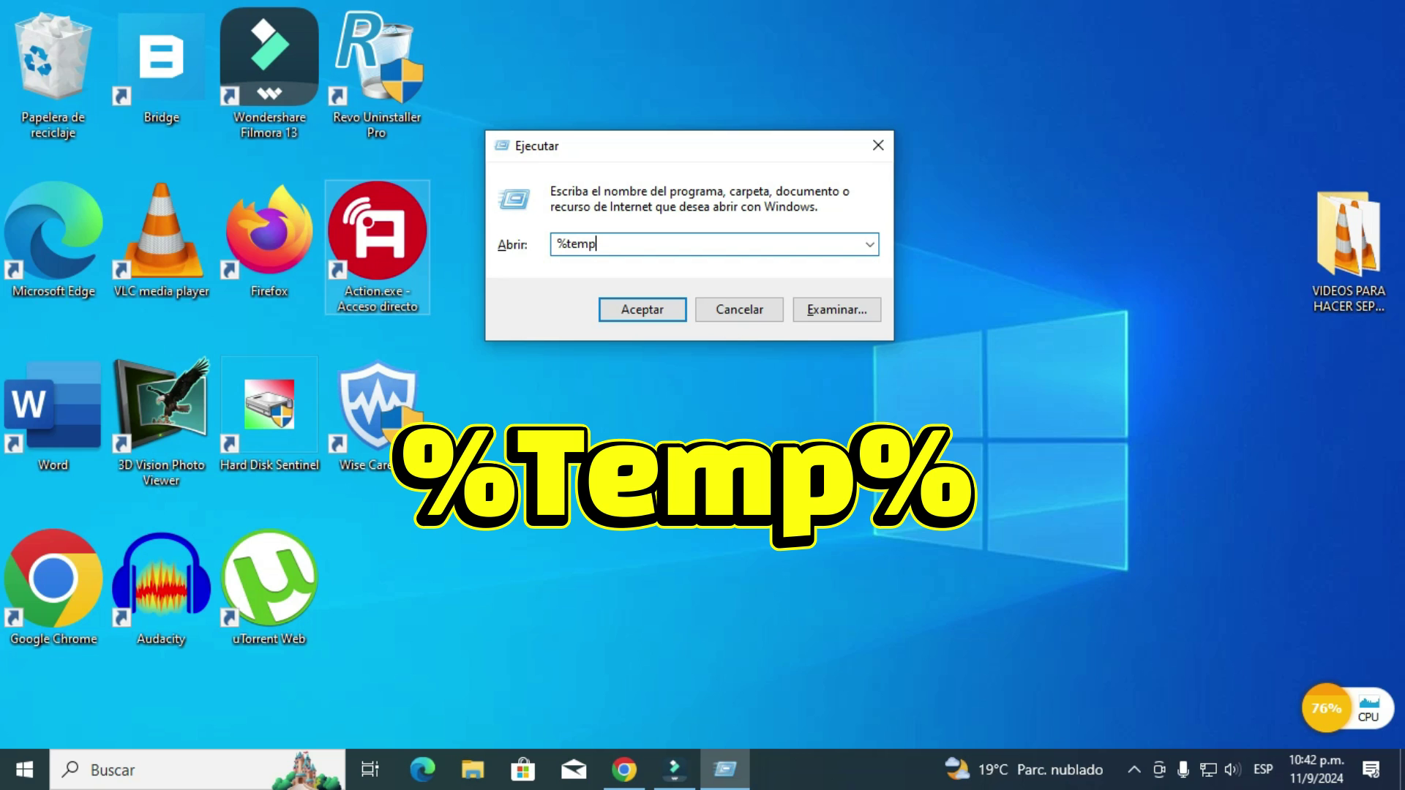
{"action": "type", "text": "%"}
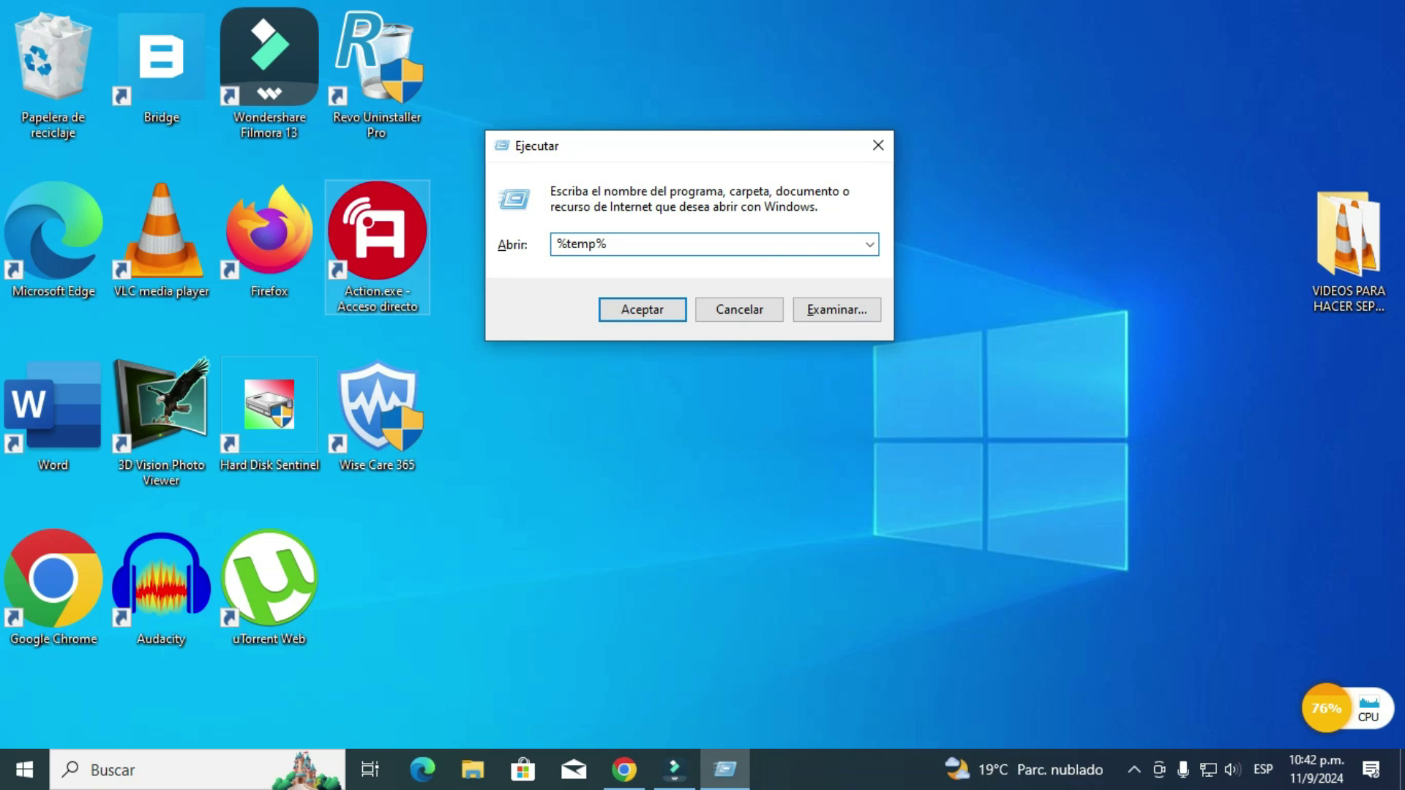
{"action": "key", "text": "Return"}
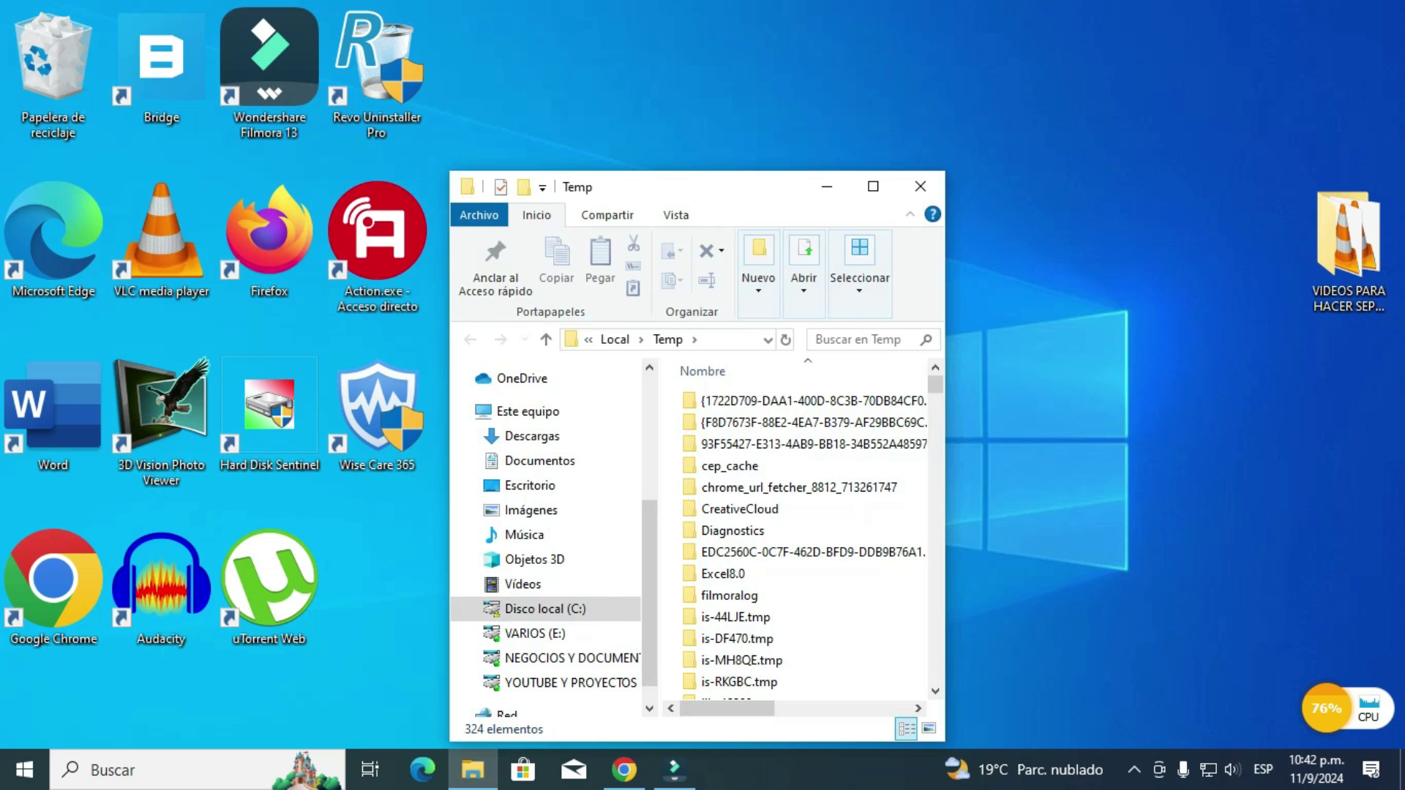
Maximize the Temp folder window and select all 323 of its items.
{"action": "left_click", "coordinate": [867, 195]}
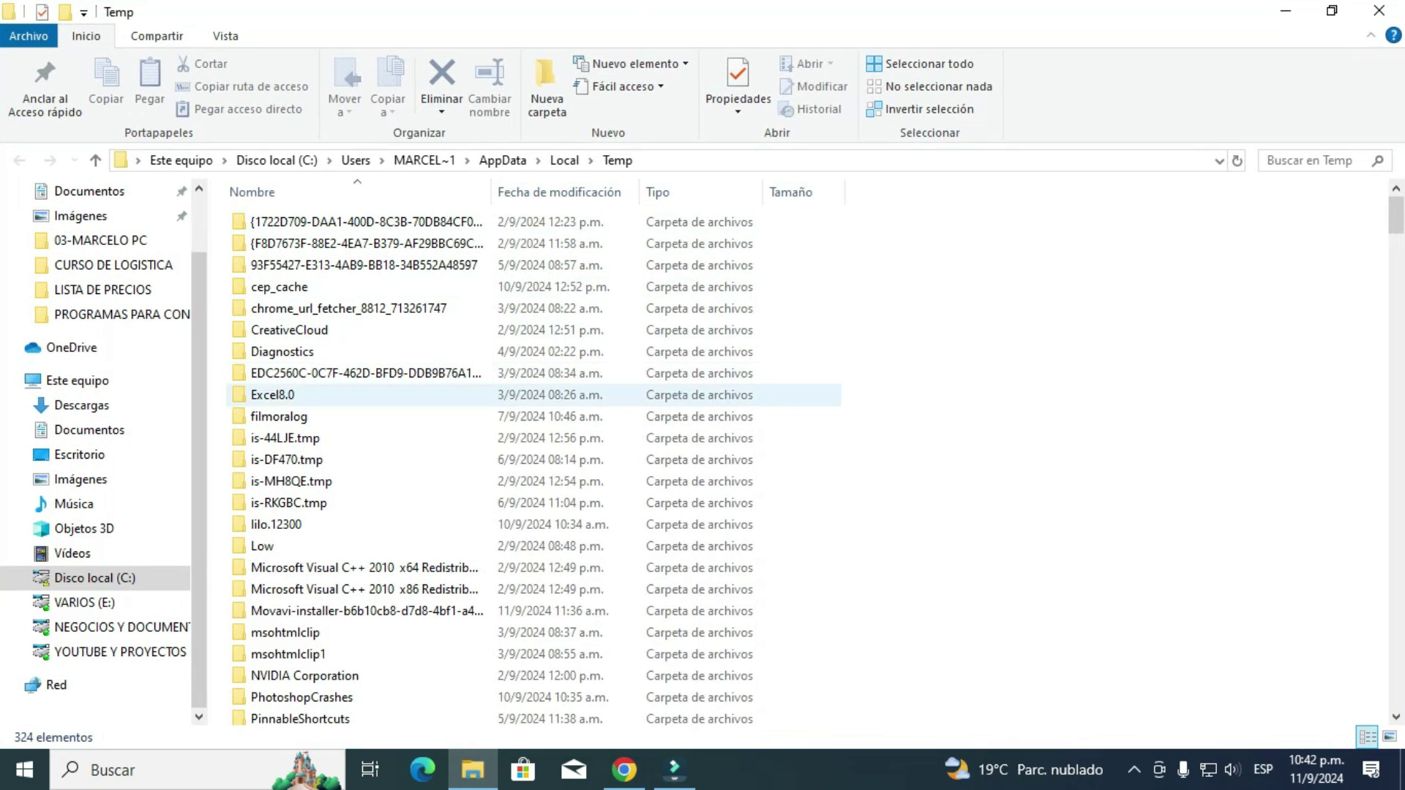
{"action": "scroll", "coordinate": [533, 389], "scroll_direction": "down", "scroll_amount": 4}
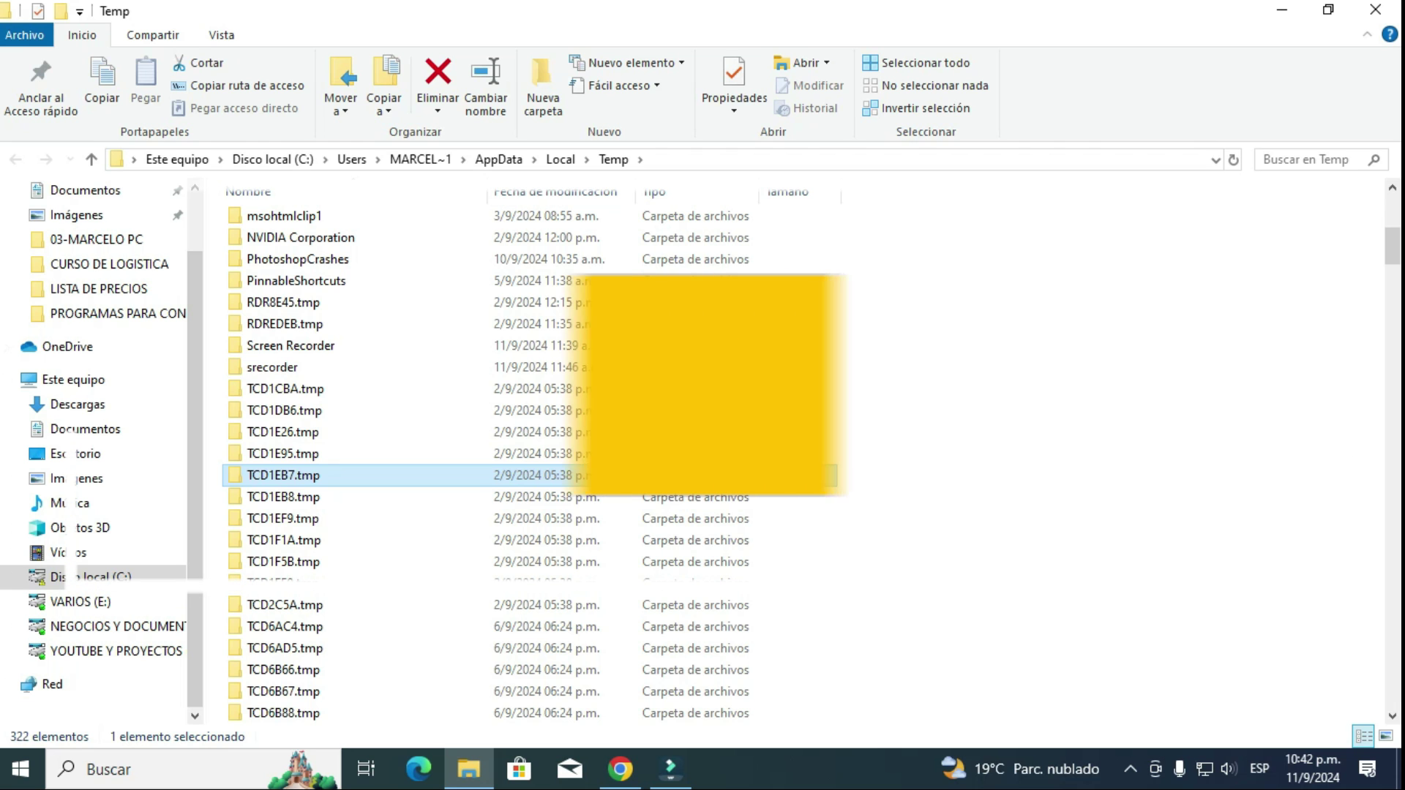
{"action": "scroll", "coordinate": [534, 454], "scroll_direction": "up", "scroll_amount": 10}
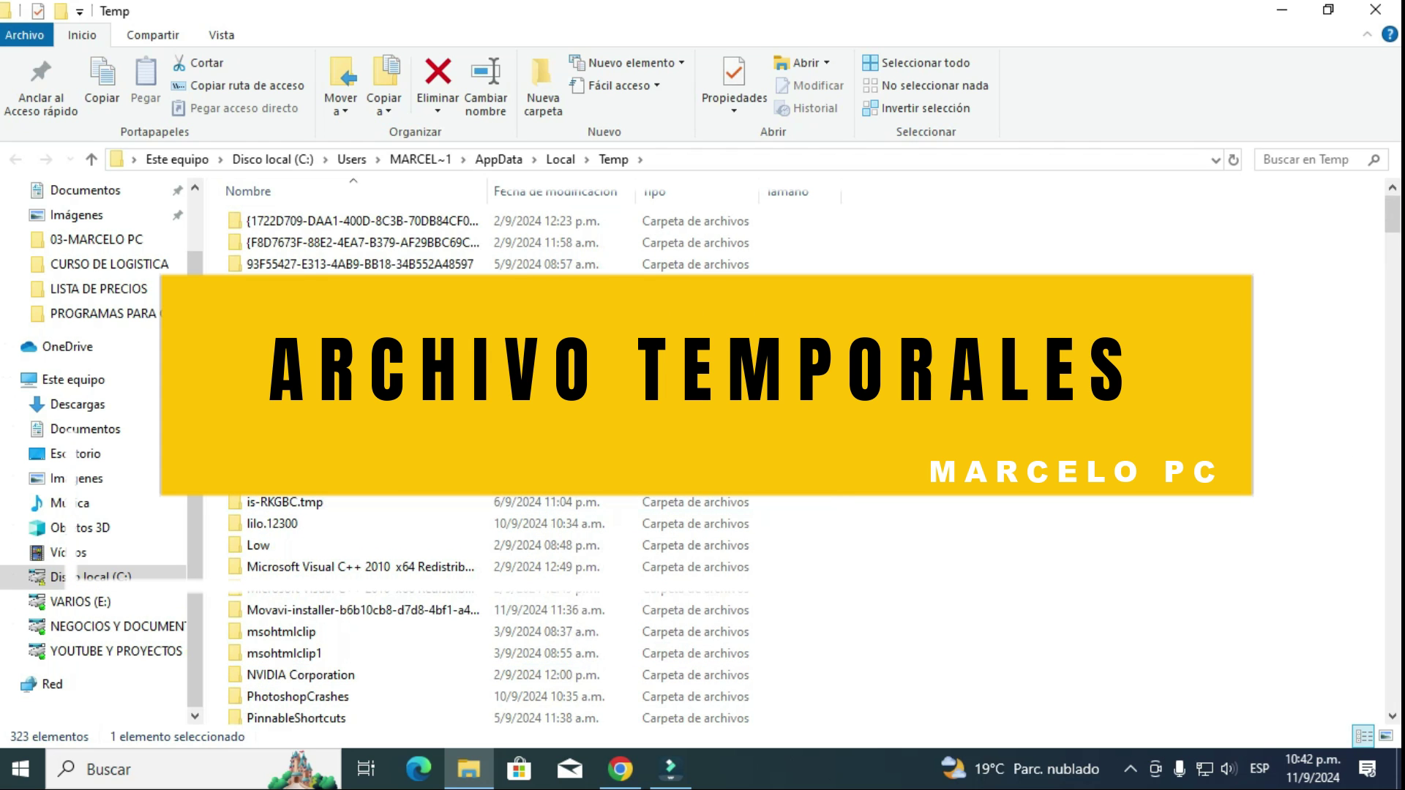
{"action": "left_click", "coordinate": [315, 243]}
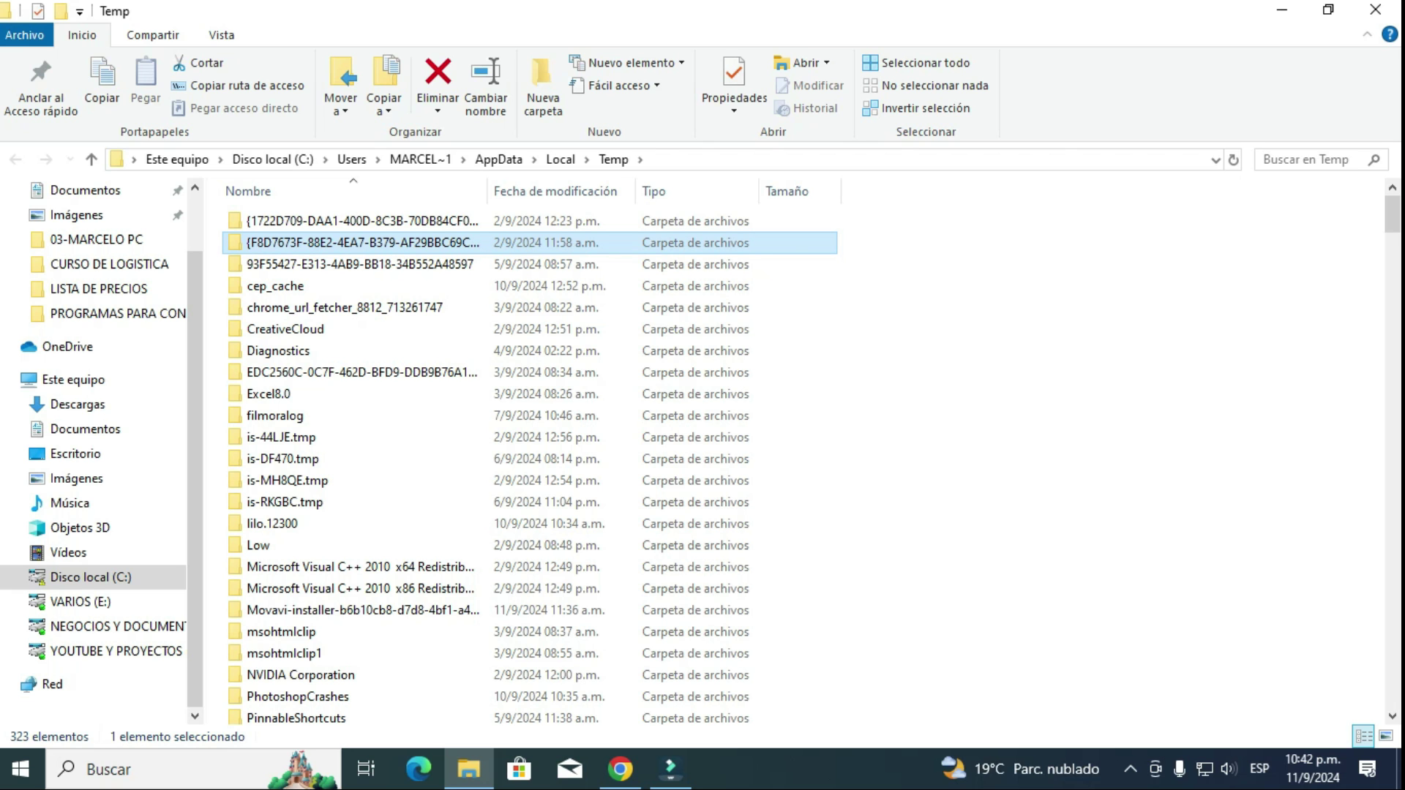
{"action": "key", "text": "ctrl+e"}
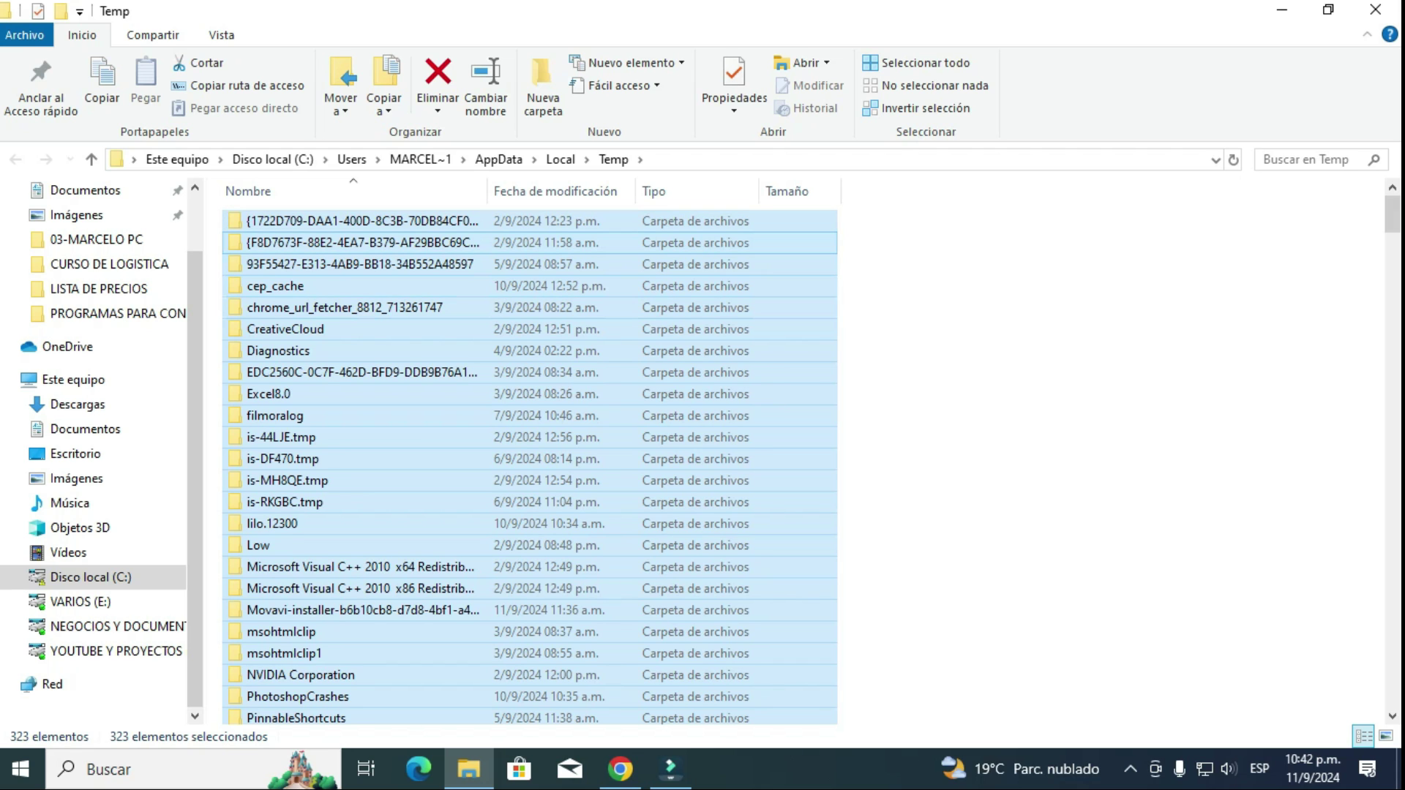
Select all Temp items and delete them, reaching the WinSAT access-denied prompt.
{"action": "right_click", "coordinate": [468, 320]}
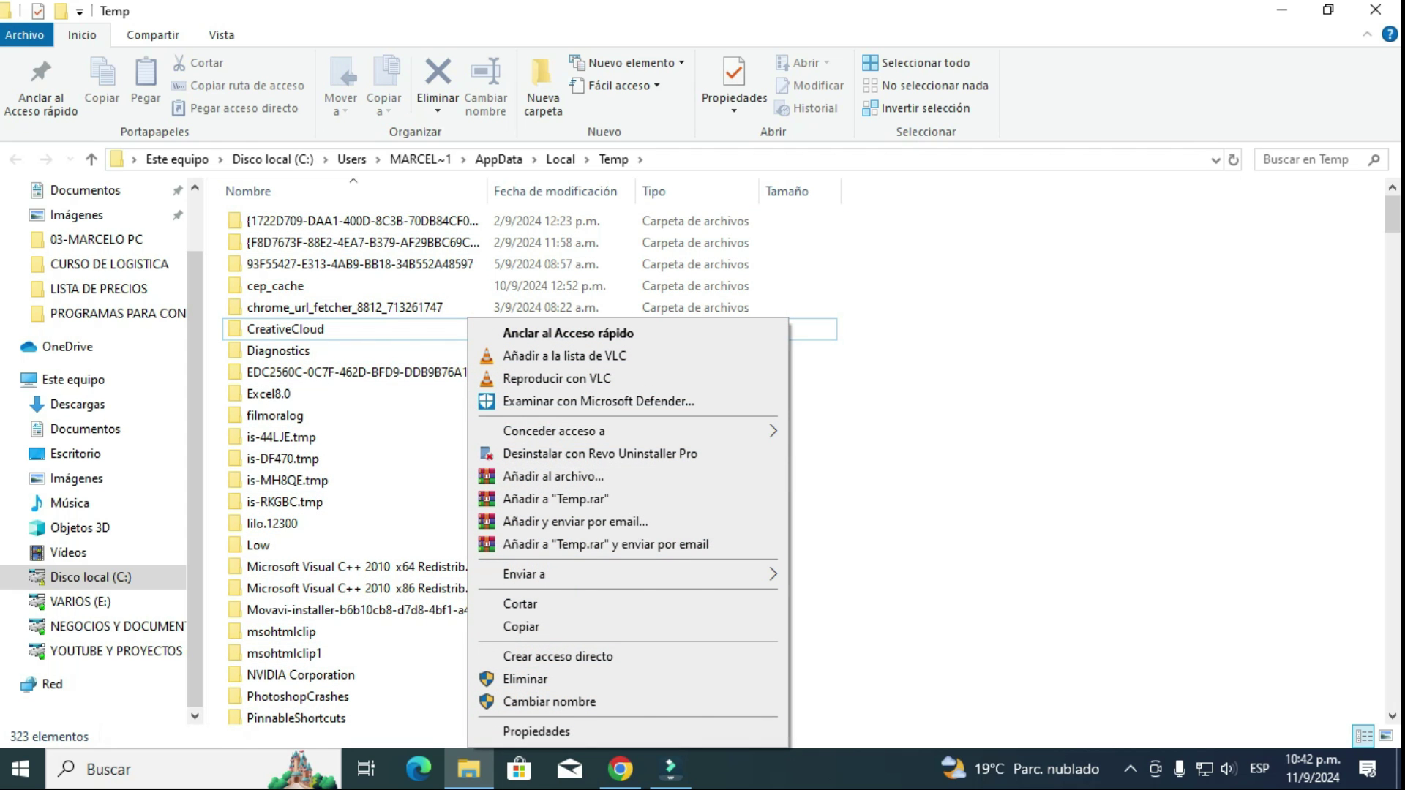
{"action": "left_click", "coordinate": [410, 286]}
{"action": "key", "text": "ctrl+a"}
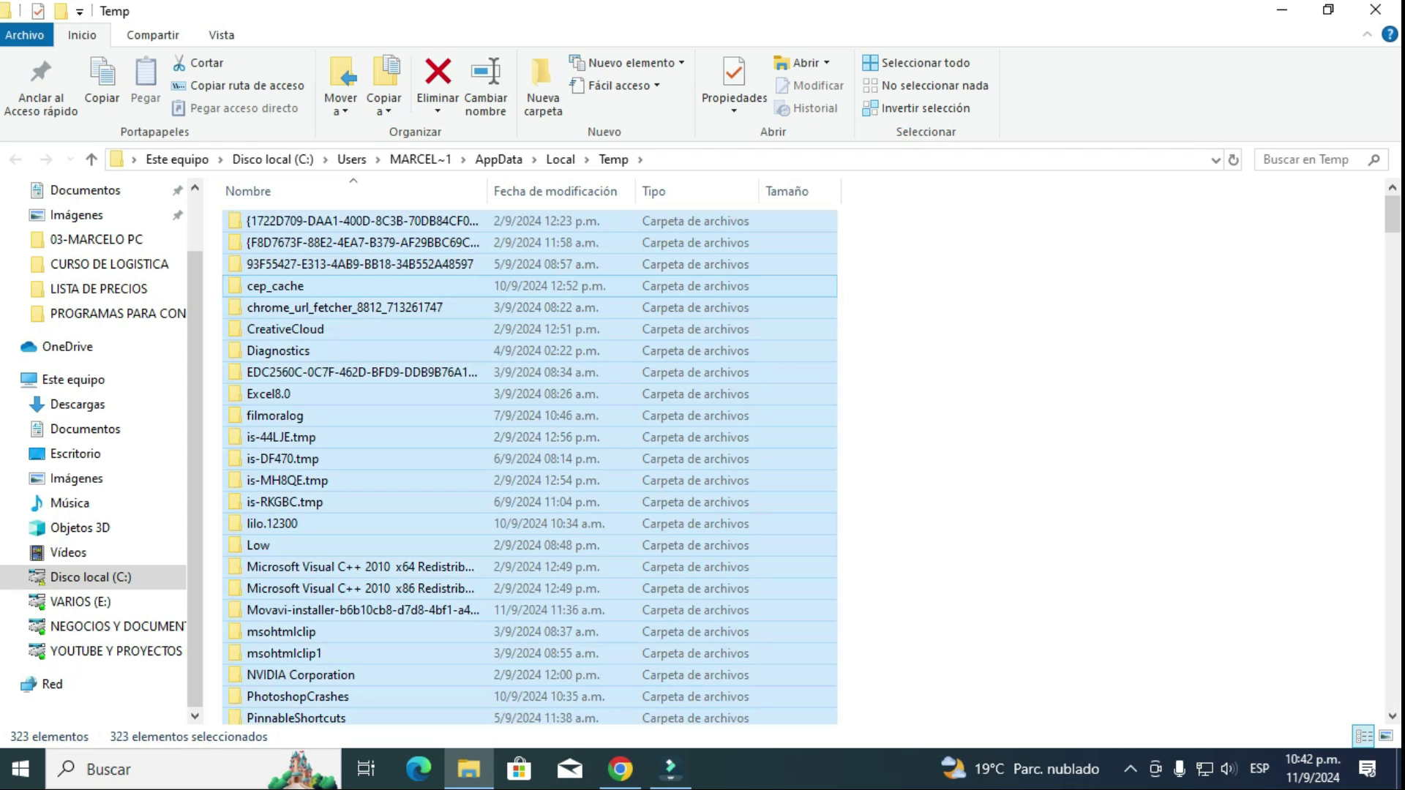
{"action": "right_click", "coordinate": [377, 280]}
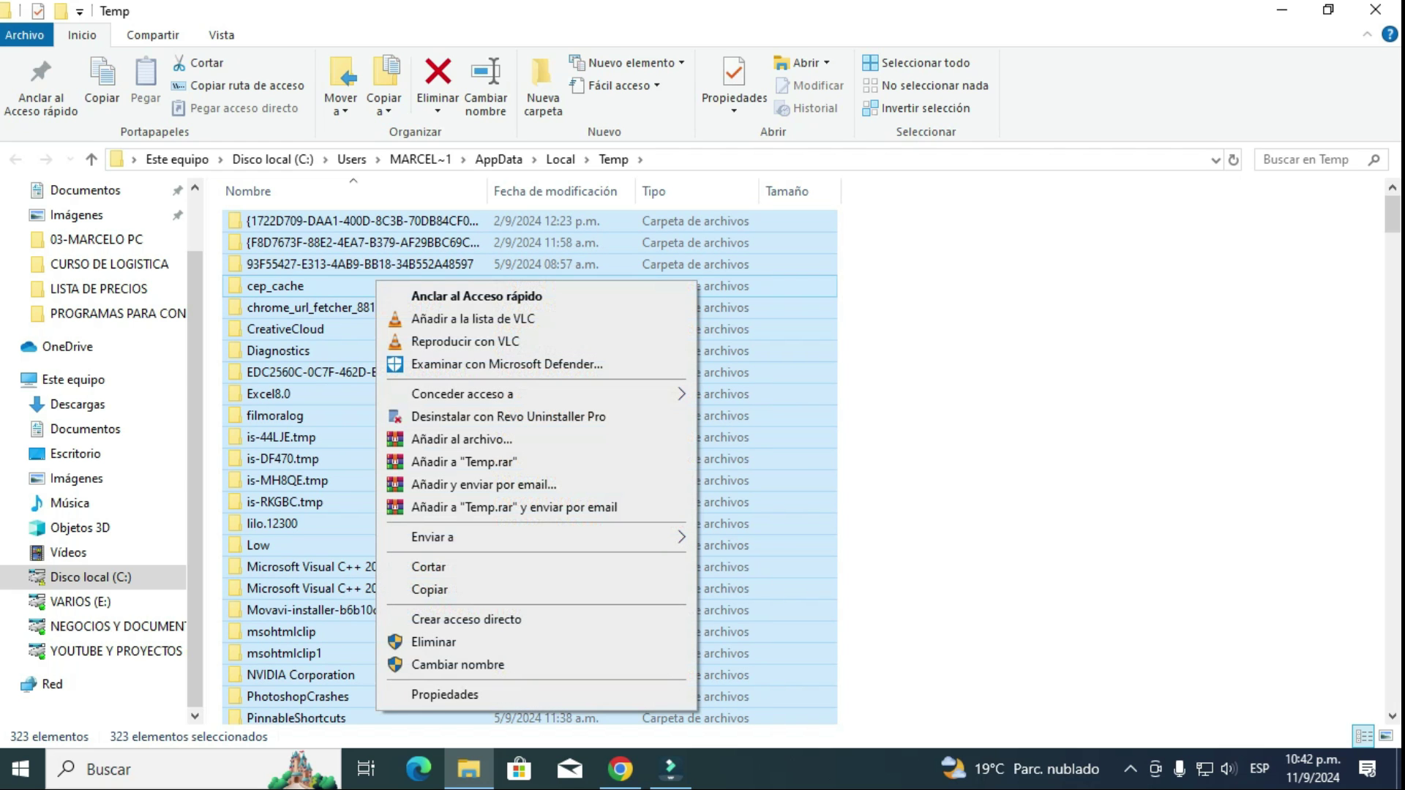
{"action": "left_click", "coordinate": [433, 641]}
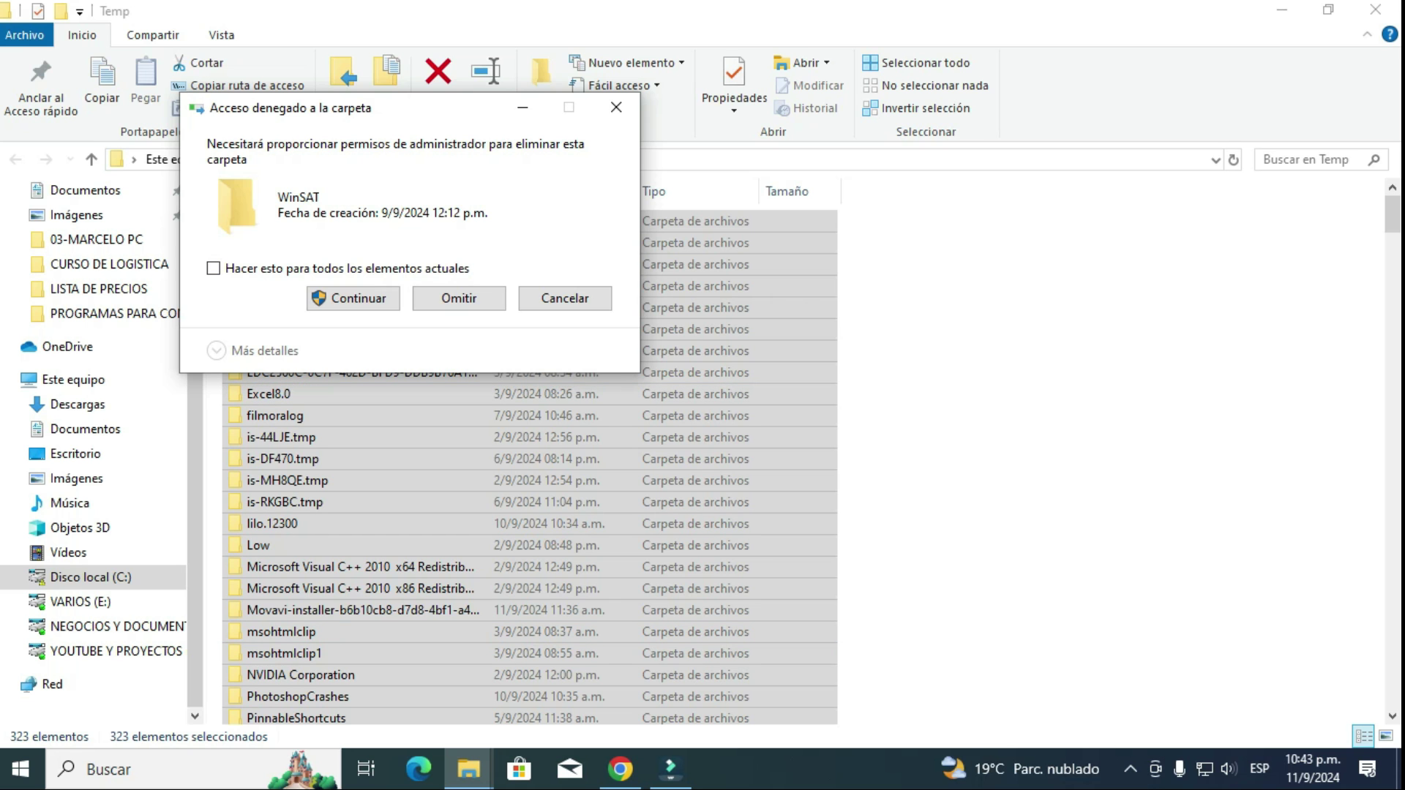
Grant administrator permission for all items, skipping the in-use NVIDIA Corporation folder and missing files.
{"action": "left_click_drag", "start_coordinate": [371, 110], "coordinate": [594, 206]}
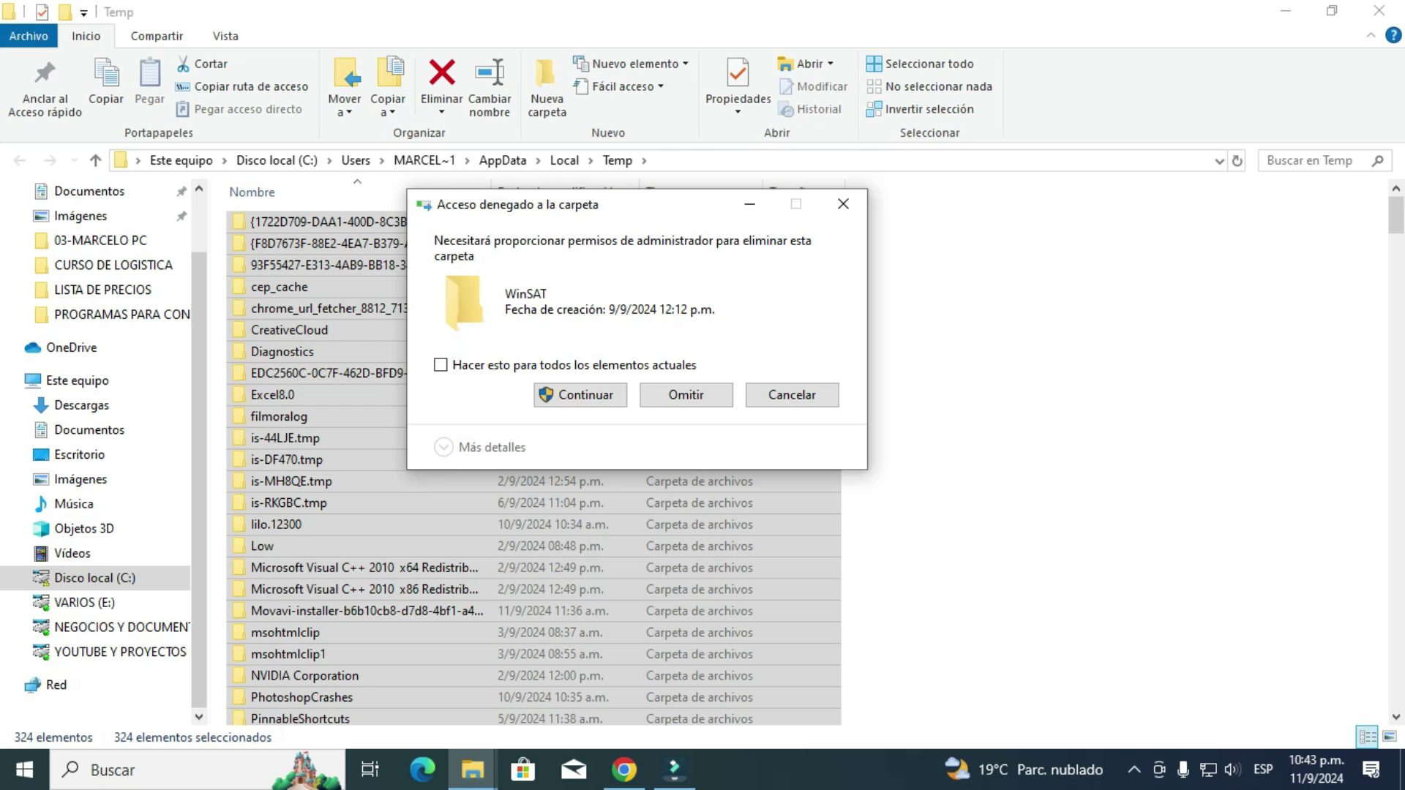
{"action": "left_click", "coordinate": [441, 364]}
{"action": "left_click", "coordinate": [581, 394]}
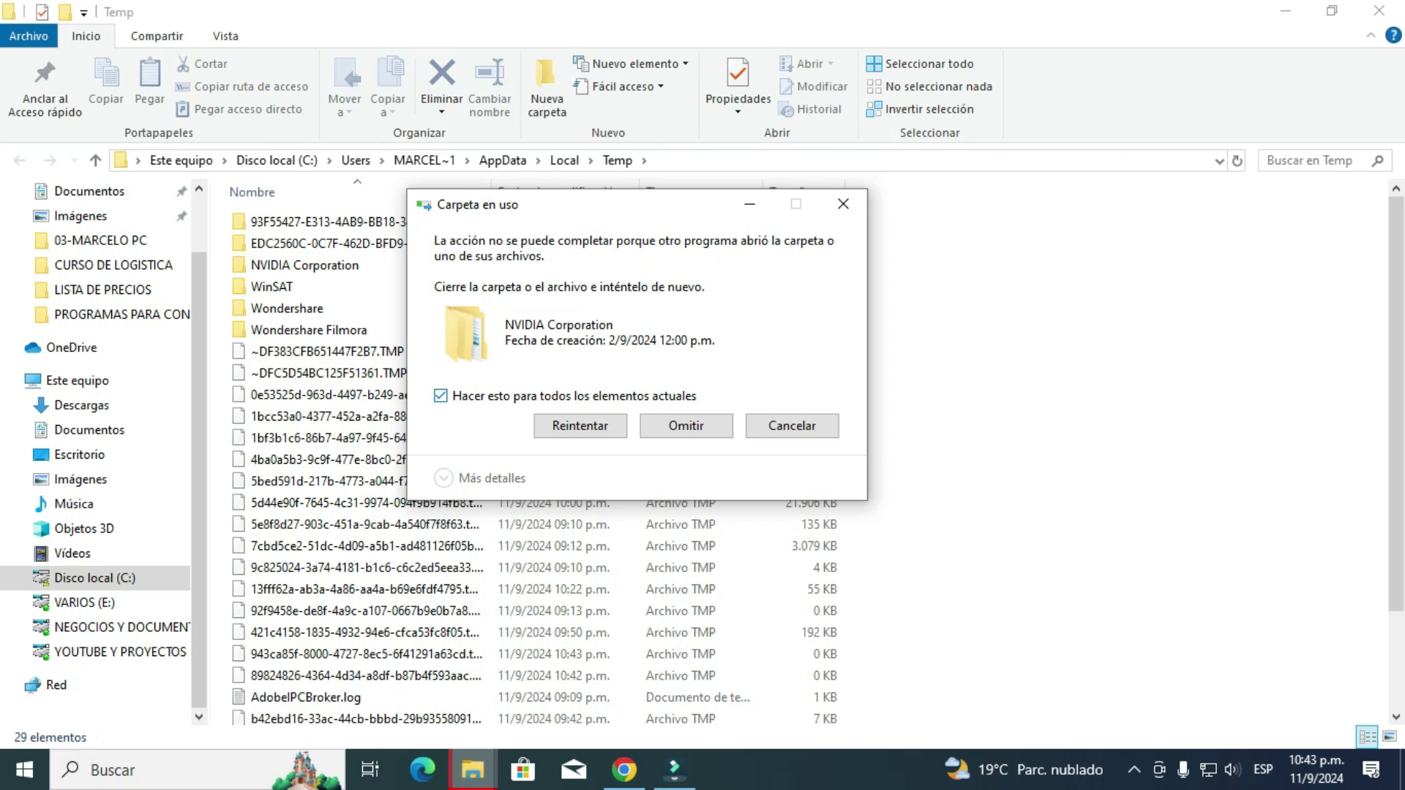
{"action": "left_click", "coordinate": [581, 422]}
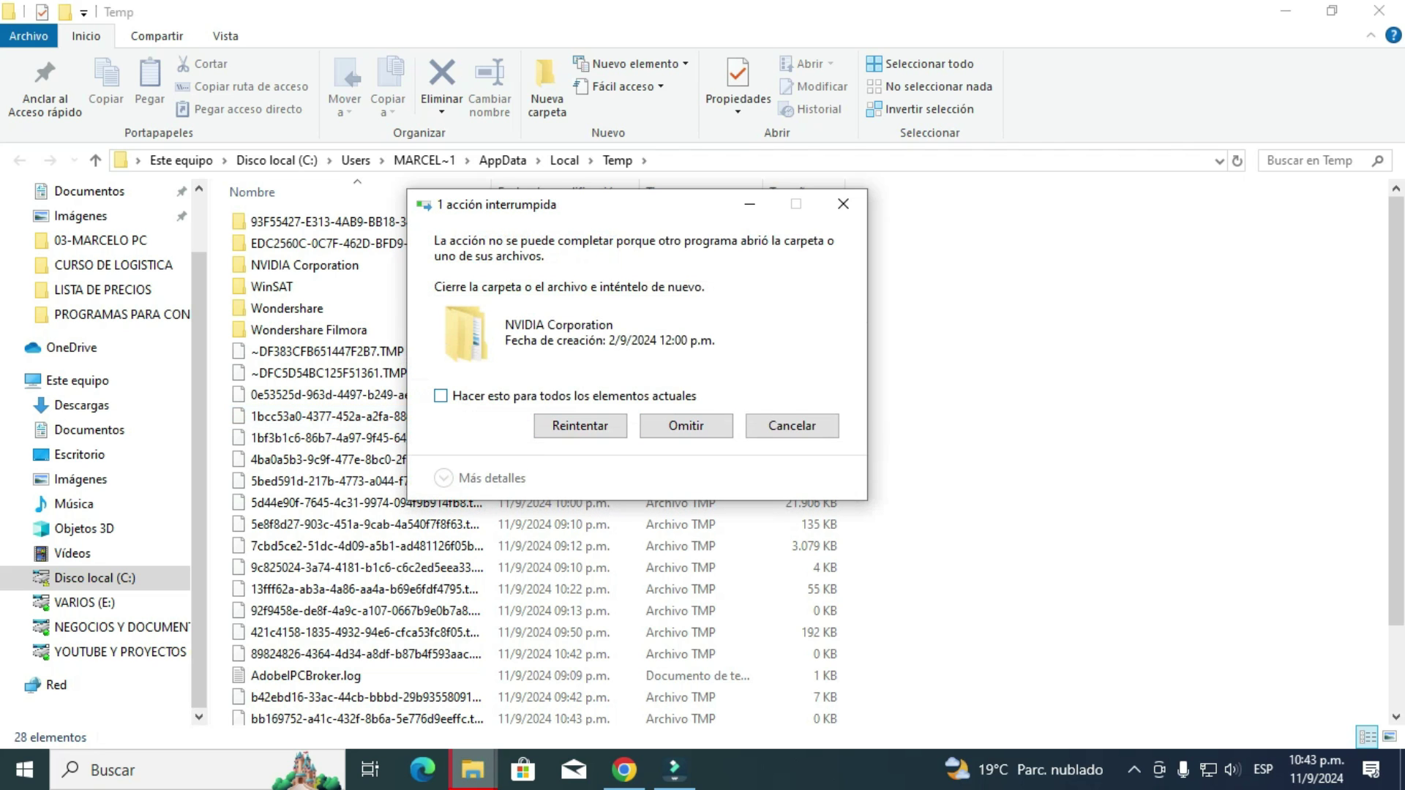
{"action": "left_click", "coordinate": [686, 430]}
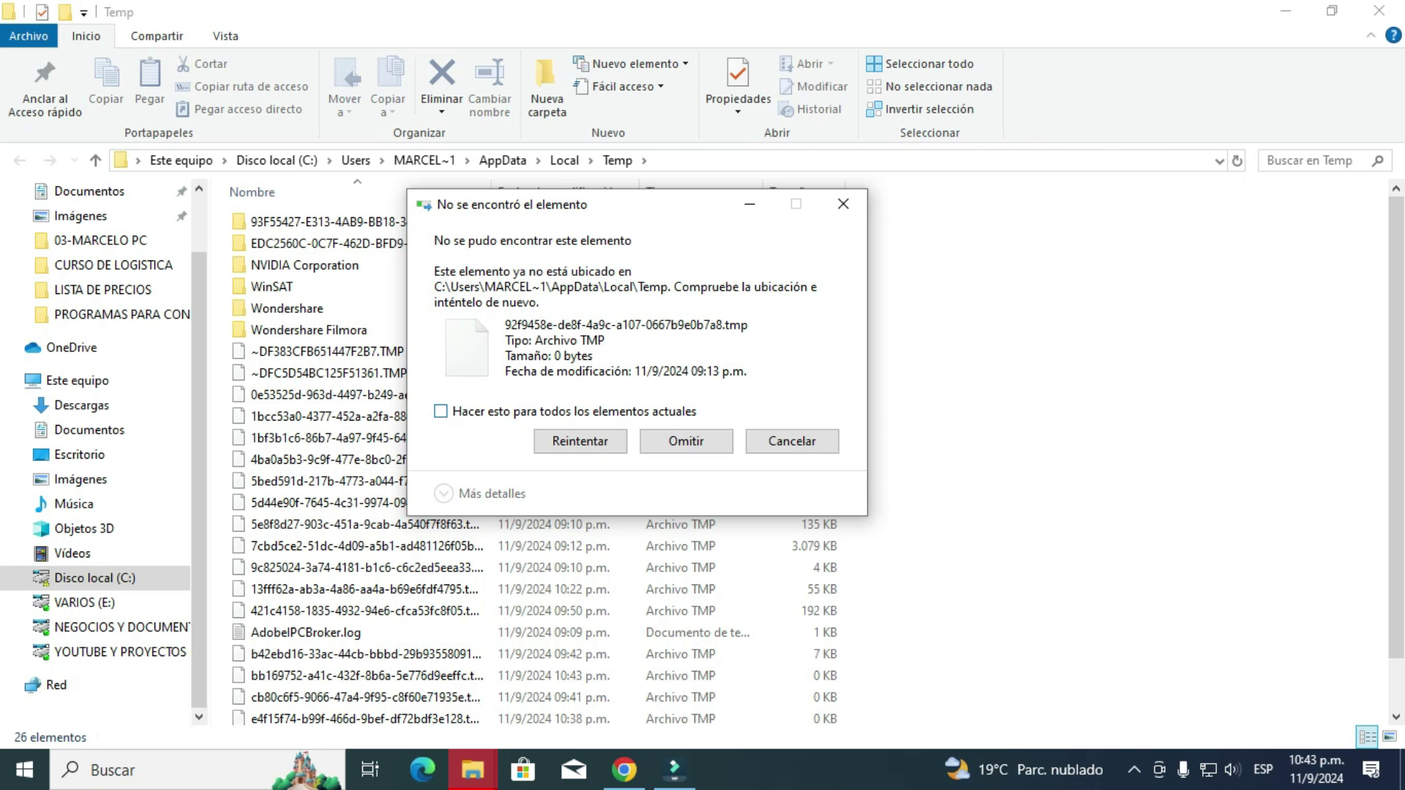
{"action": "left_click", "coordinate": [440, 411]}
{"action": "left_click", "coordinate": [686, 441]}
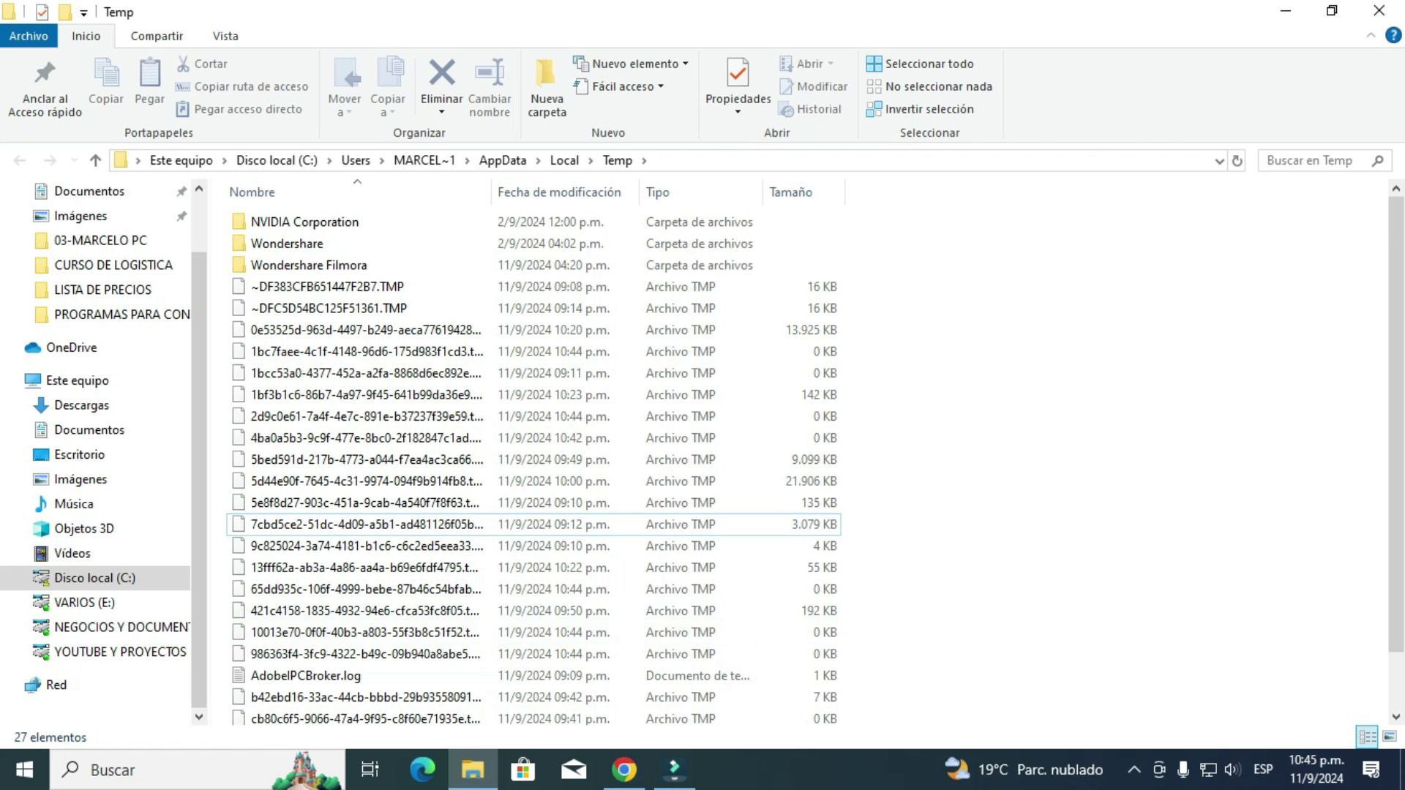
Select the leftover files remaining in the Temp folder list.
{"action": "scroll", "coordinate": [534, 453], "scroll_direction": "down", "scroll_amount": 1}
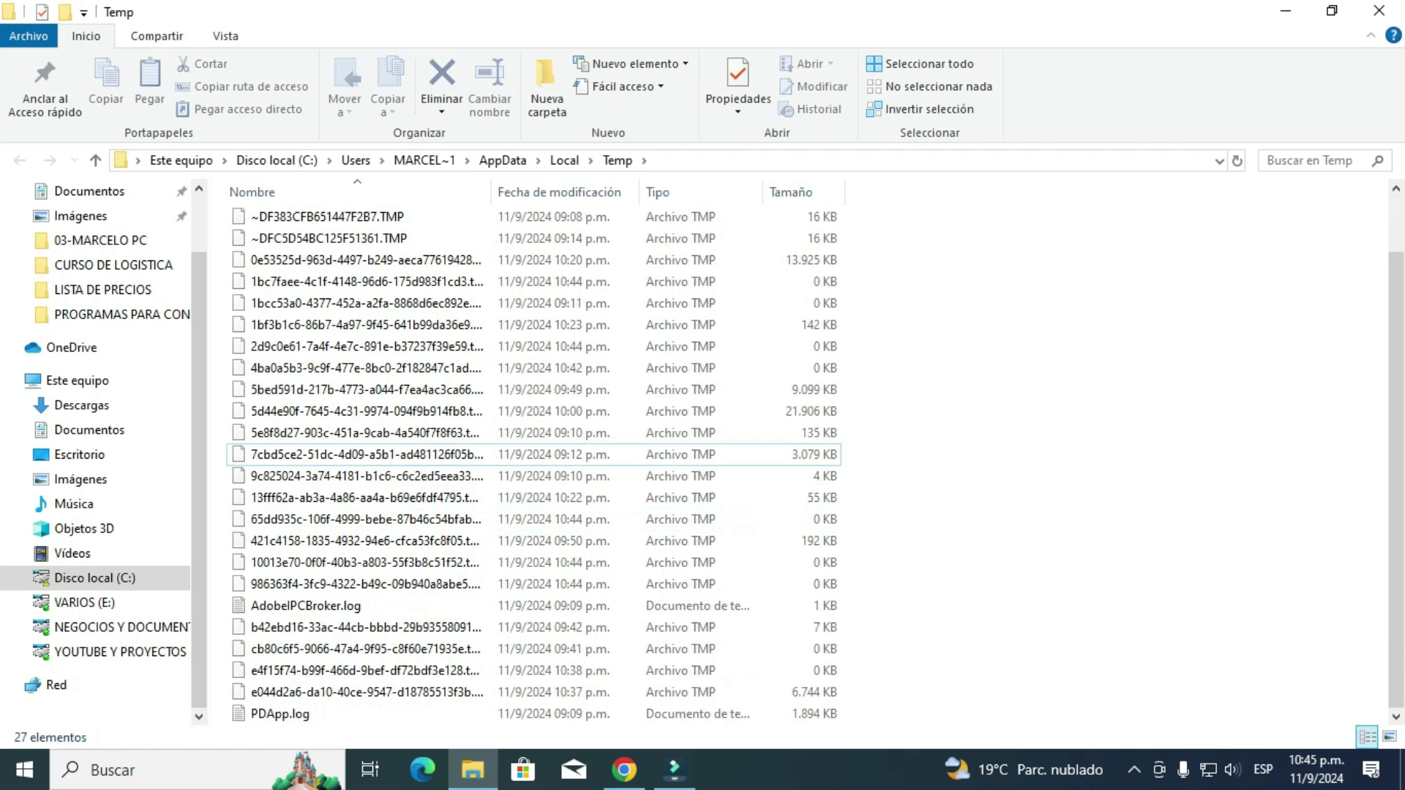
{"action": "left_click_drag", "start_coordinate": [883, 720], "coordinate": [213, 199]}
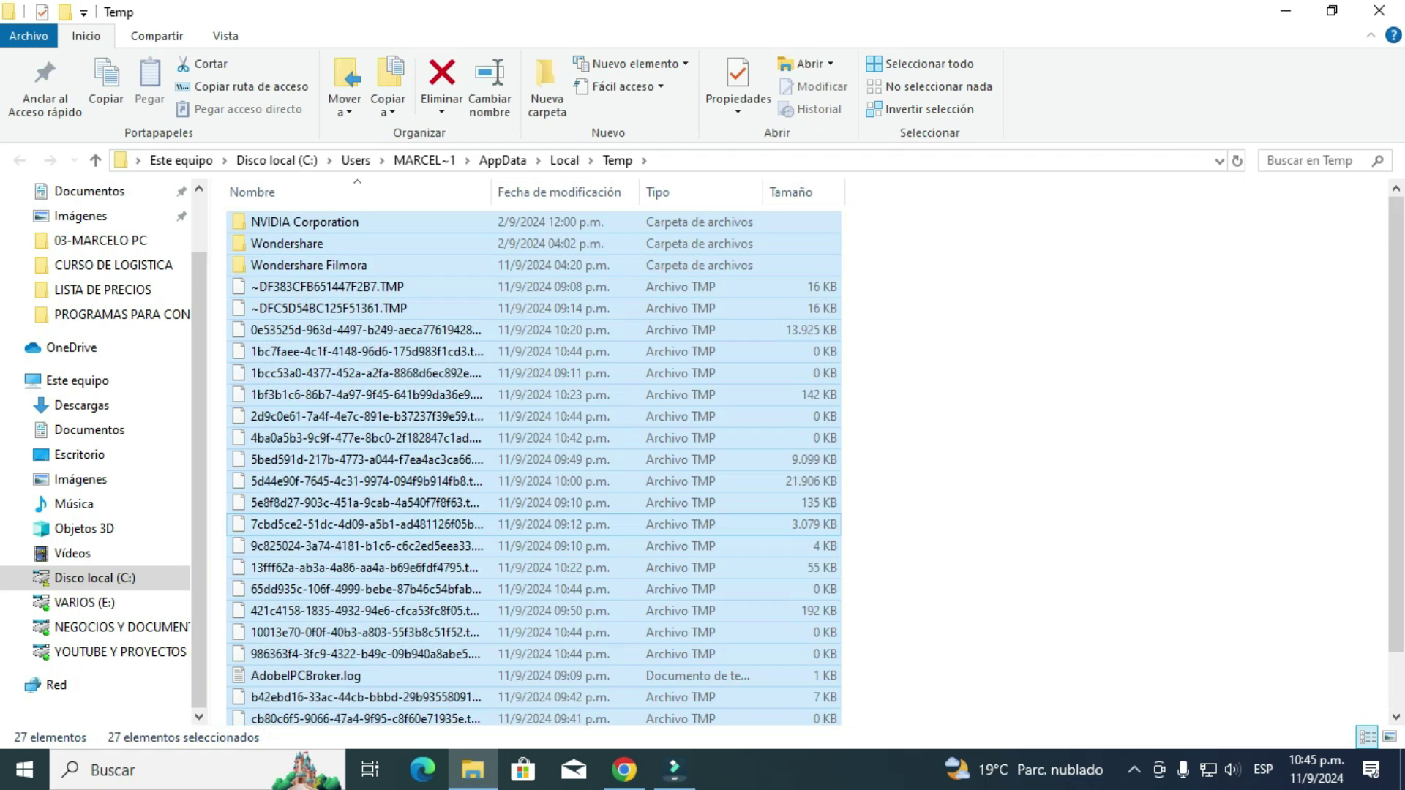
{"action": "left_click", "coordinate": [893, 330]}
{"action": "right_click", "coordinate": [392, 302]}
{"action": "left_click", "coordinate": [449, 664]}
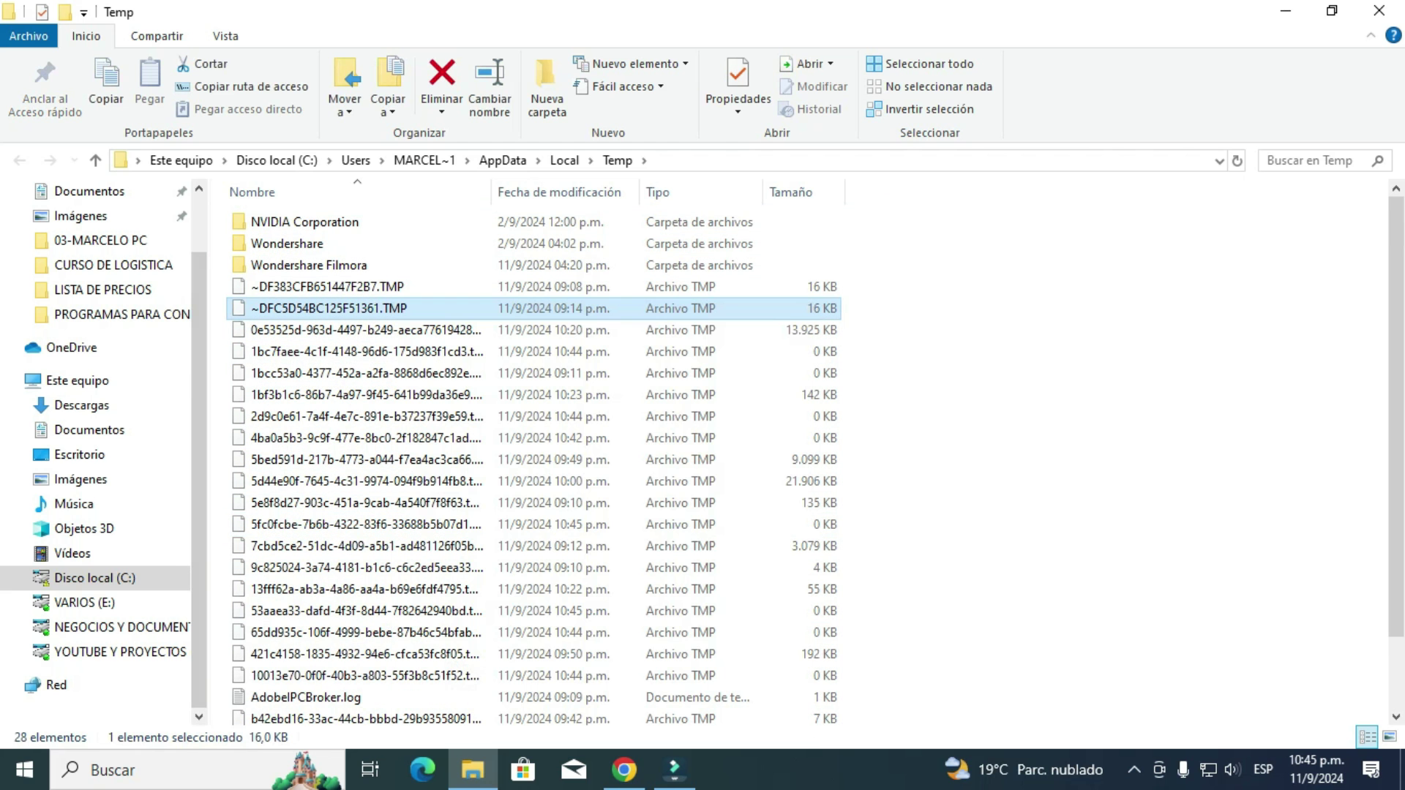
{"action": "left_click_drag", "start_coordinate": [868, 213], "coordinate": [497, 651]}
{"action": "right_click", "coordinate": [374, 518]}
{"action": "key", "text": "Escape"}
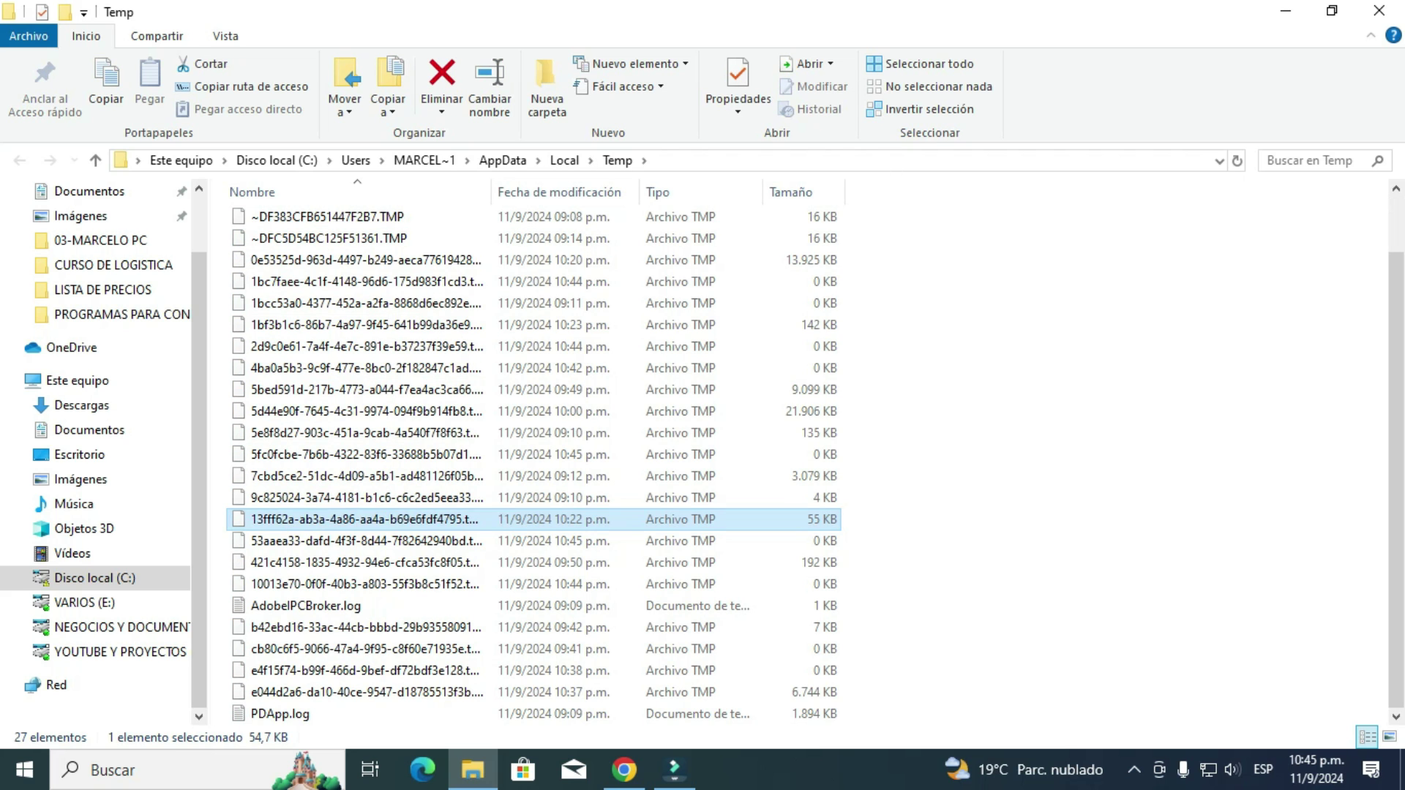
Delete all leftover Temp files, skipping the folder still in use, leaving 26 items.
{"action": "key", "text": "F2"}
{"action": "key", "text": "ctrl+e"}
{"action": "right_click", "coordinate": [483, 390]}
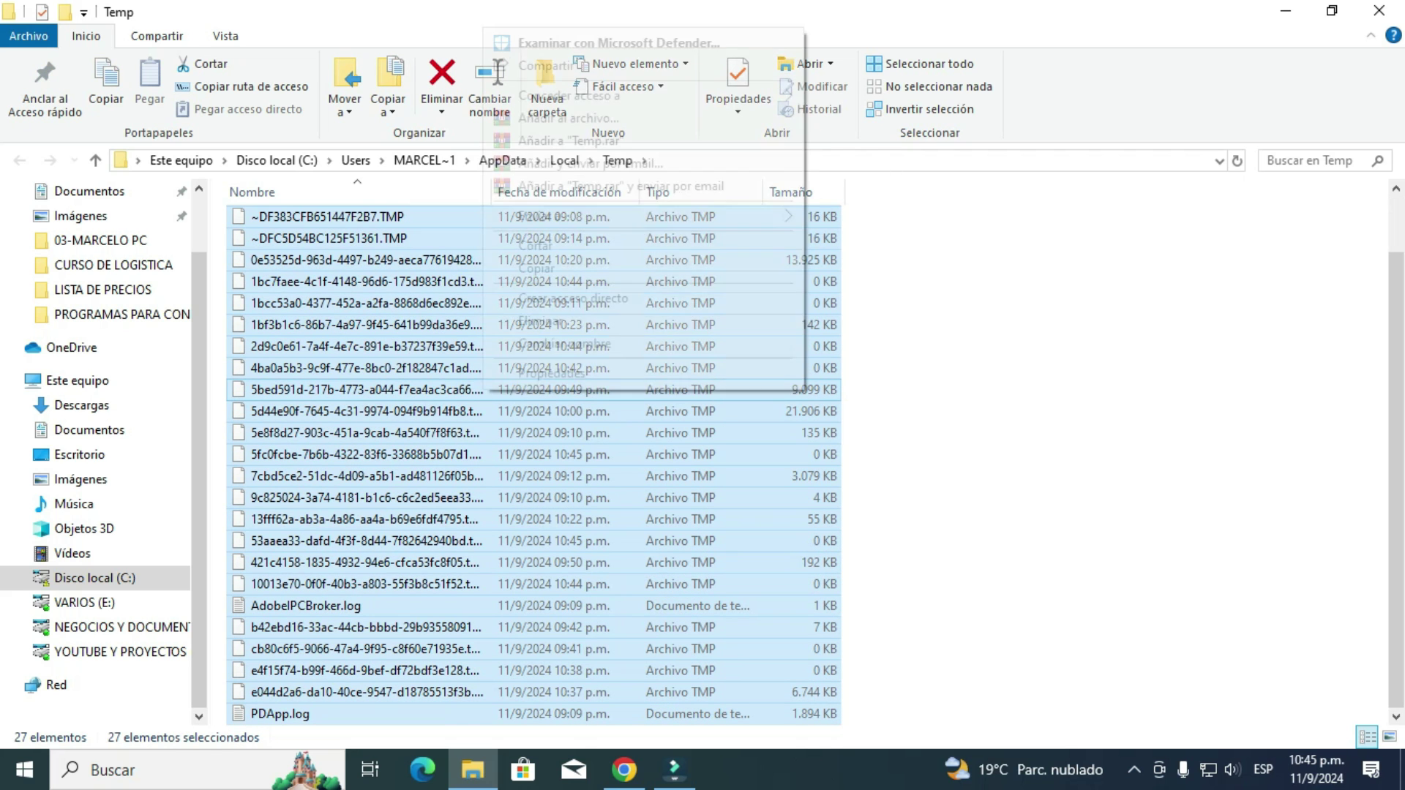
{"action": "left_click", "coordinate": [540, 321]}
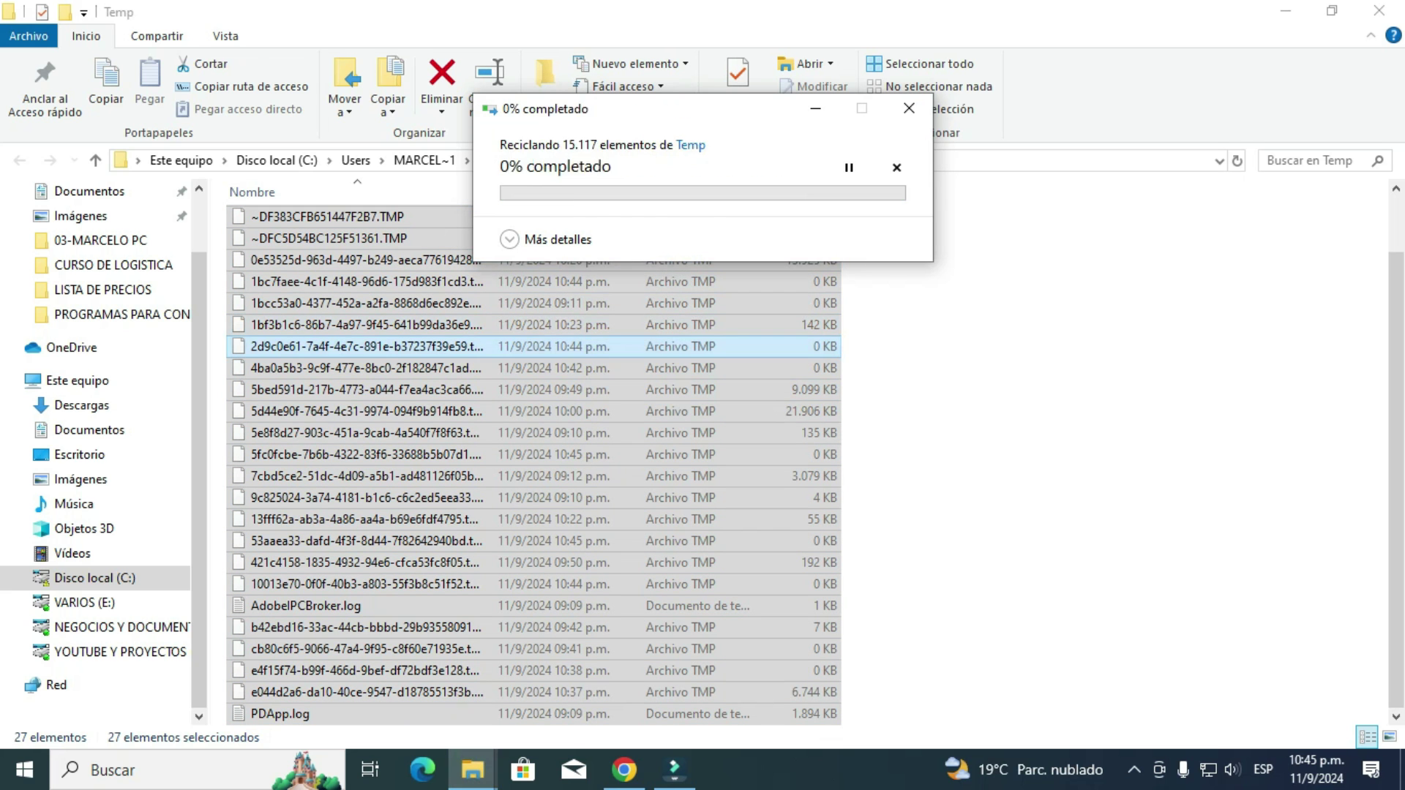
{"action": "key", "text": "Return"}
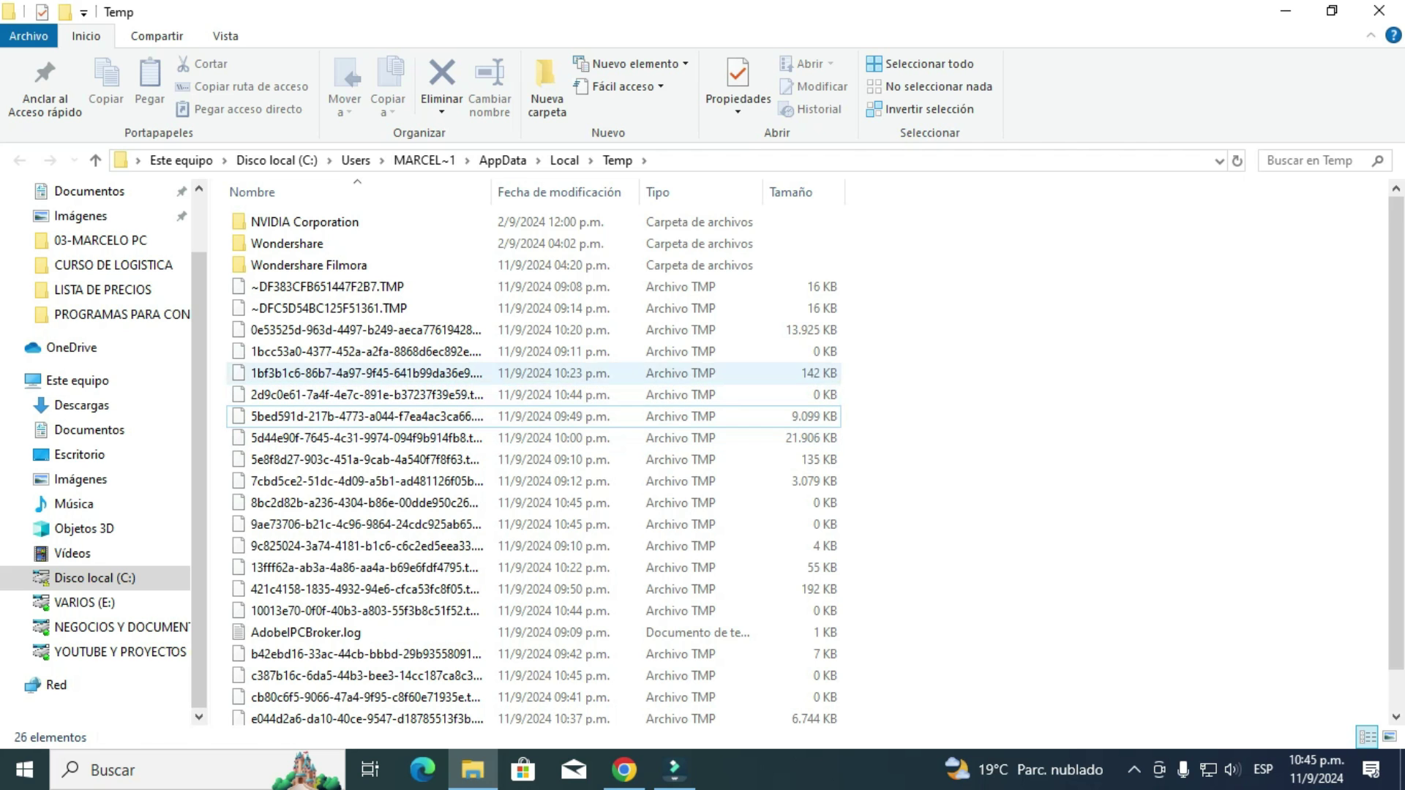
{"action": "left_click", "coordinate": [439, 330]}
{"action": "scroll", "coordinate": [358, 366], "scroll_direction": "down", "scroll_amount": 1}
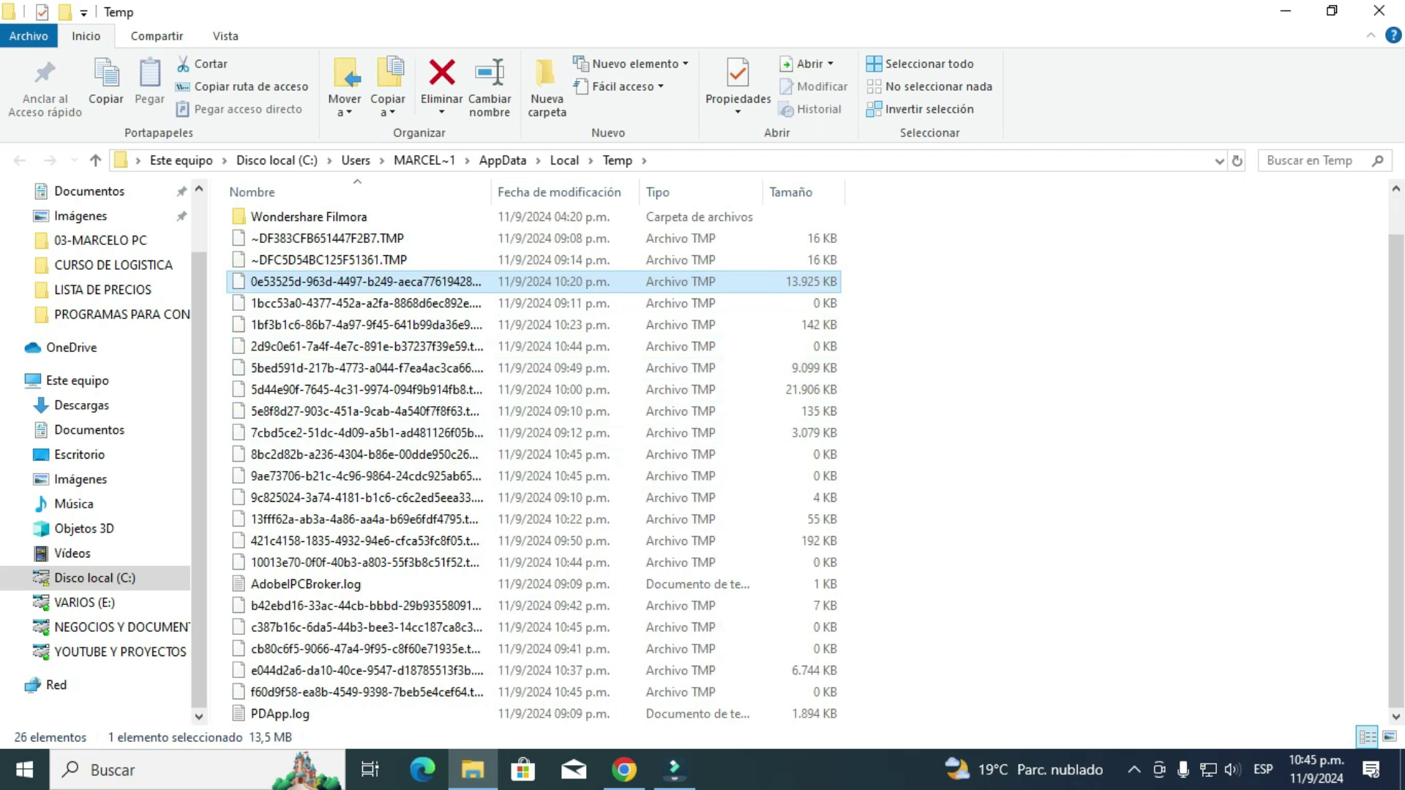
{"action": "scroll", "coordinate": [358, 396], "scroll_direction": "up", "scroll_amount": 1}
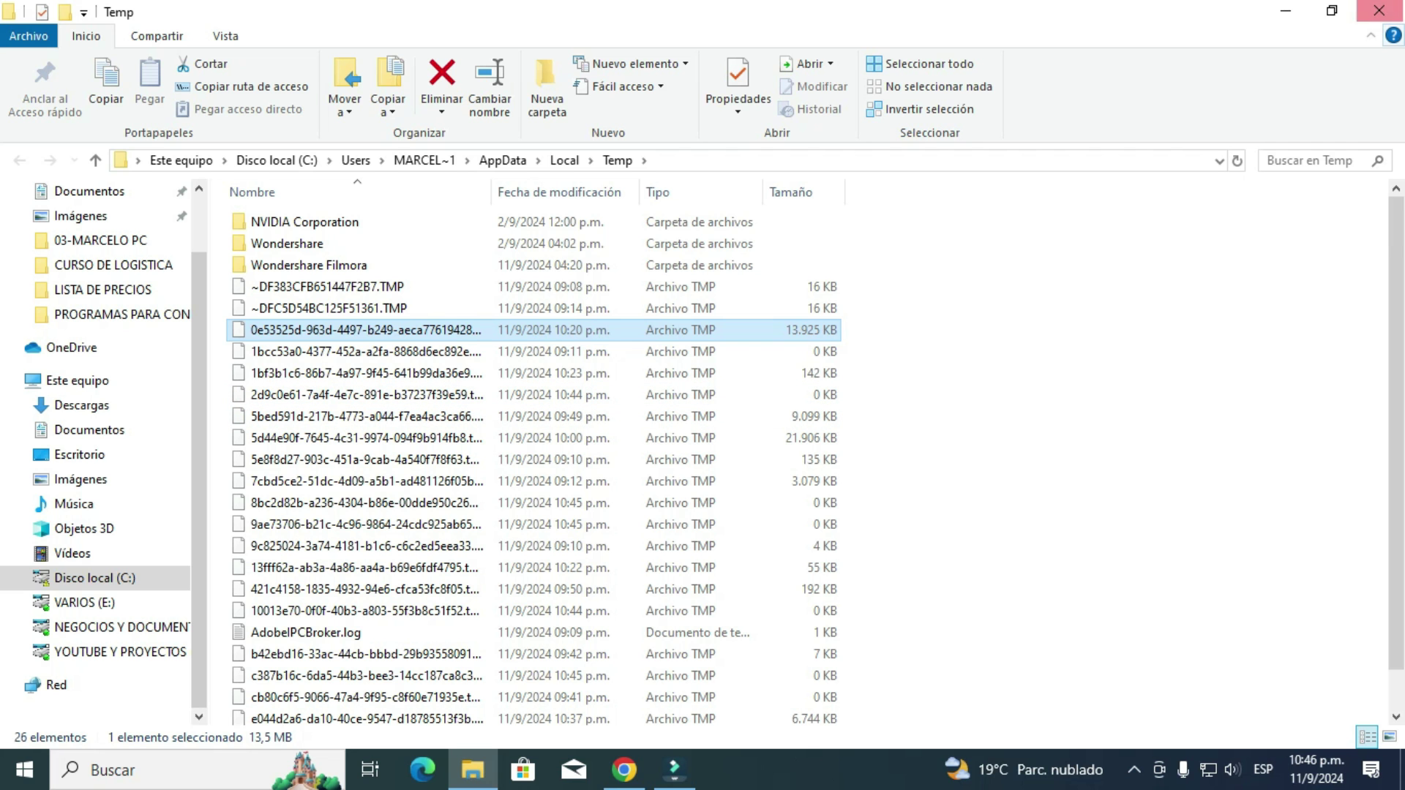
Close Explorer, run 'temp' instead of %temp%, and grant permanent access to the system Temp folder.
{"action": "left_click", "coordinate": [1379, 11]}
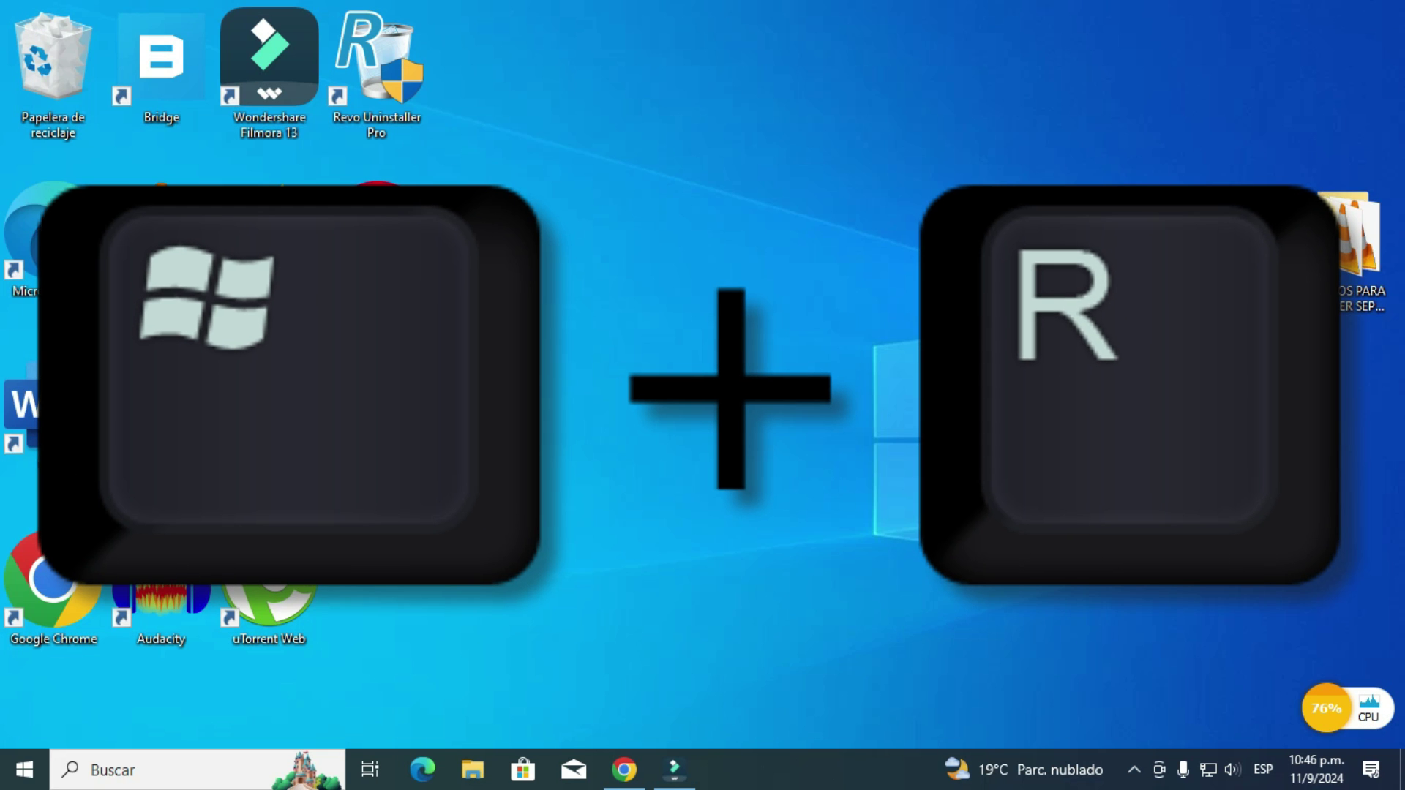
{"action": "key", "text": "super+r"}
{"action": "left_click_drag", "start_coordinate": [255, 546], "coordinate": [805, 156]}
{"action": "left_click", "coordinate": [654, 251]}
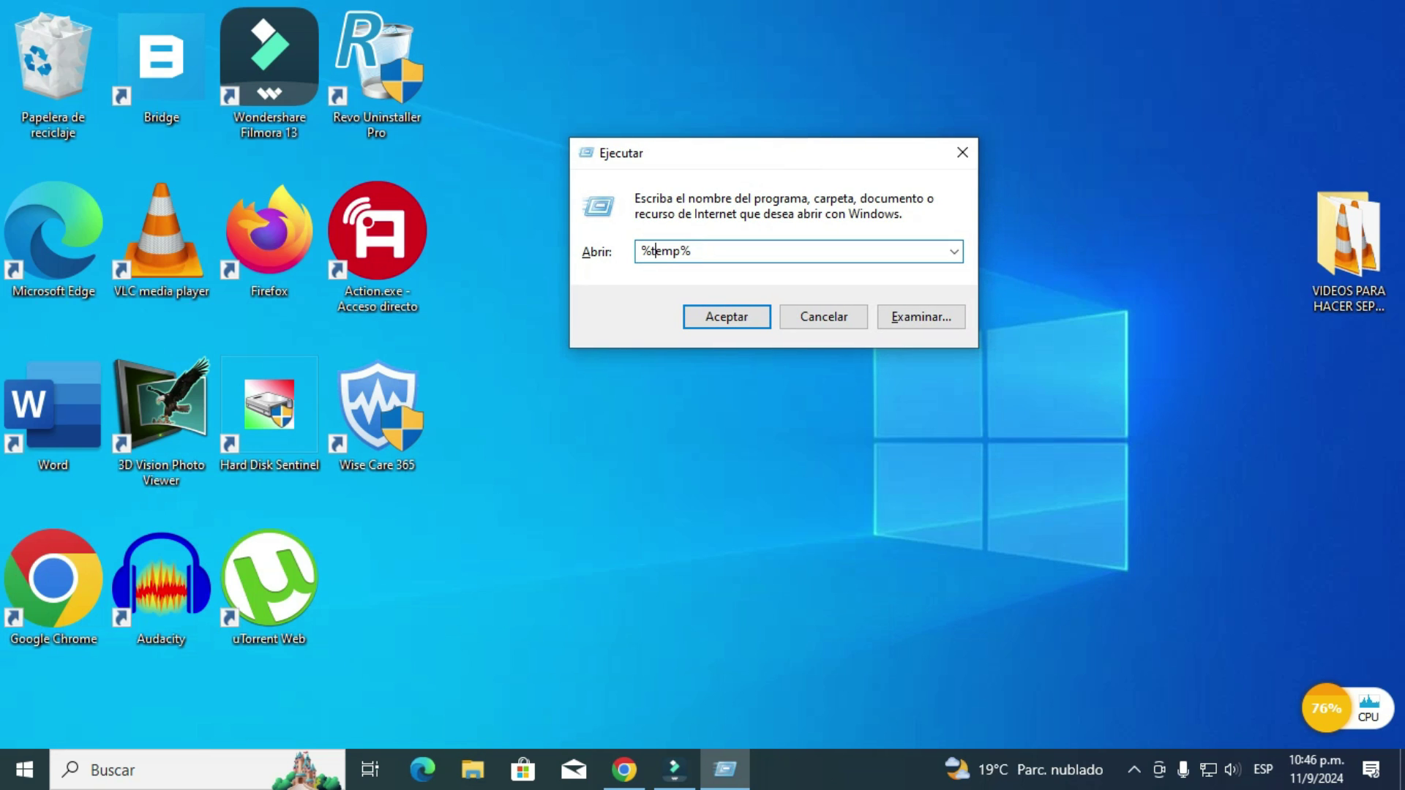
{"action": "key", "text": "Left"}
{"action": "key", "text": "BackSpace"}
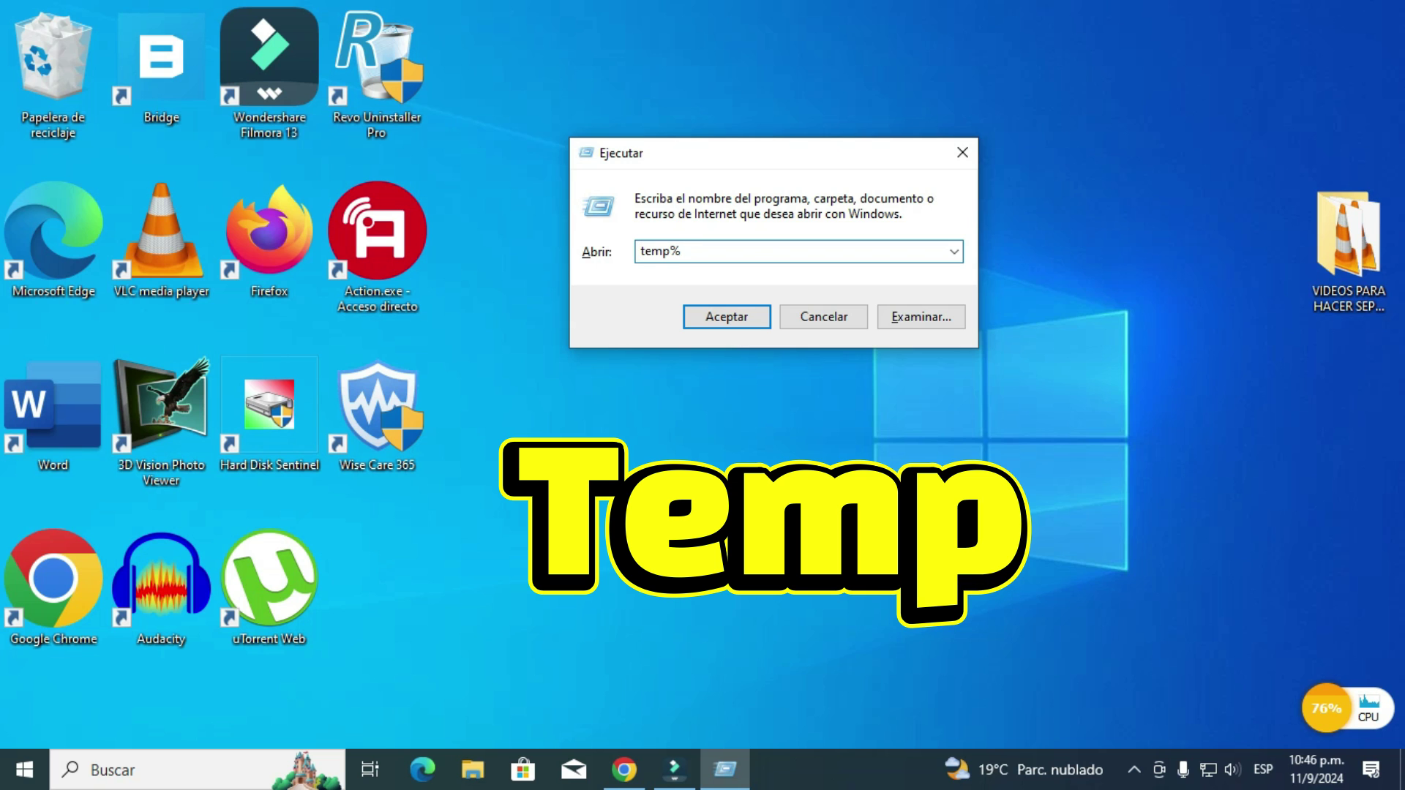
{"action": "key", "text": "End"}
{"action": "key", "text": "BackSpace"}
{"action": "key", "text": "Return"}
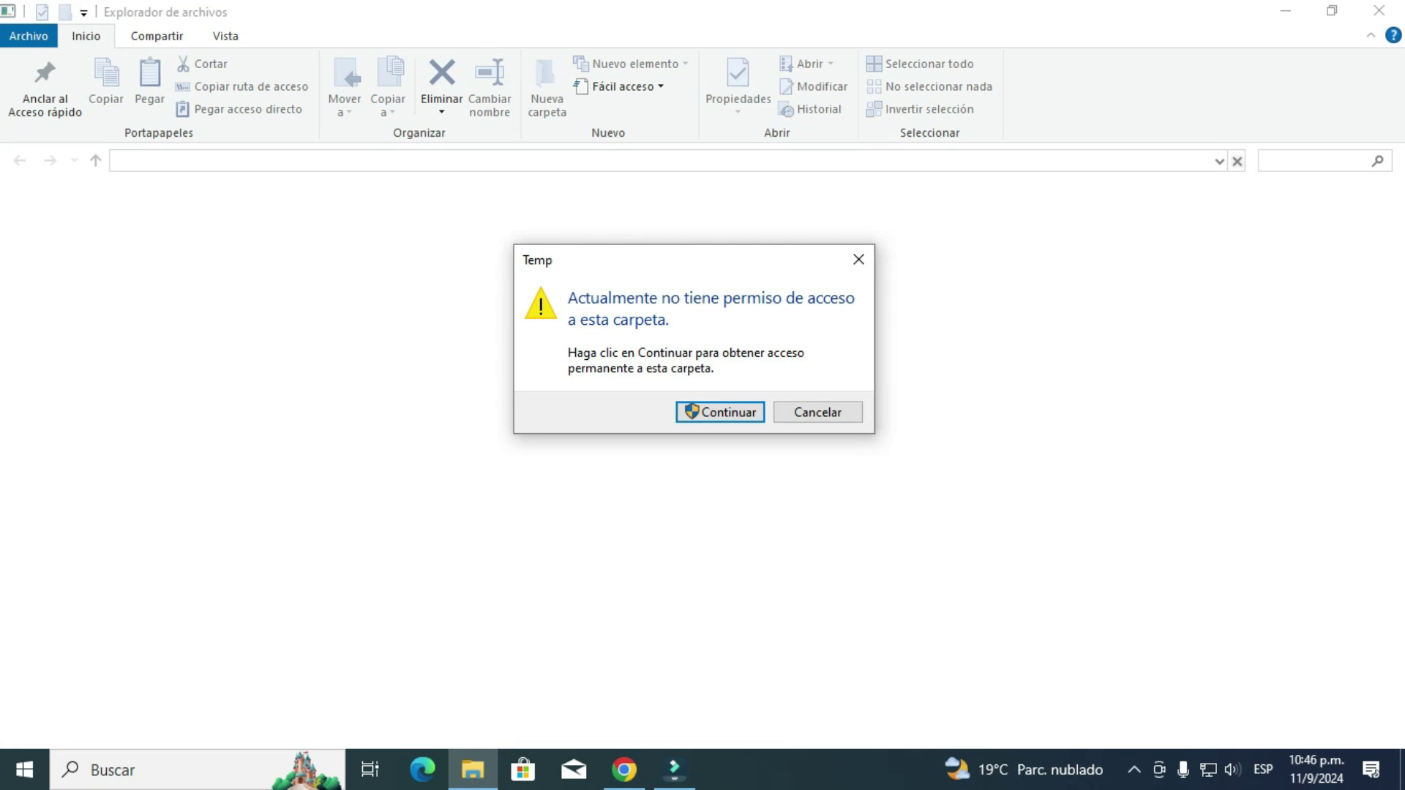
{"action": "key", "text": "Return"}
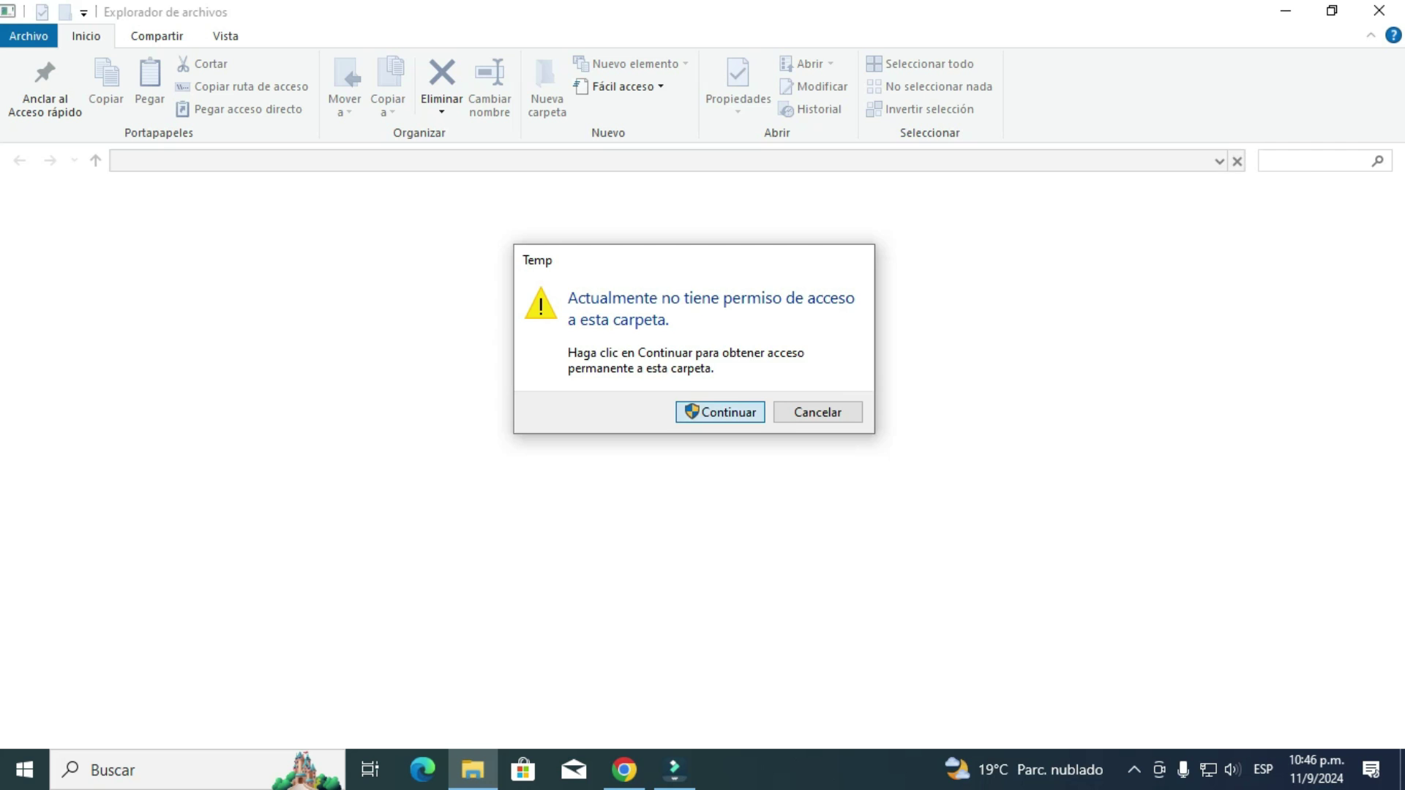
Delete all 168 Windows Temp items with administrator permission, skipping every item in use.
{"action": "left_click", "coordinate": [329, 437]}
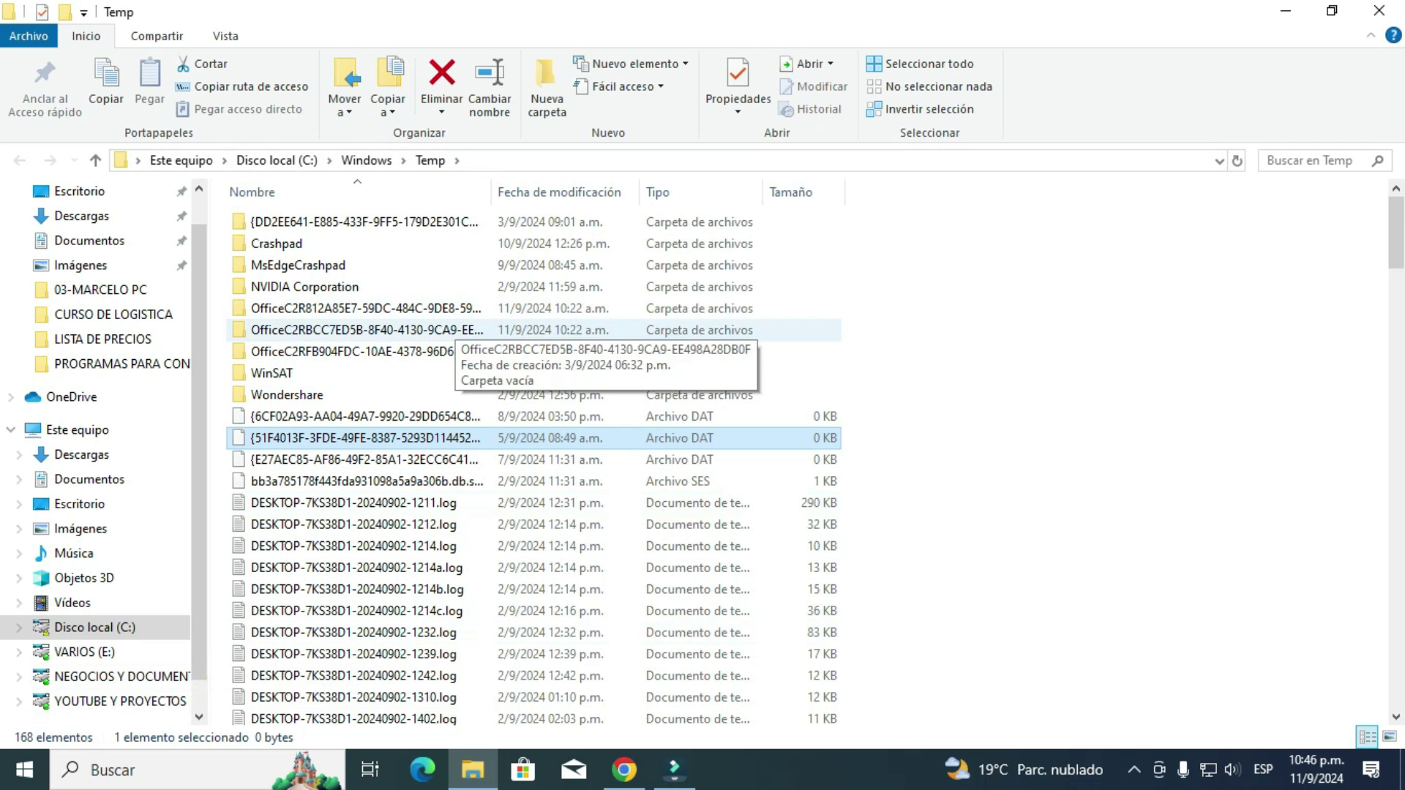
{"action": "key", "text": "ctrl+a"}
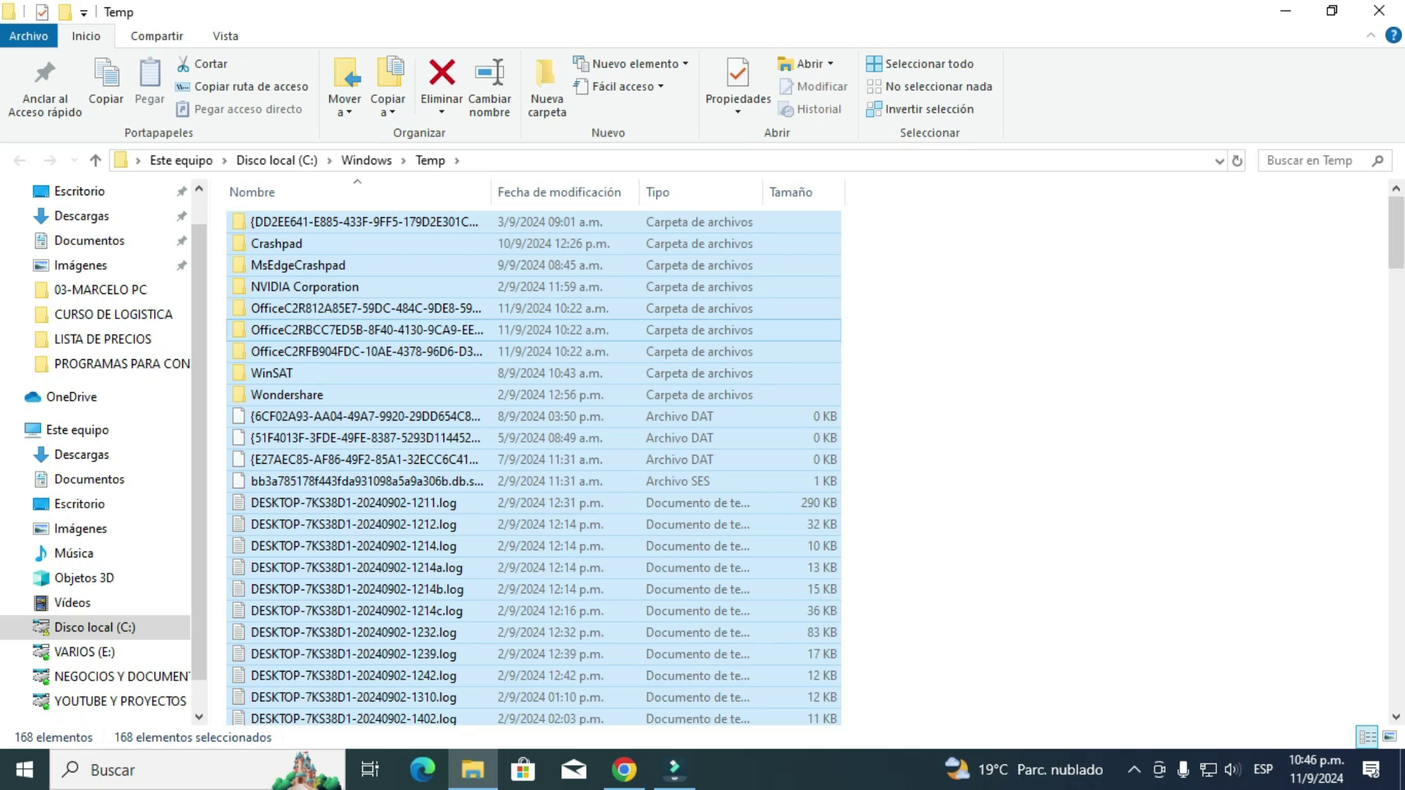
{"action": "right_click", "coordinate": [455, 300]}
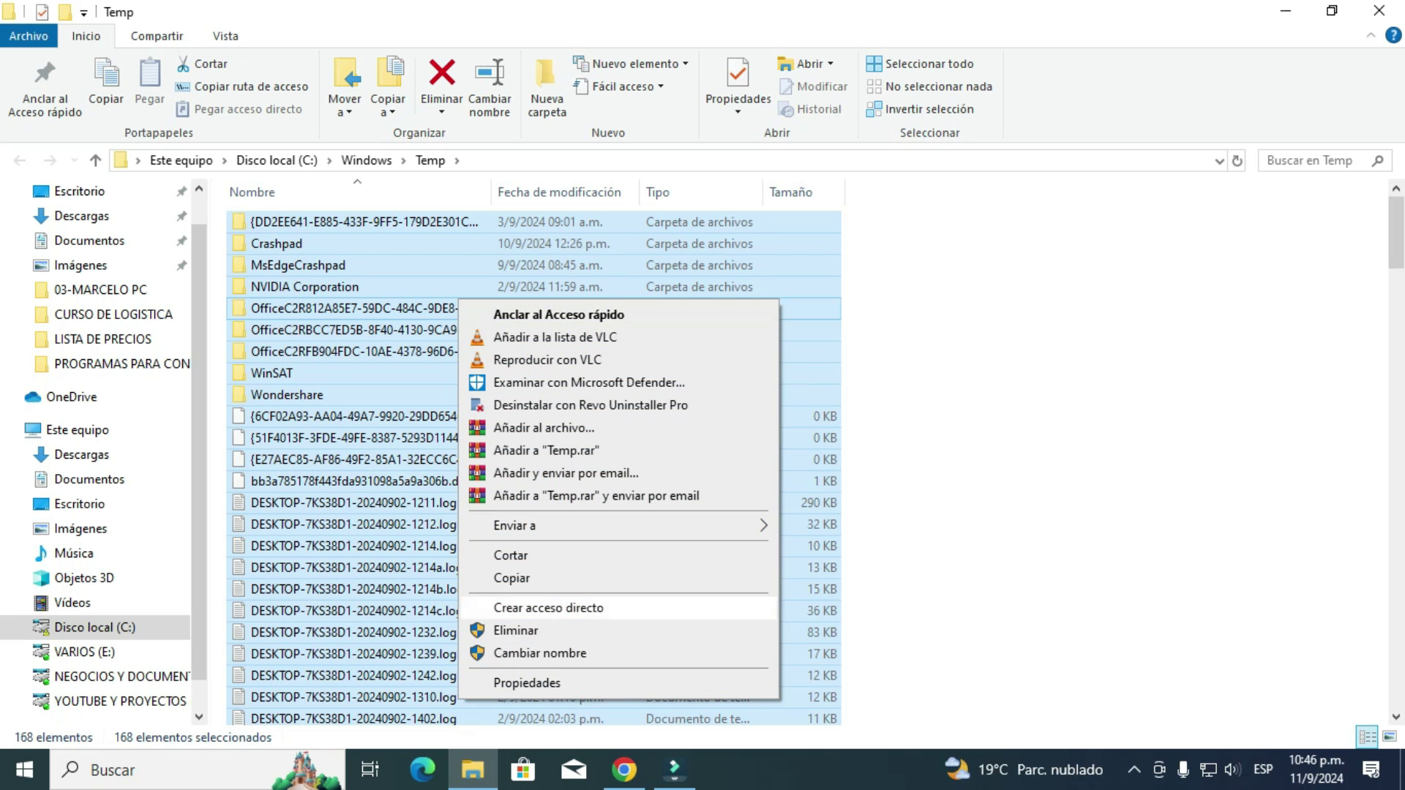
{"action": "left_click", "coordinate": [512, 631]}
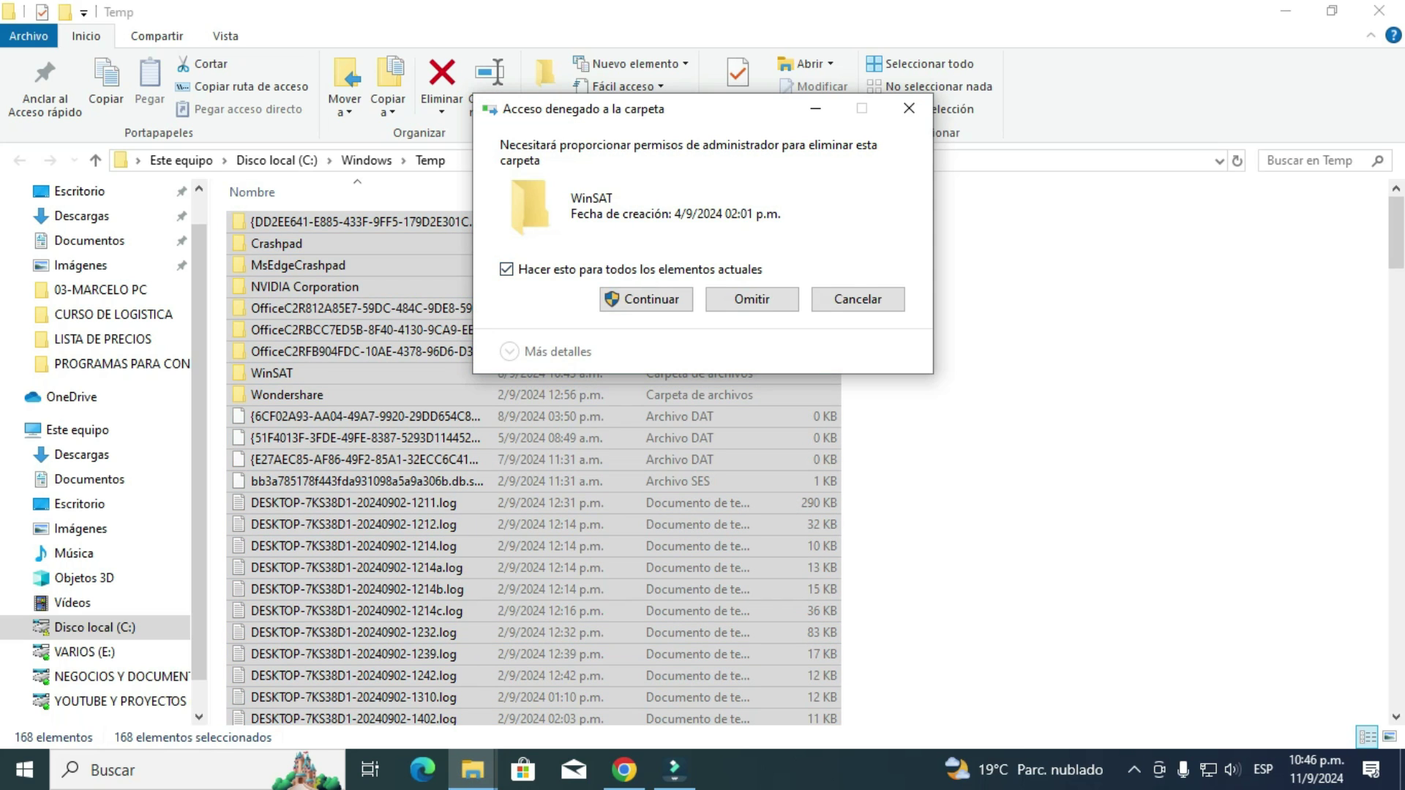
{"action": "key", "text": "Return"}
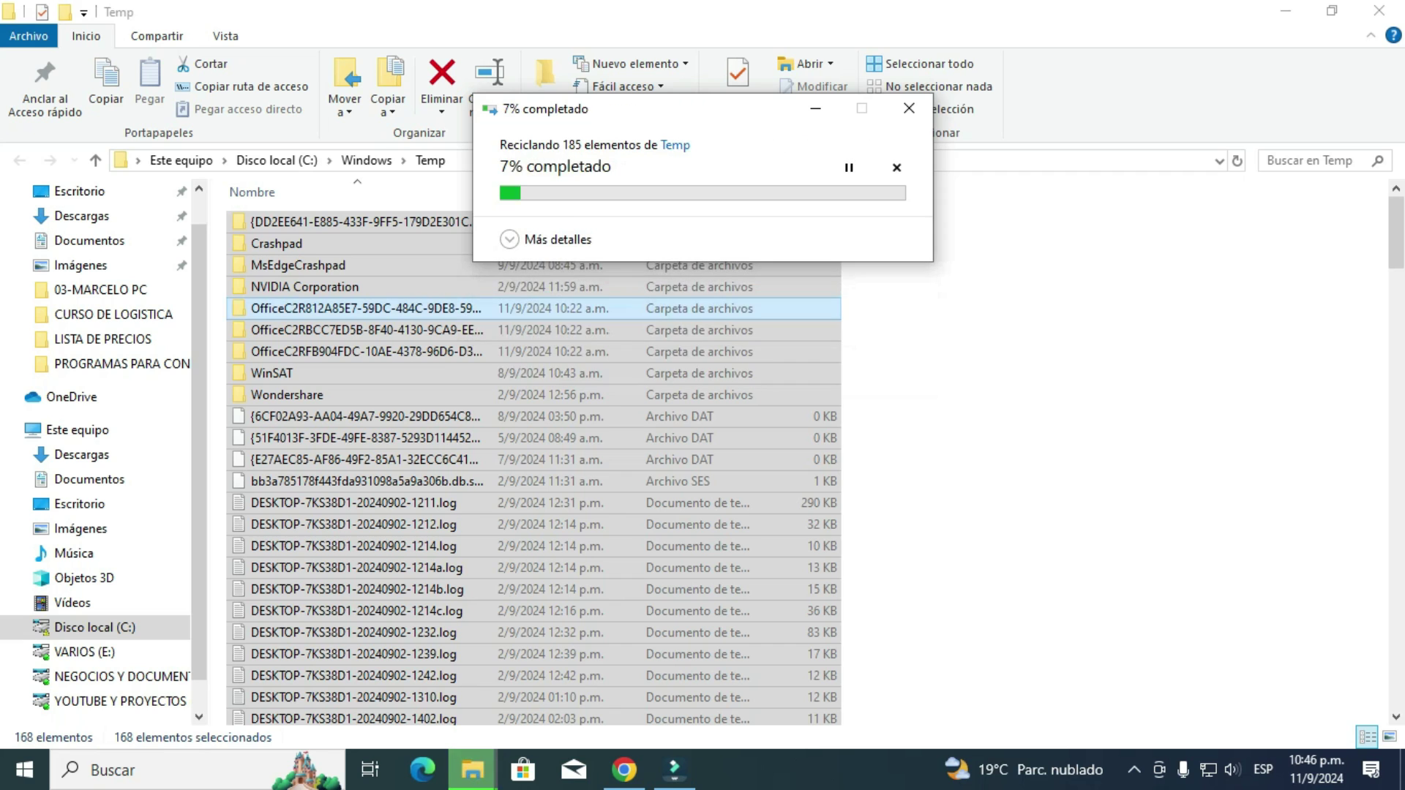
{"action": "left_click", "coordinate": [506, 300]}
{"action": "left_click", "coordinate": [752, 330]}
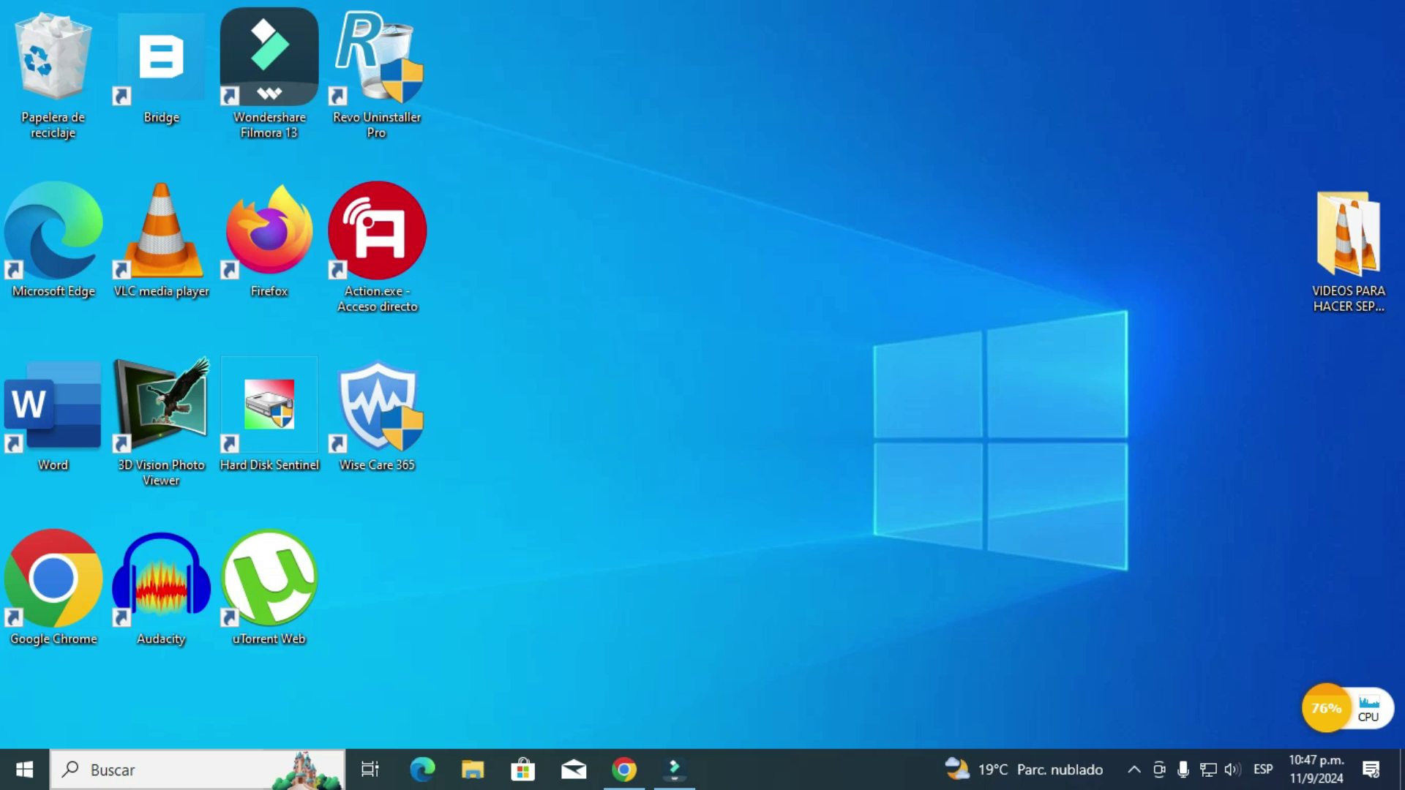
Open C:\Windows\Prefetch from the Run box, granting permanent access, and select all its items.
{"action": "key", "text": "super+r"}
{"action": "left_click_drag", "start_coordinate": [260, 552], "coordinate": [760, 181]}
{"action": "left_click", "coordinate": [622, 269]}
{"action": "key", "text": "BackSpace"}
{"action": "key", "text": "BackSpace"}
{"action": "key", "text": "BackSpace"}
{"action": "key", "text": "BackSpace"}
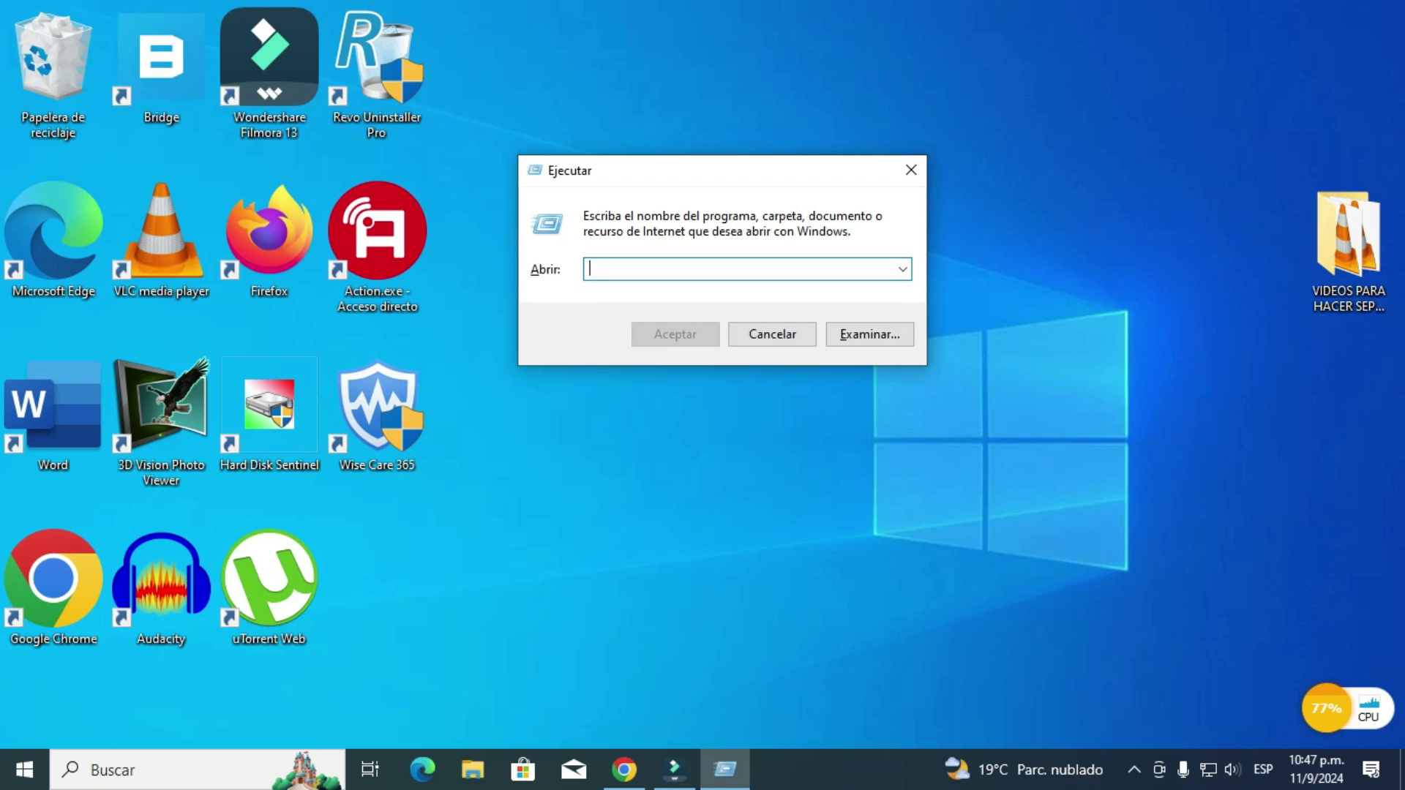
{"action": "type", "text": "pref"}
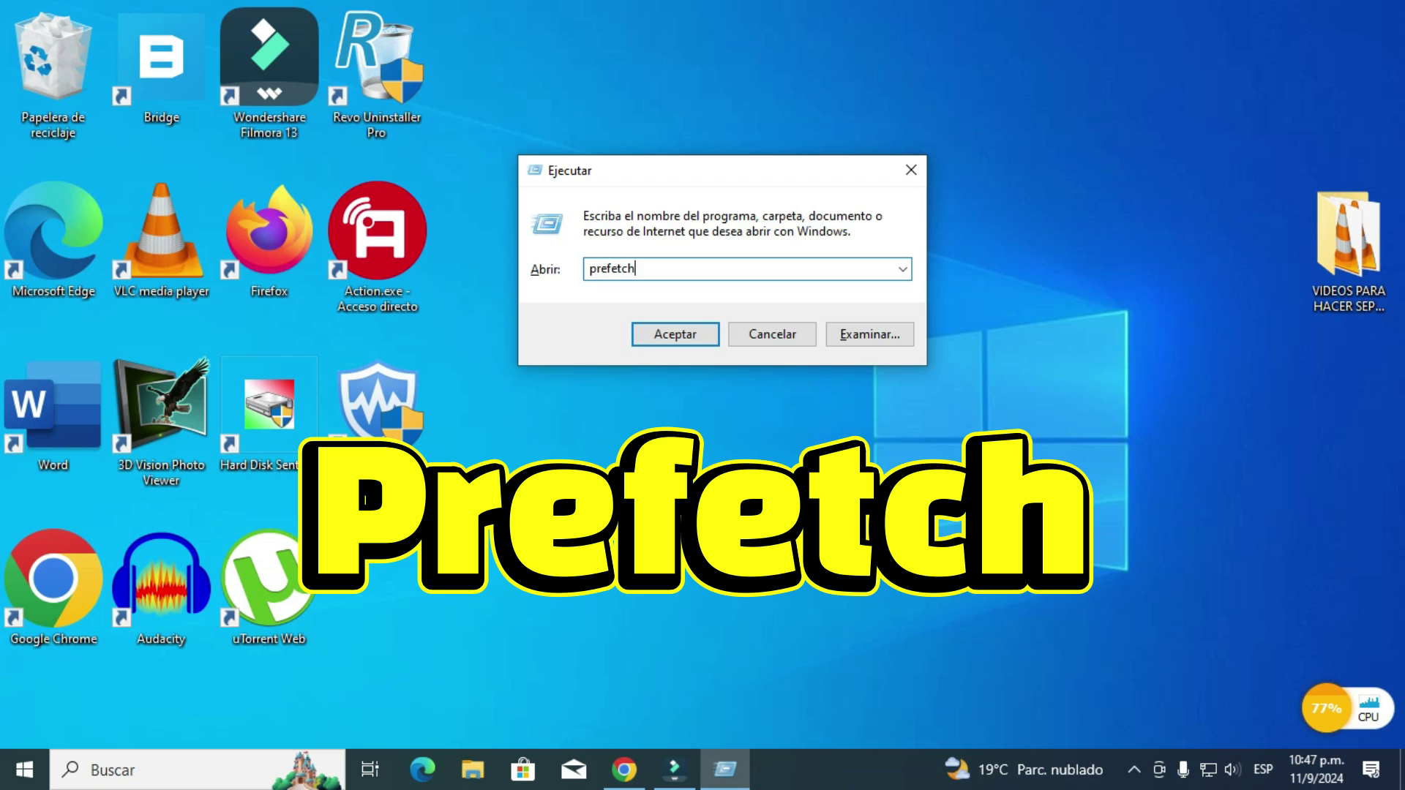
{"action": "type", "text": "etch"}
{"action": "key", "text": "Return"}
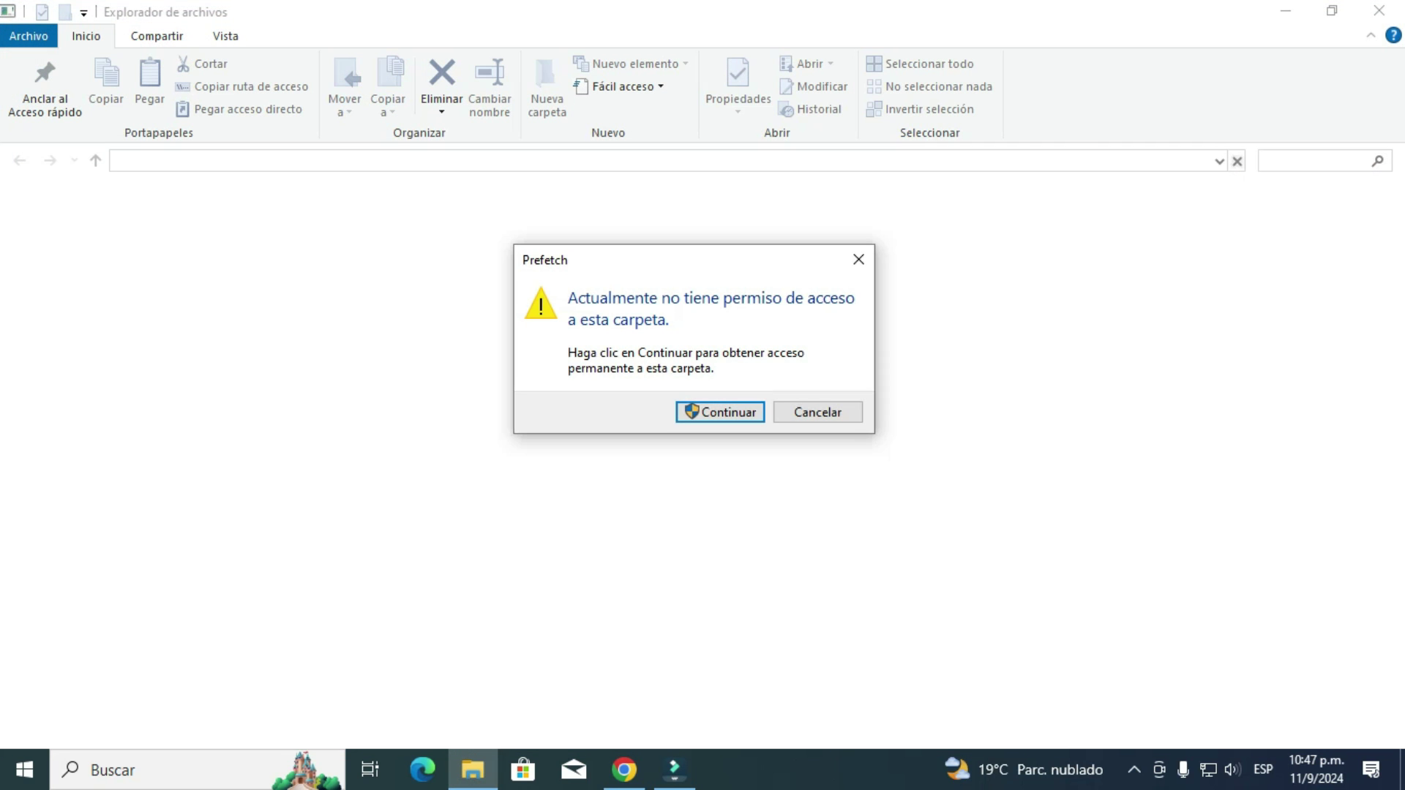
{"action": "key", "text": "Return"}
{"action": "key", "text": "ctrl+a"}
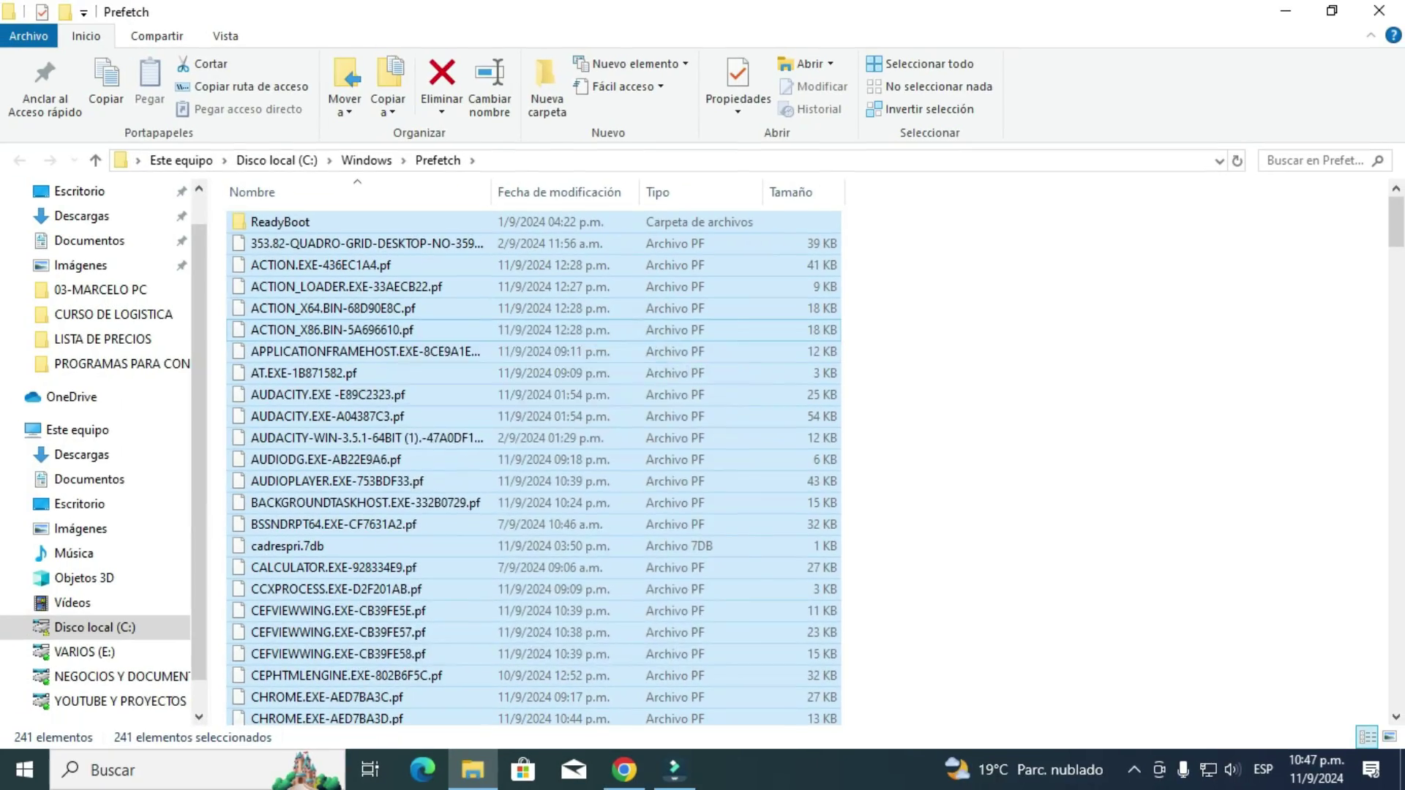
Delete all 241 selected Prefetch items, skipping every file that is in use.
{"action": "right_click", "coordinate": [401, 327]}
{"action": "left_click", "coordinate": [450, 589]}
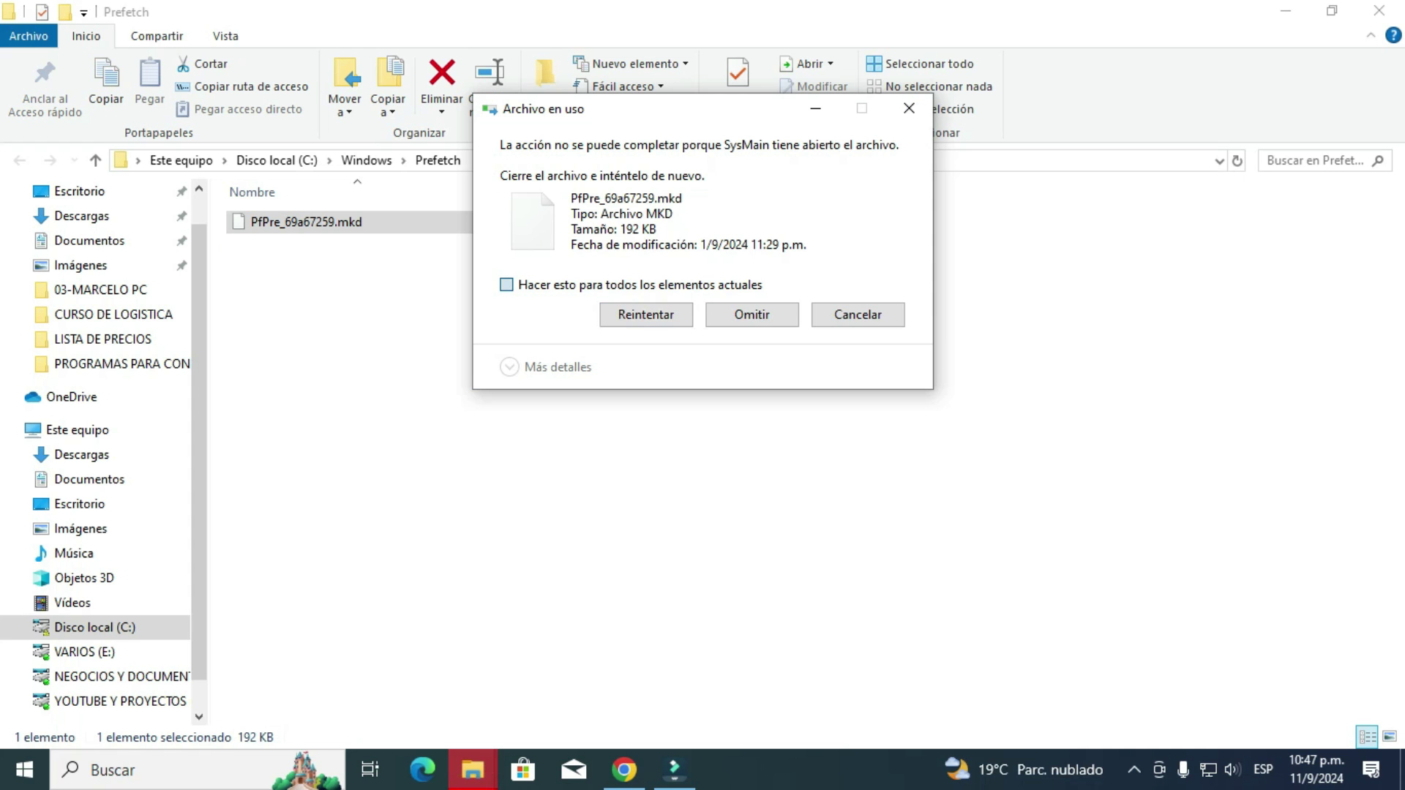
{"action": "left_click", "coordinate": [506, 285]}
{"action": "left_click", "coordinate": [752, 315]}
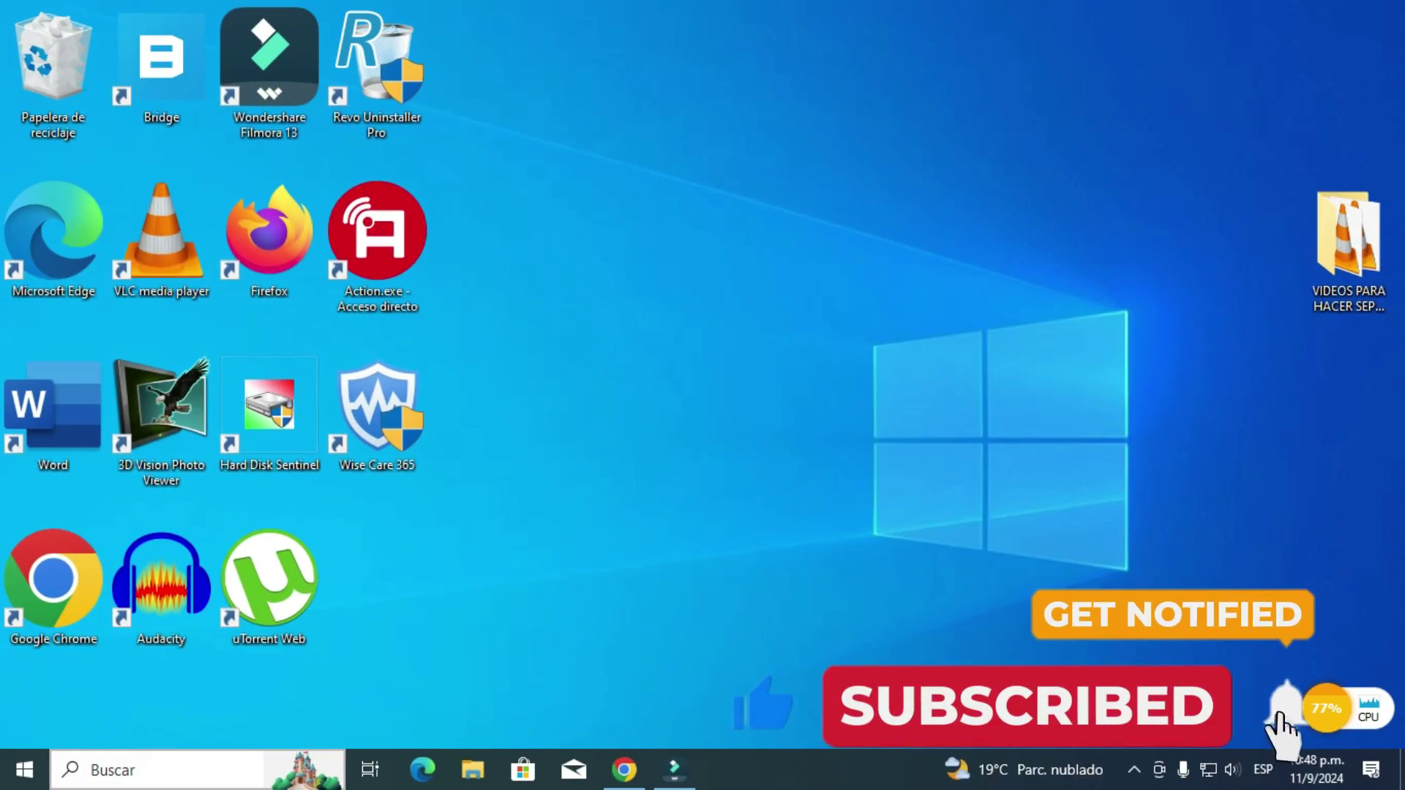
Launch Visor de eventos by searching 'visor de' and maximize its window.
{"action": "left_click", "coordinate": [157, 769]}
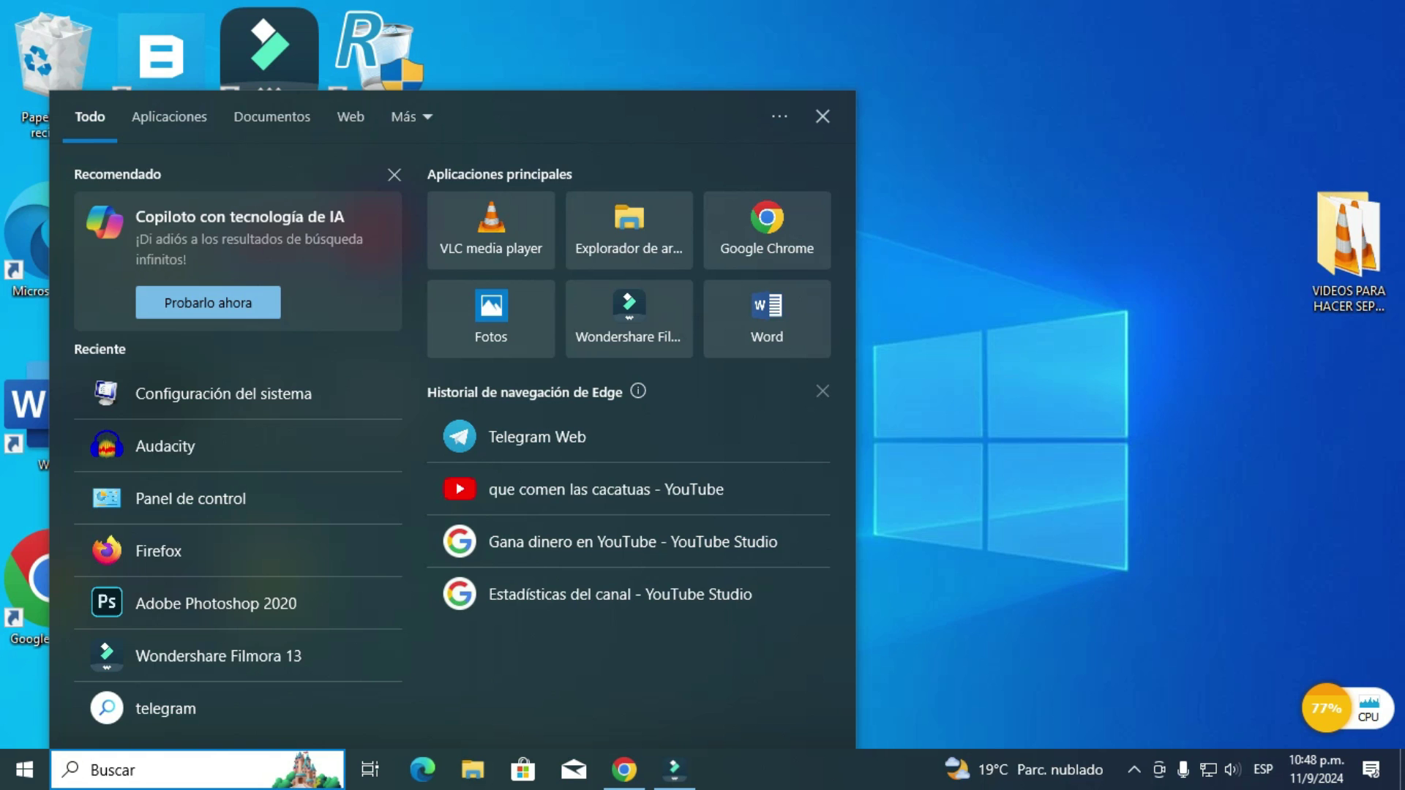
{"action": "type", "text": "visor d"}
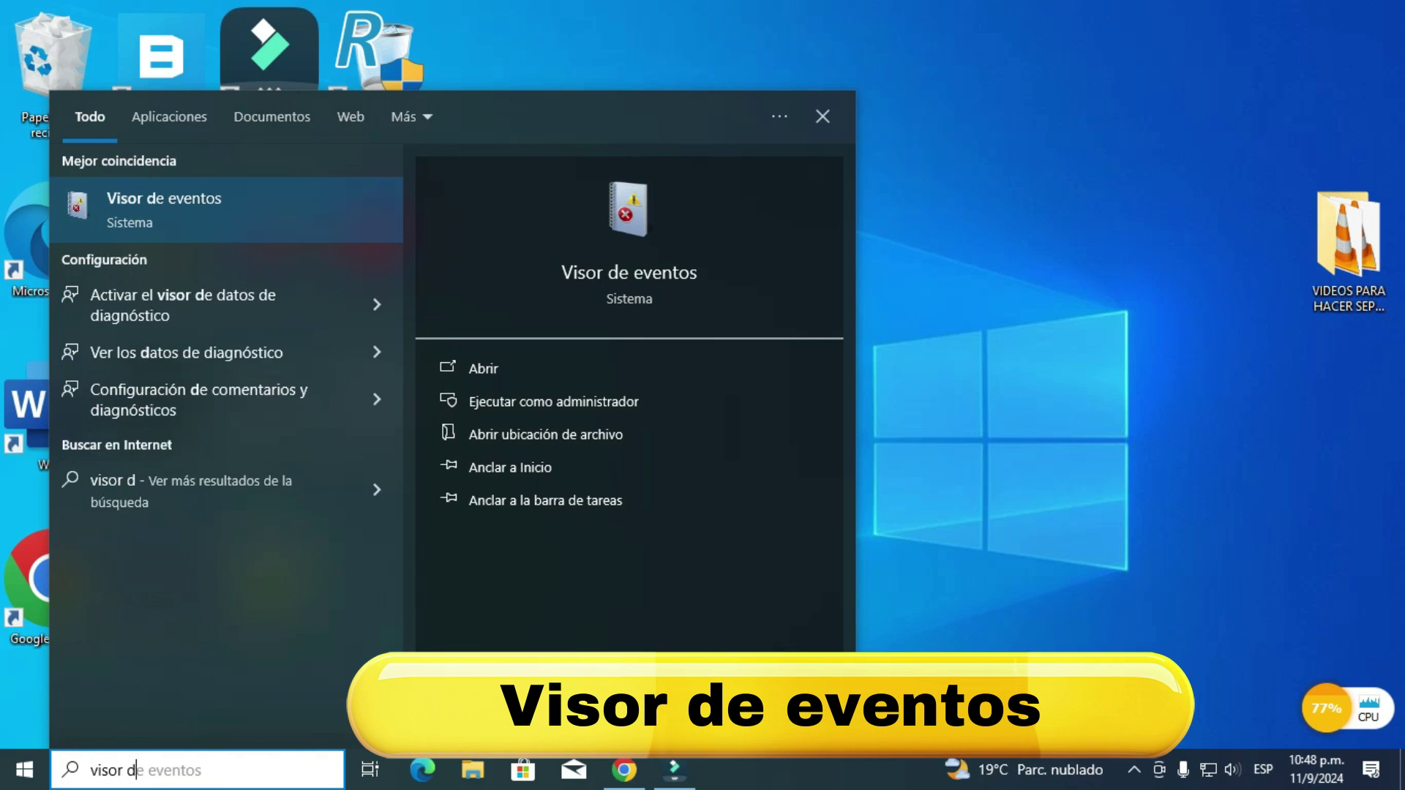
{"action": "type", "text": "e"}
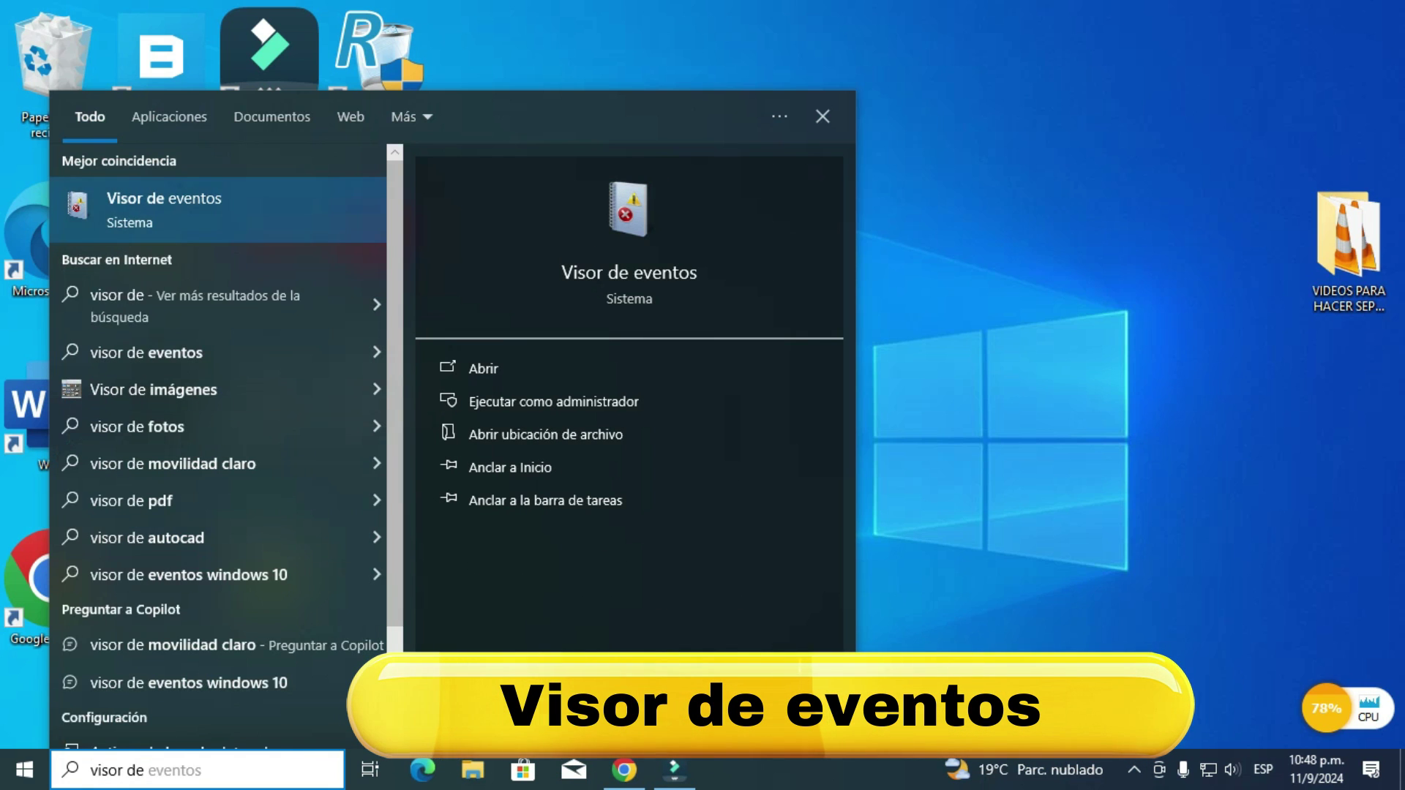
{"action": "key", "text": "Return"}
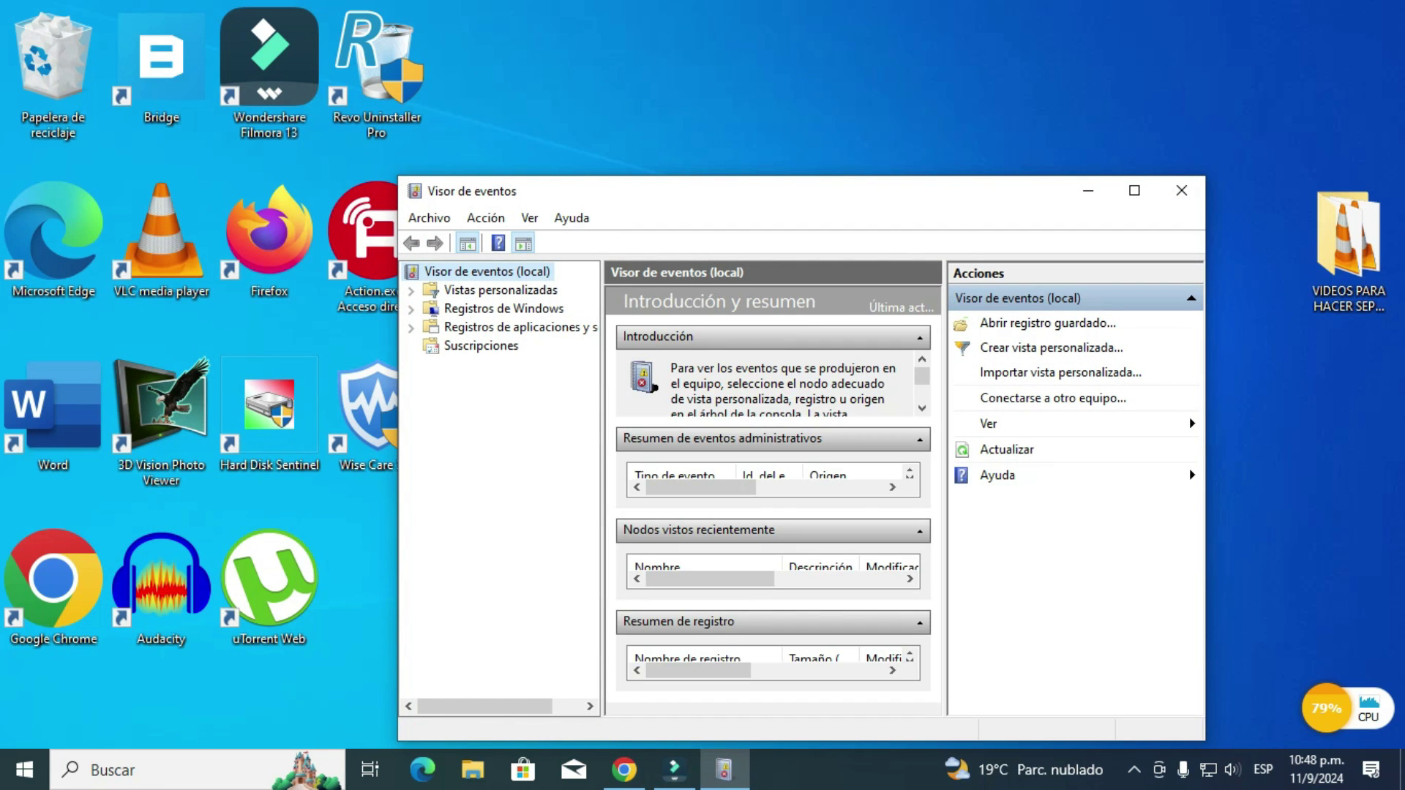
{"action": "key", "text": "super+Up"}
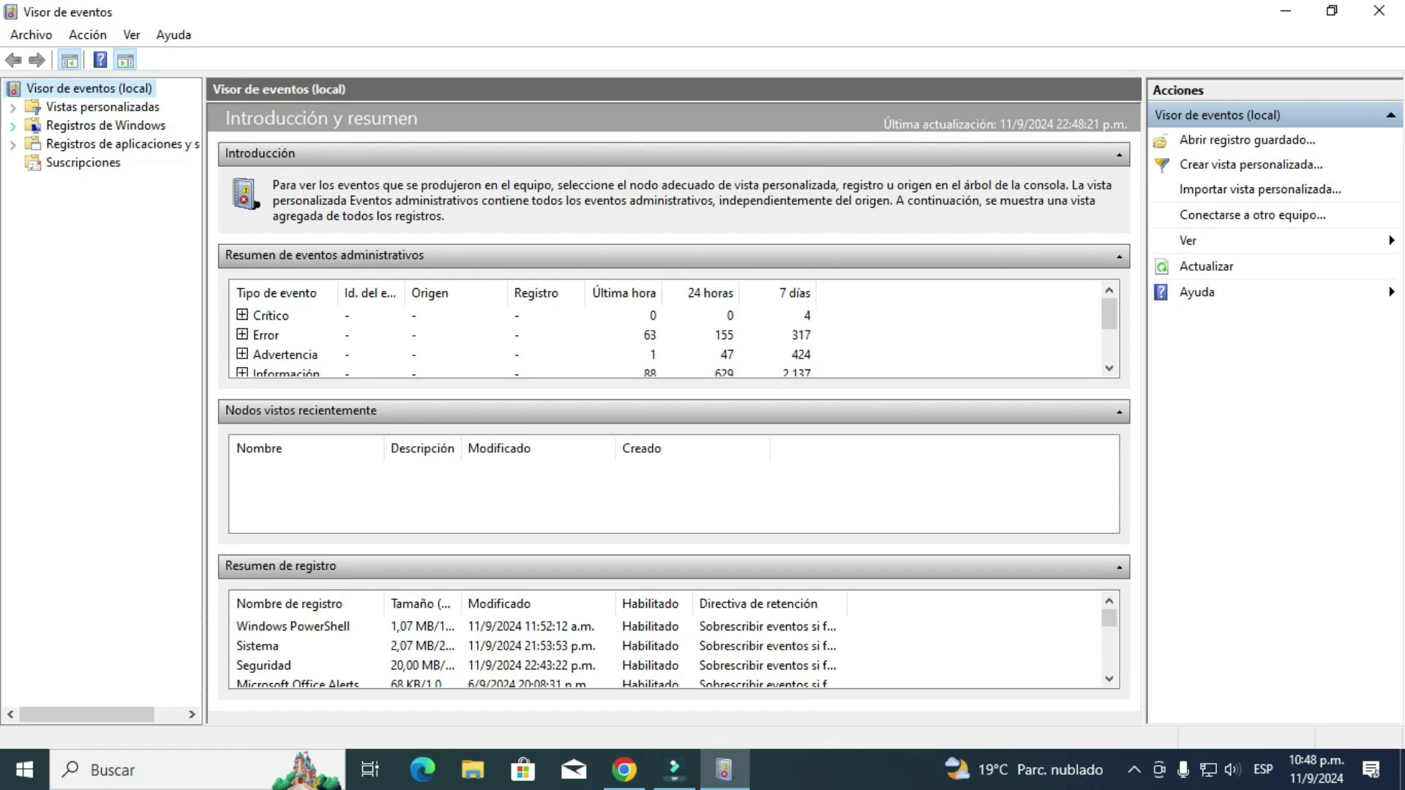
Expand Registros de Windows and browse several events in the Aplicación log.
{"action": "left_click", "coordinate": [12, 126]}
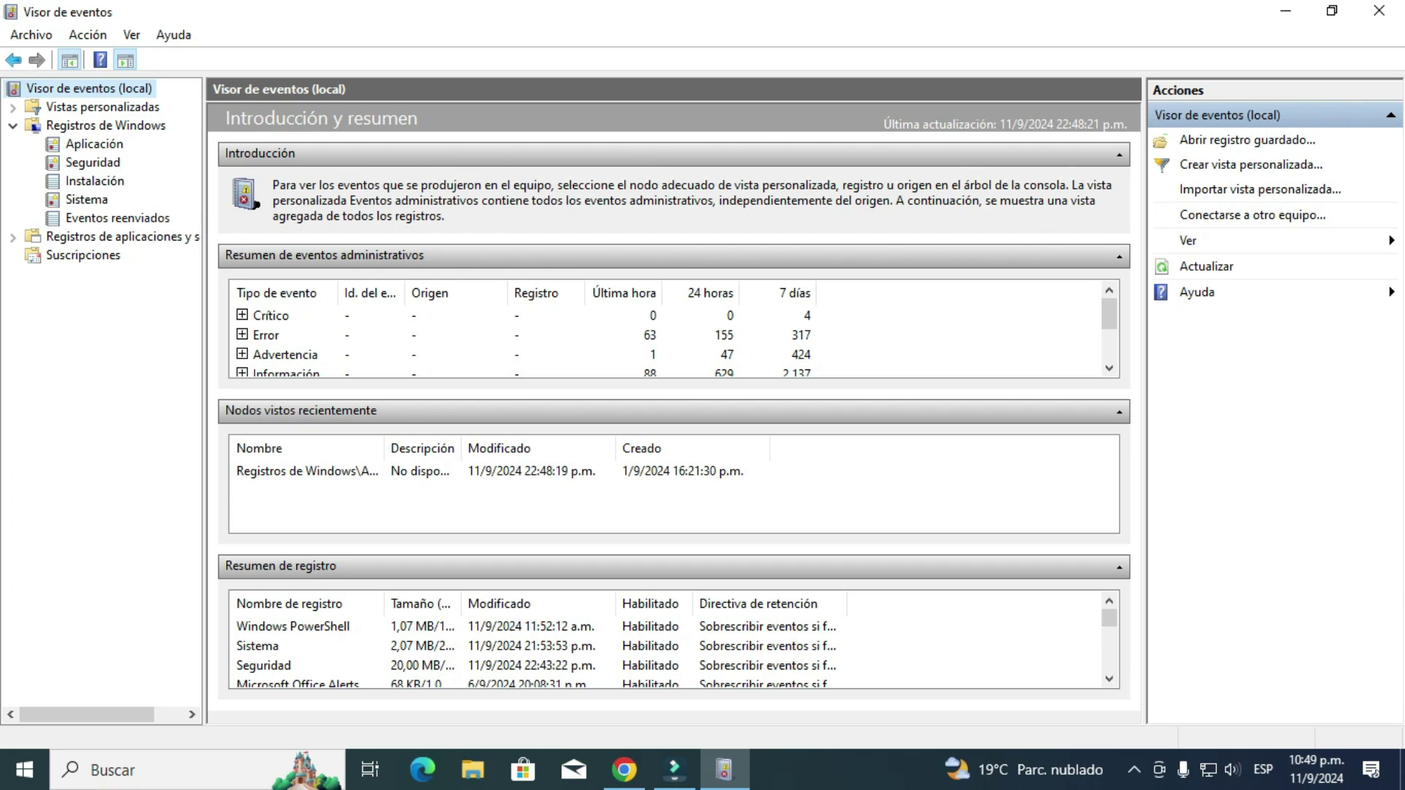
{"action": "left_click", "coordinate": [94, 144]}
{"action": "left_click", "coordinate": [476, 297]}
{"action": "left_click", "coordinate": [476, 239]}
{"action": "left_click", "coordinate": [475, 201]}
{"action": "left_click", "coordinate": [476, 297]}
{"action": "left_click", "coordinate": [475, 220]}
{"action": "left_click", "coordinate": [475, 200]}
{"action": "left_click", "coordinate": [476, 279]}
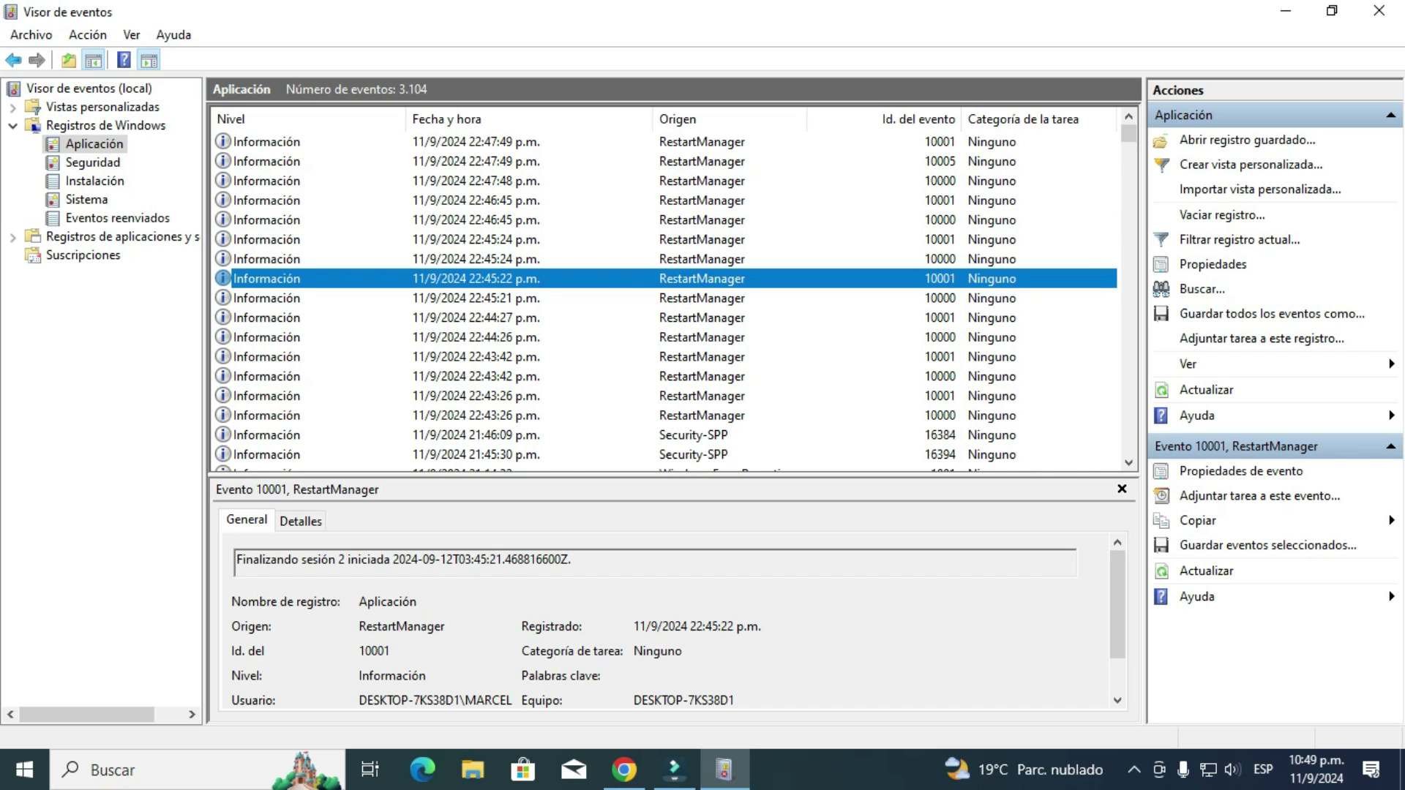
{"action": "scroll", "coordinate": [662, 289], "scroll_direction": "down", "scroll_amount": 3}
{"action": "scroll", "coordinate": [662, 289], "scroll_direction": "up", "scroll_amount": 3}
{"action": "left_click", "coordinate": [94, 144]}
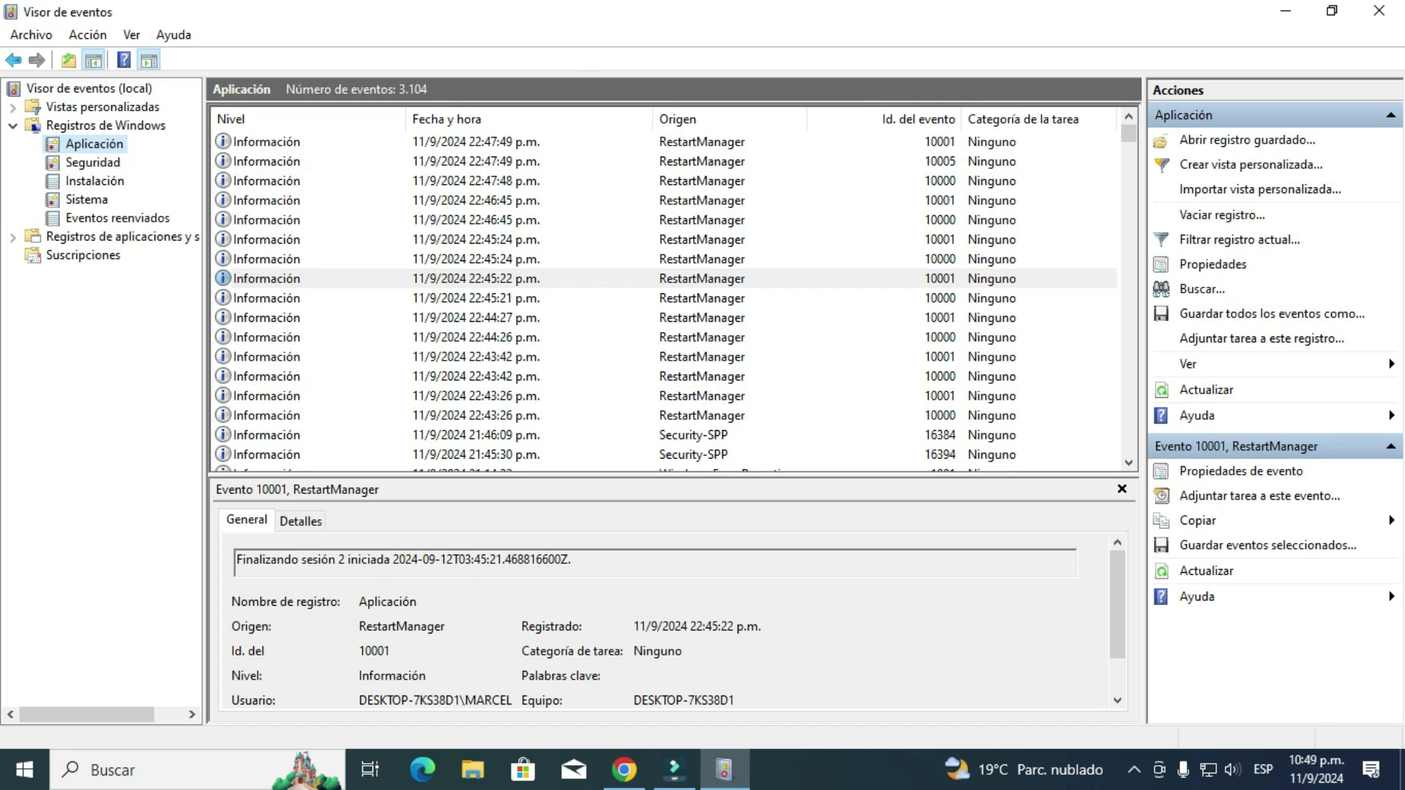
Clear the Aplicación log without saving, dropping it from 3,104 to 0 events.
{"action": "right_click", "coordinate": [99, 144]}
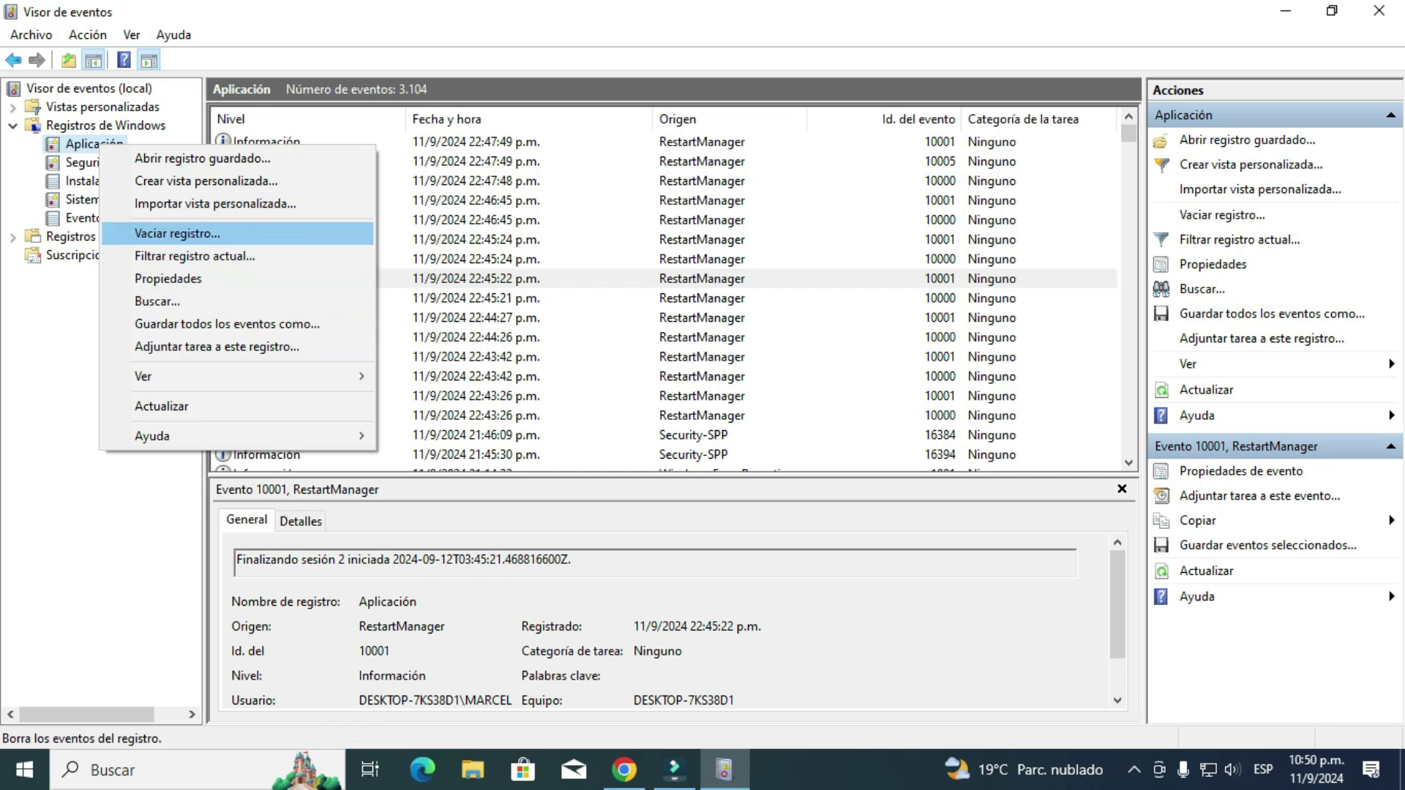
{"action": "left_click", "coordinate": [177, 233]}
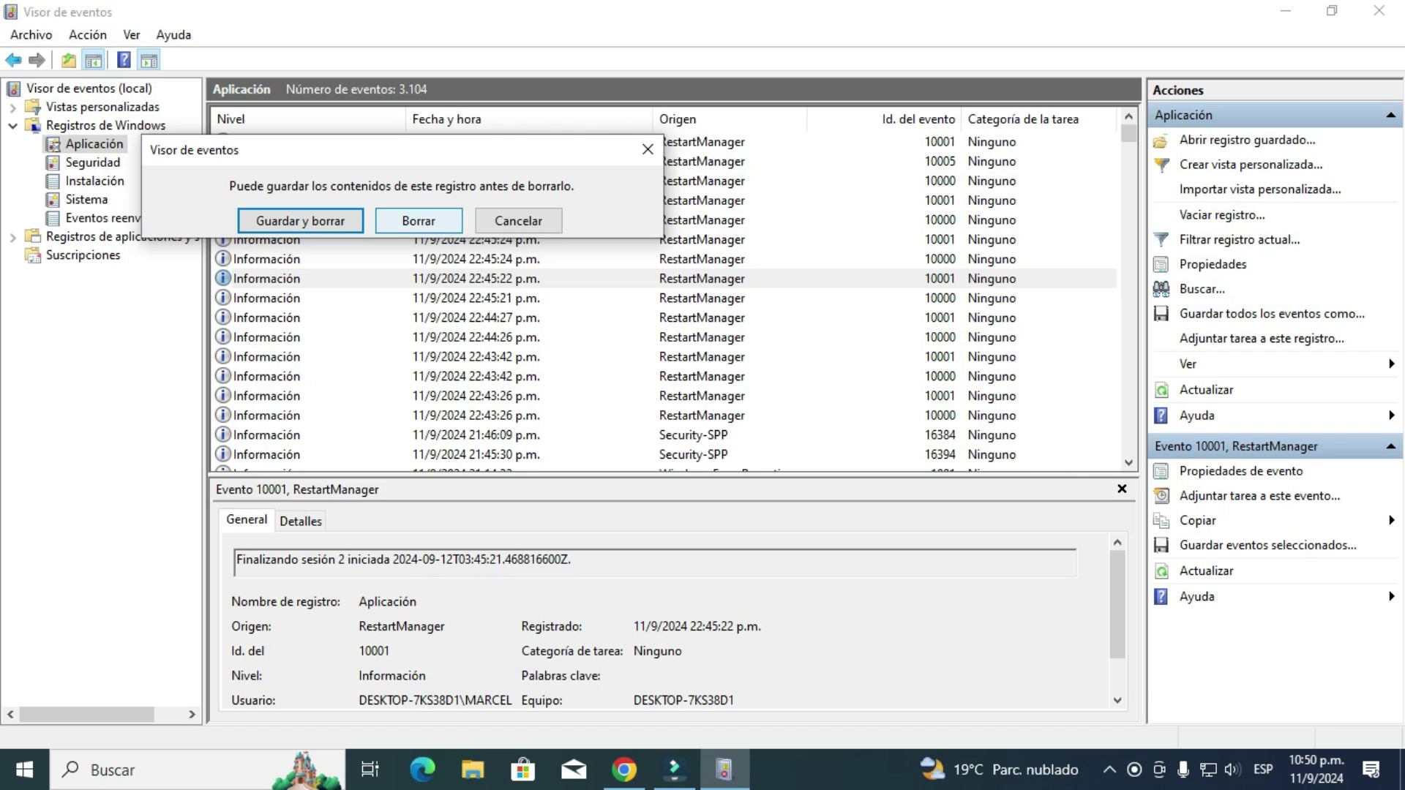
{"action": "left_click", "coordinate": [419, 220]}
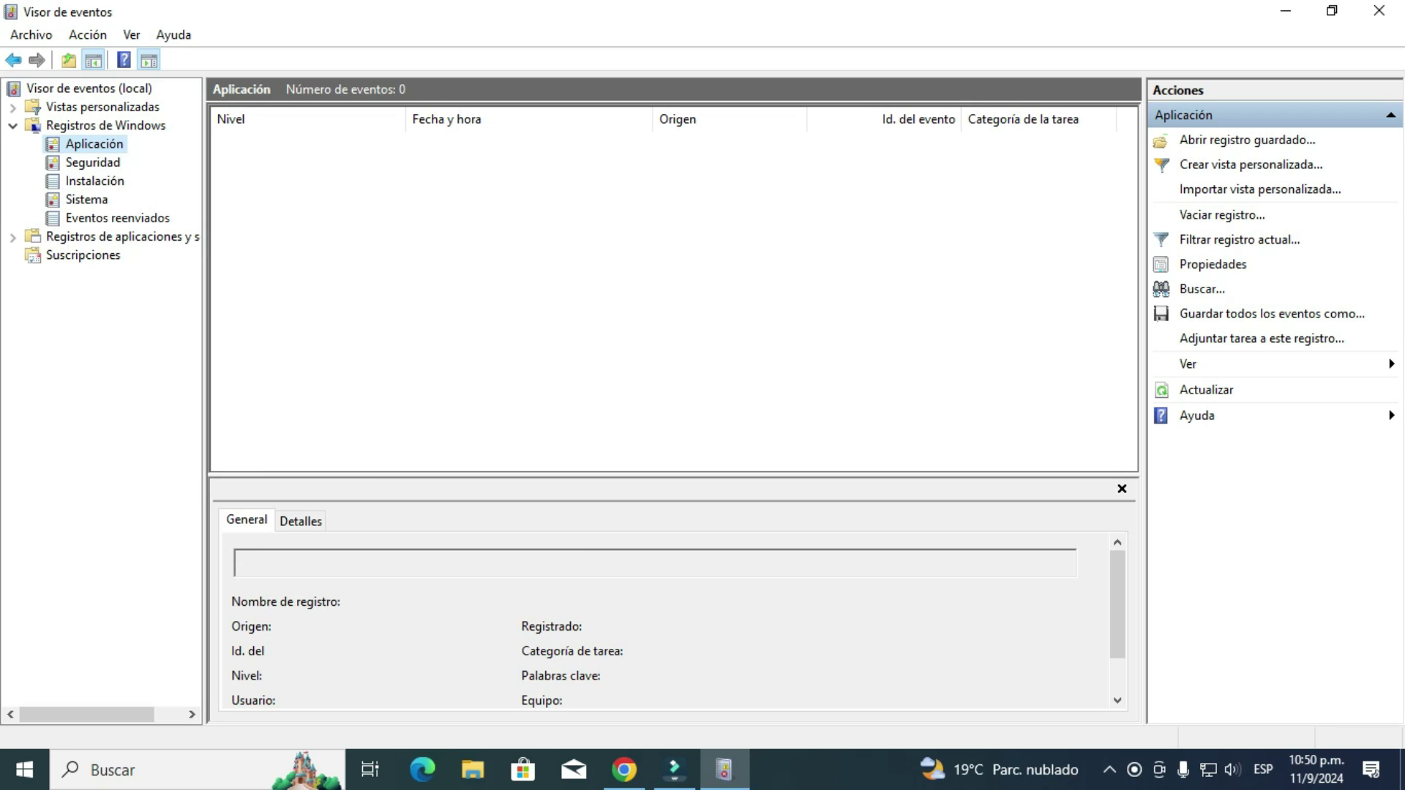
{"action": "left_click", "coordinate": [93, 161]}
Clear the Seguridad log without saving, leaving only the log-cleared entry (ID 1102).
{"action": "right_click", "coordinate": [94, 163]}
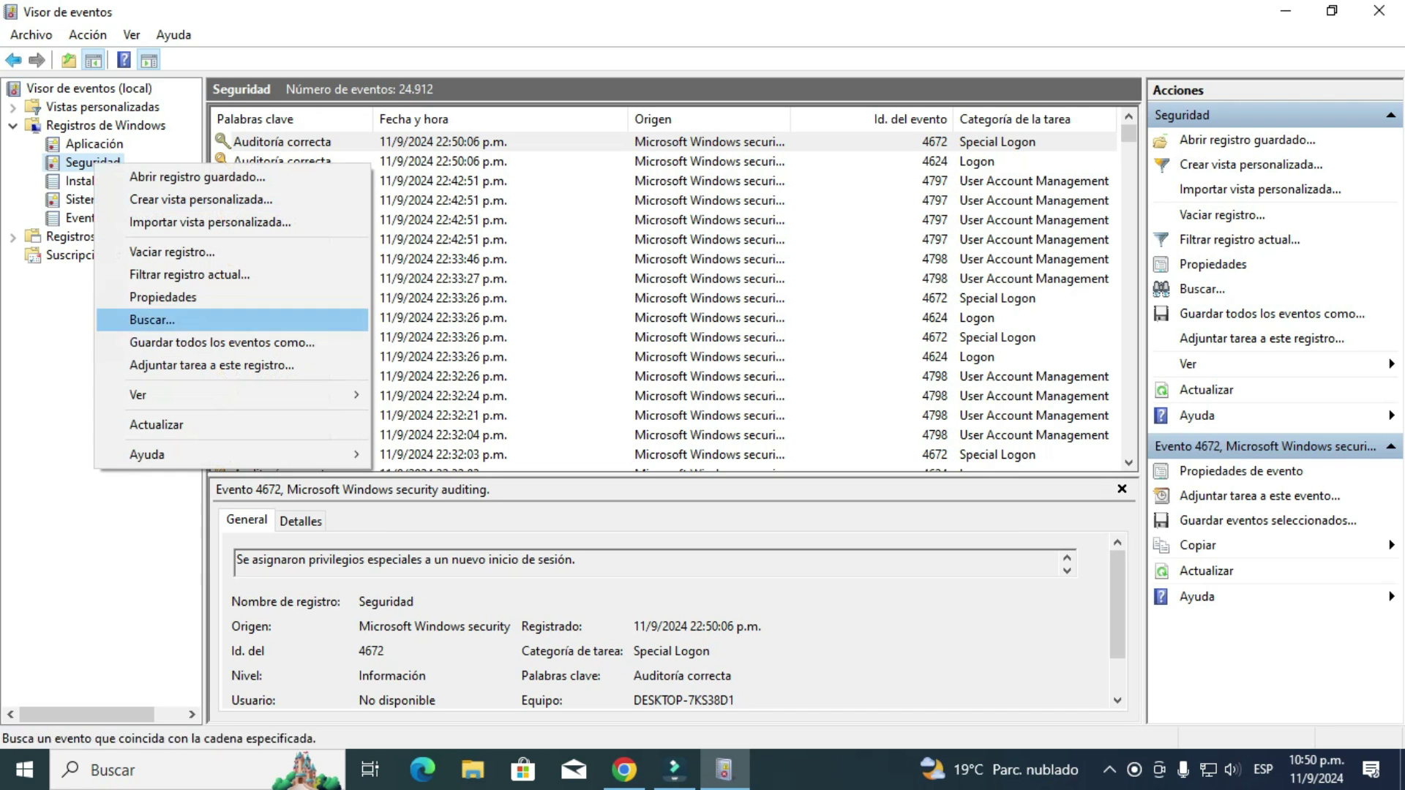
{"action": "left_click", "coordinate": [172, 252]}
{"action": "left_click", "coordinate": [312, 113]}
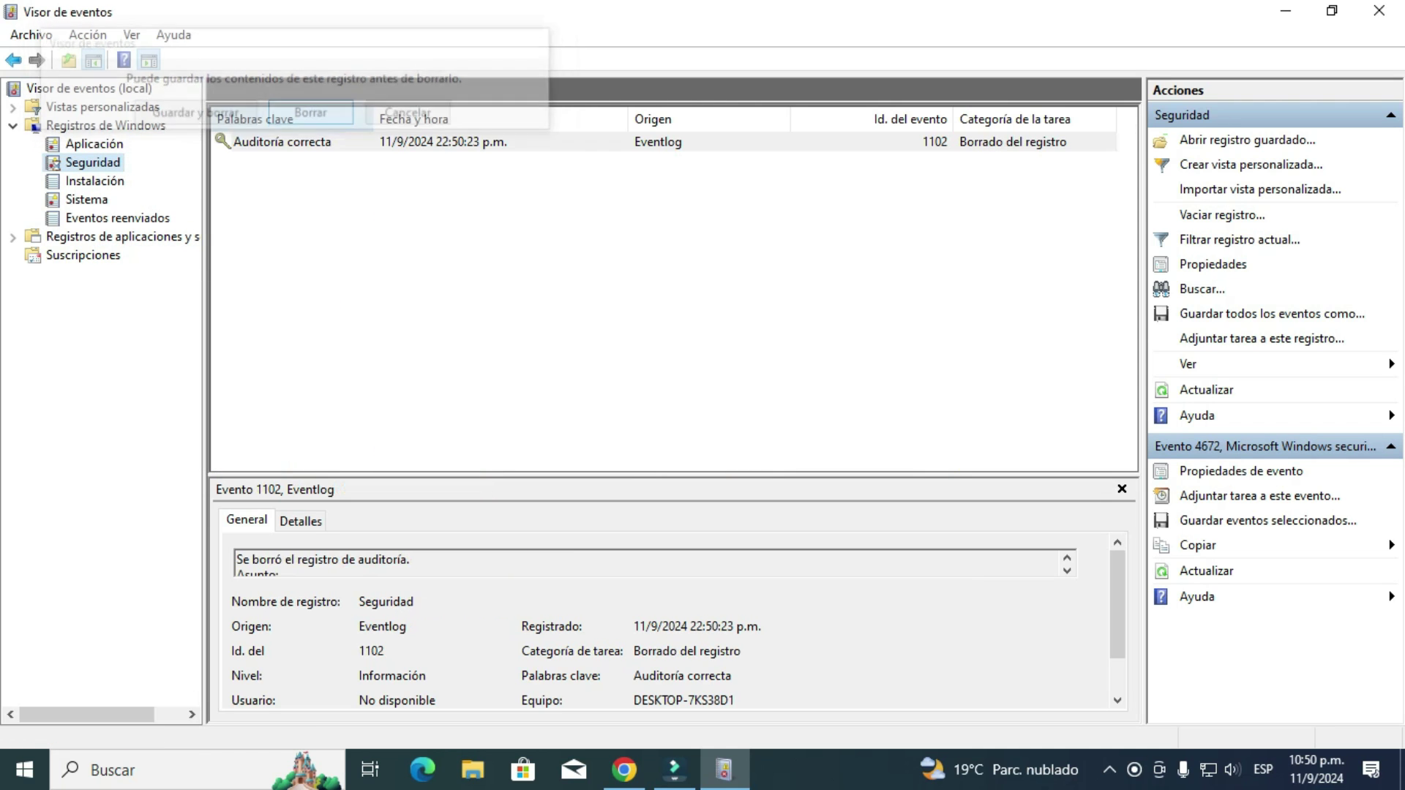
{"action": "key", "text": "Down"}
{"action": "key", "text": "Down"}
{"action": "key", "text": "Down"}
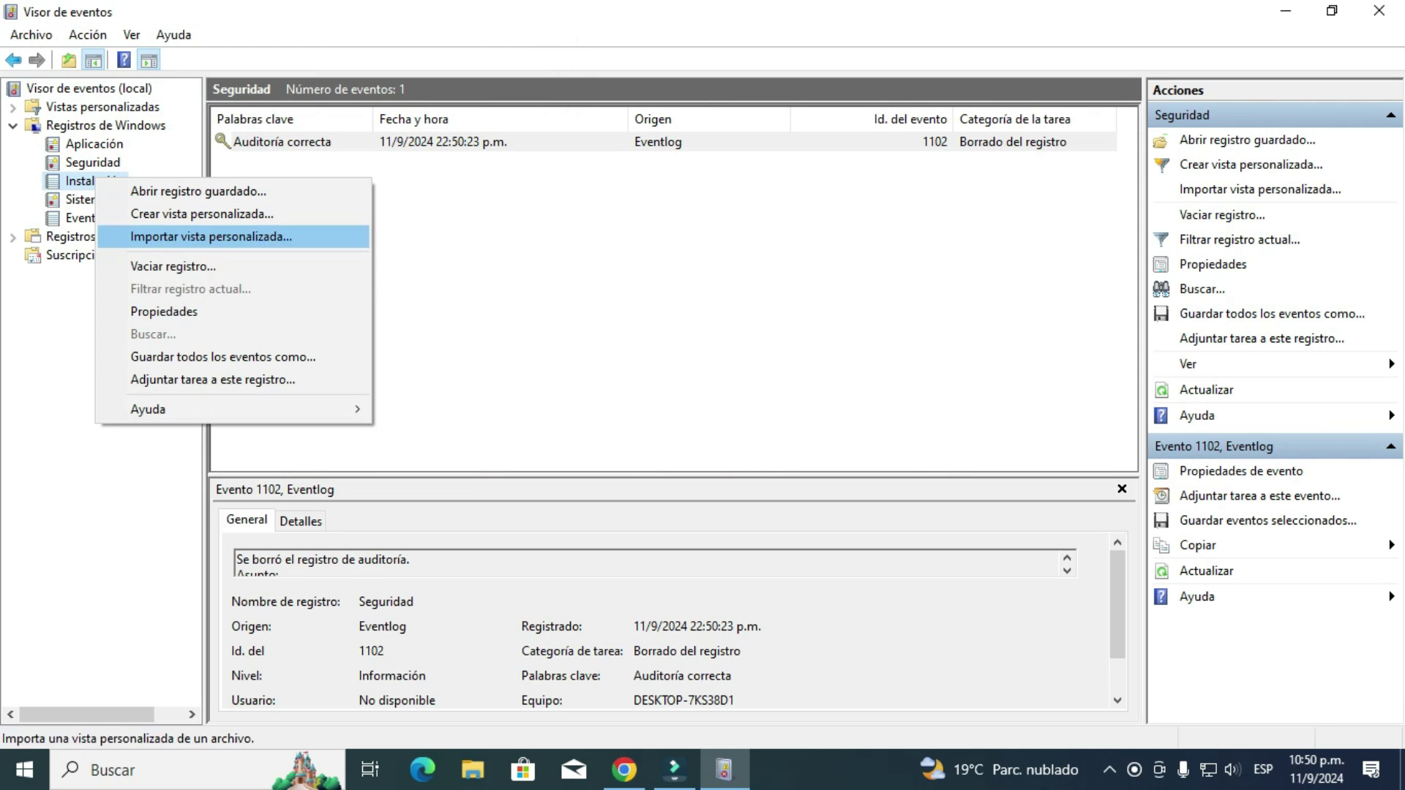
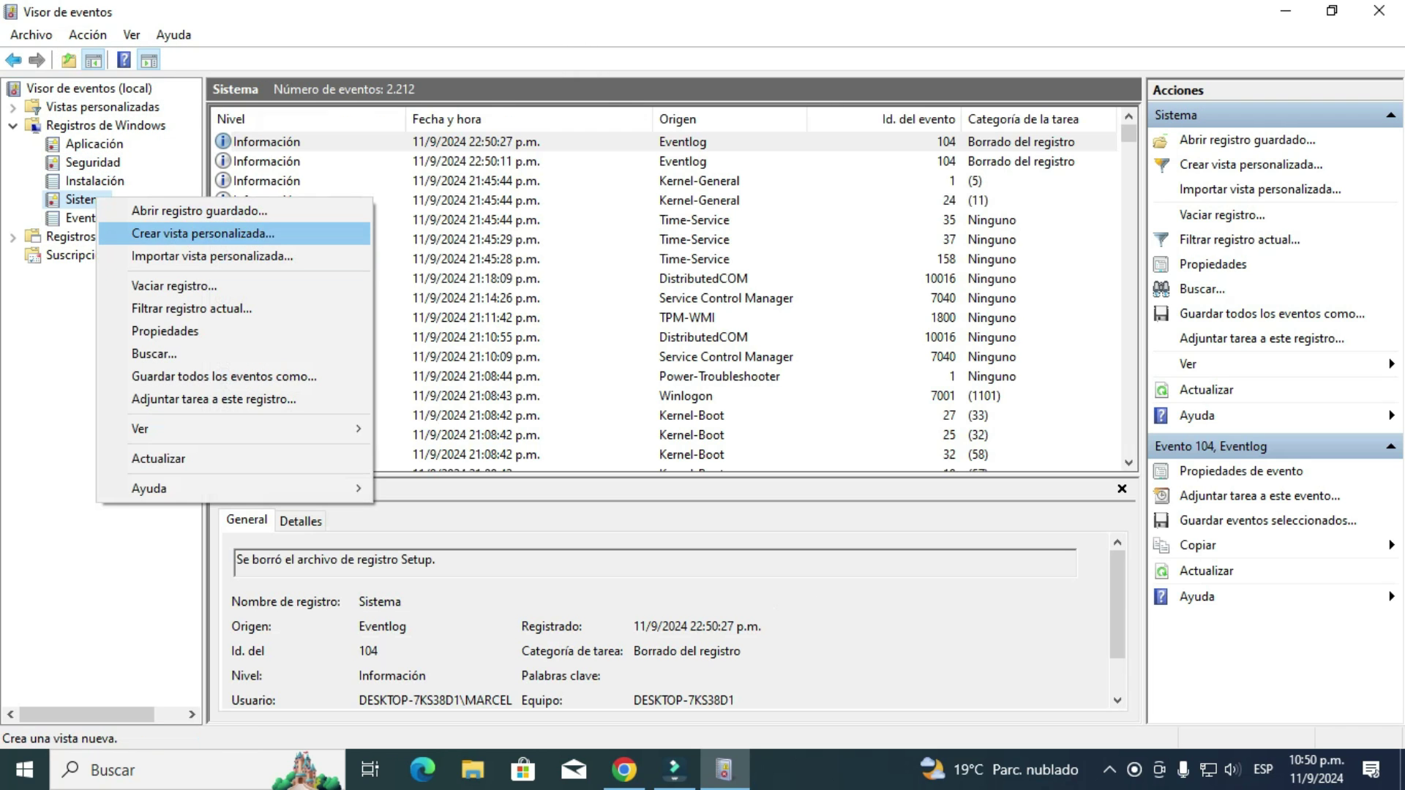
Clear the Sistema log without saving (leaving event 104), check Eventos reenviados shows 0, and close Event Viewer.
{"action": "key", "text": "Return"}
{"action": "key", "text": "Tab"}
{"action": "key", "text": "Return"}
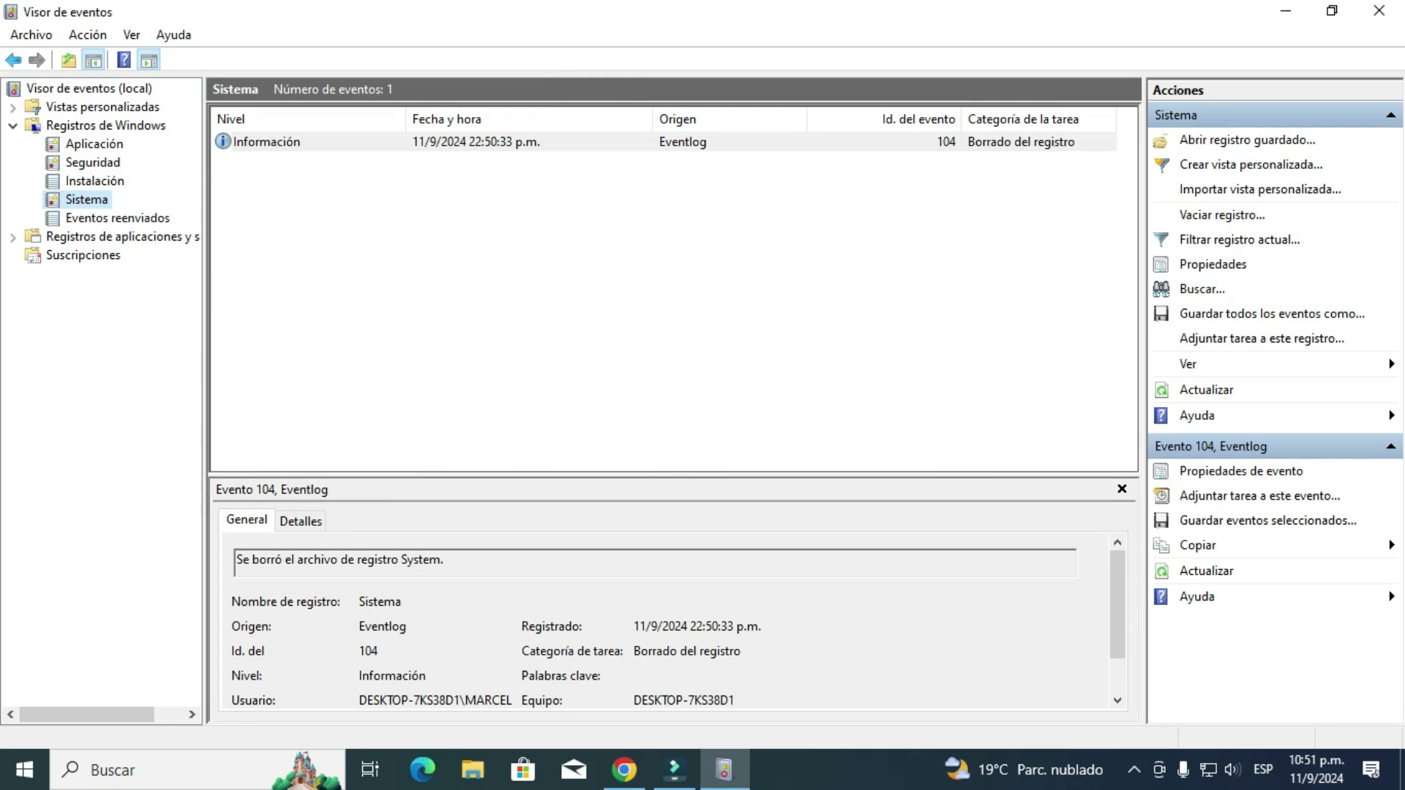
{"action": "left_click", "coordinate": [117, 218]}
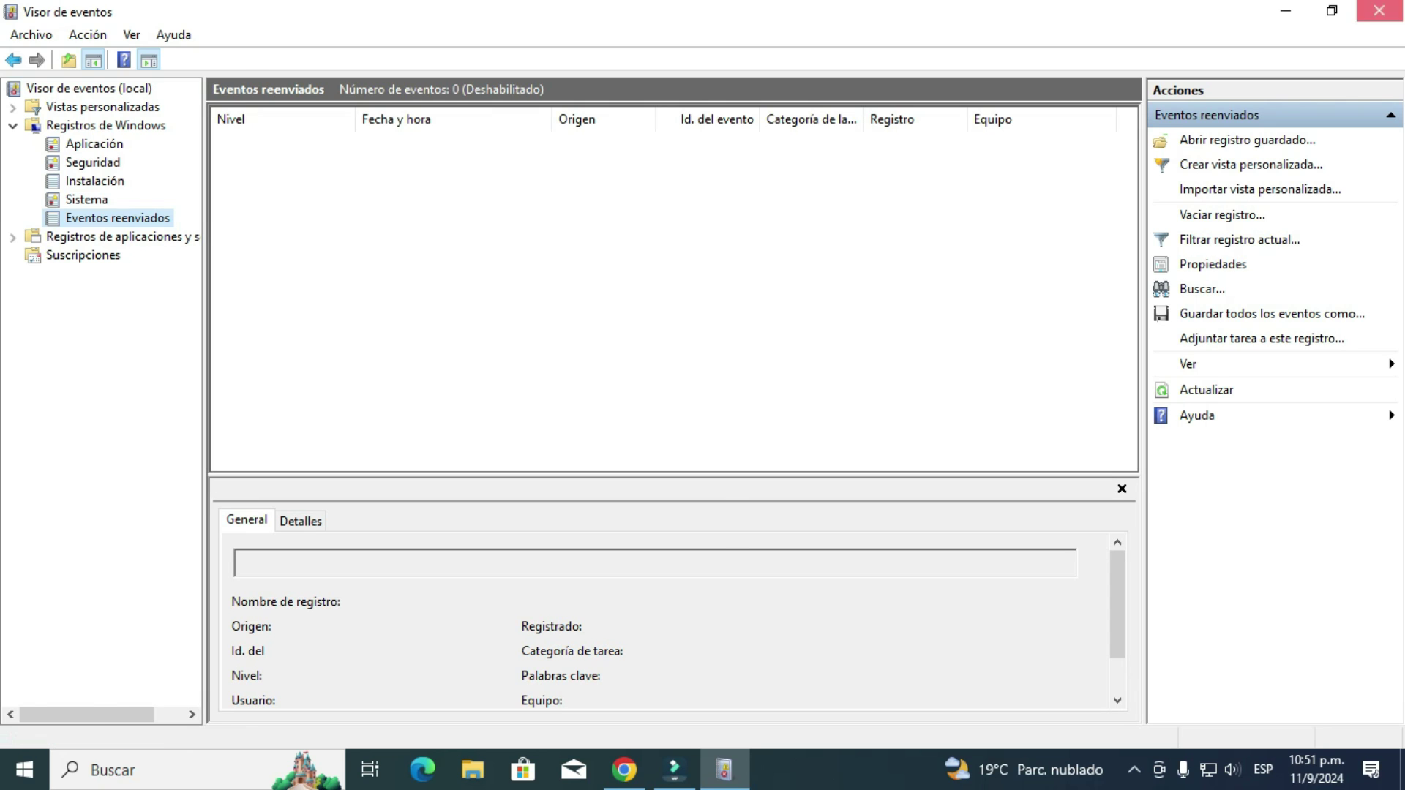
{"action": "left_click", "coordinate": [1379, 11]}
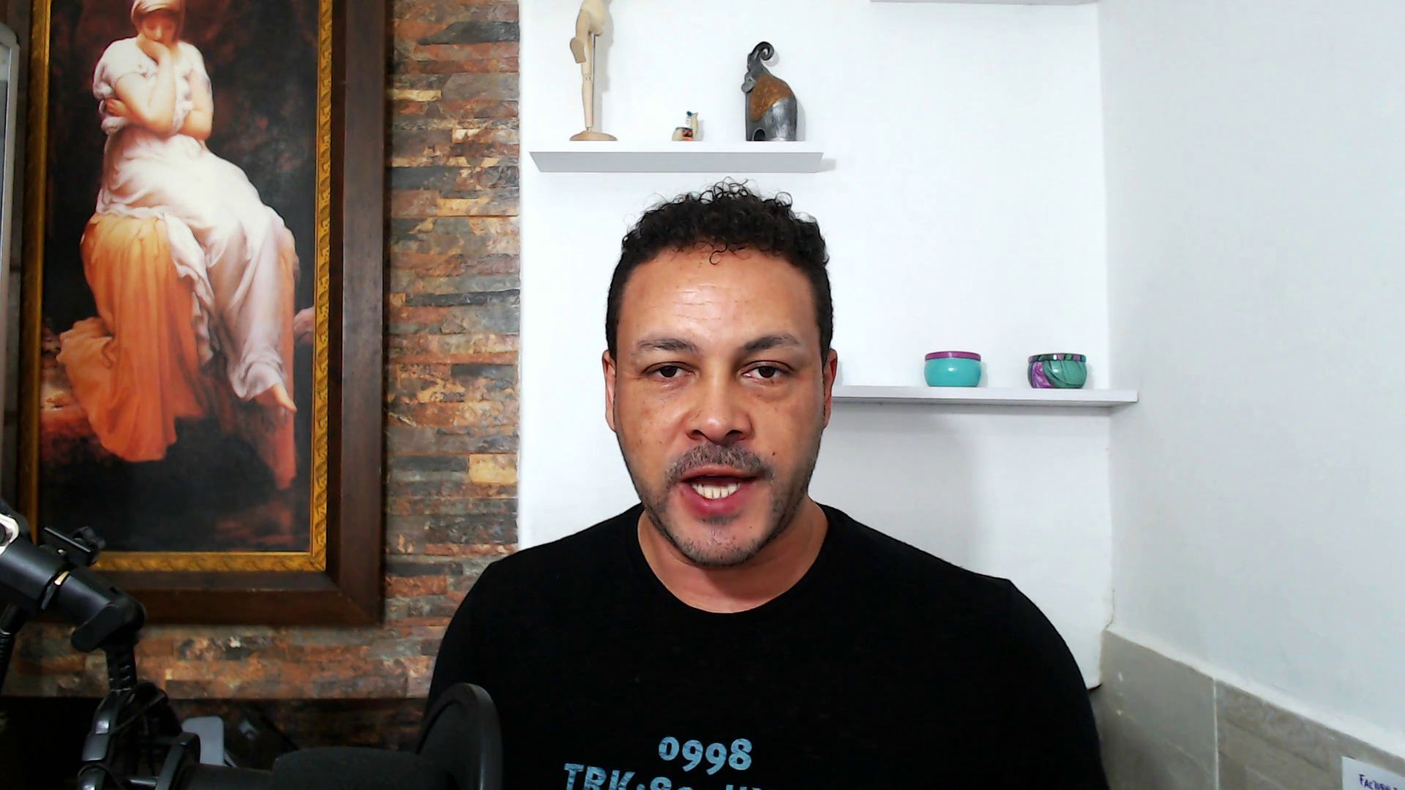
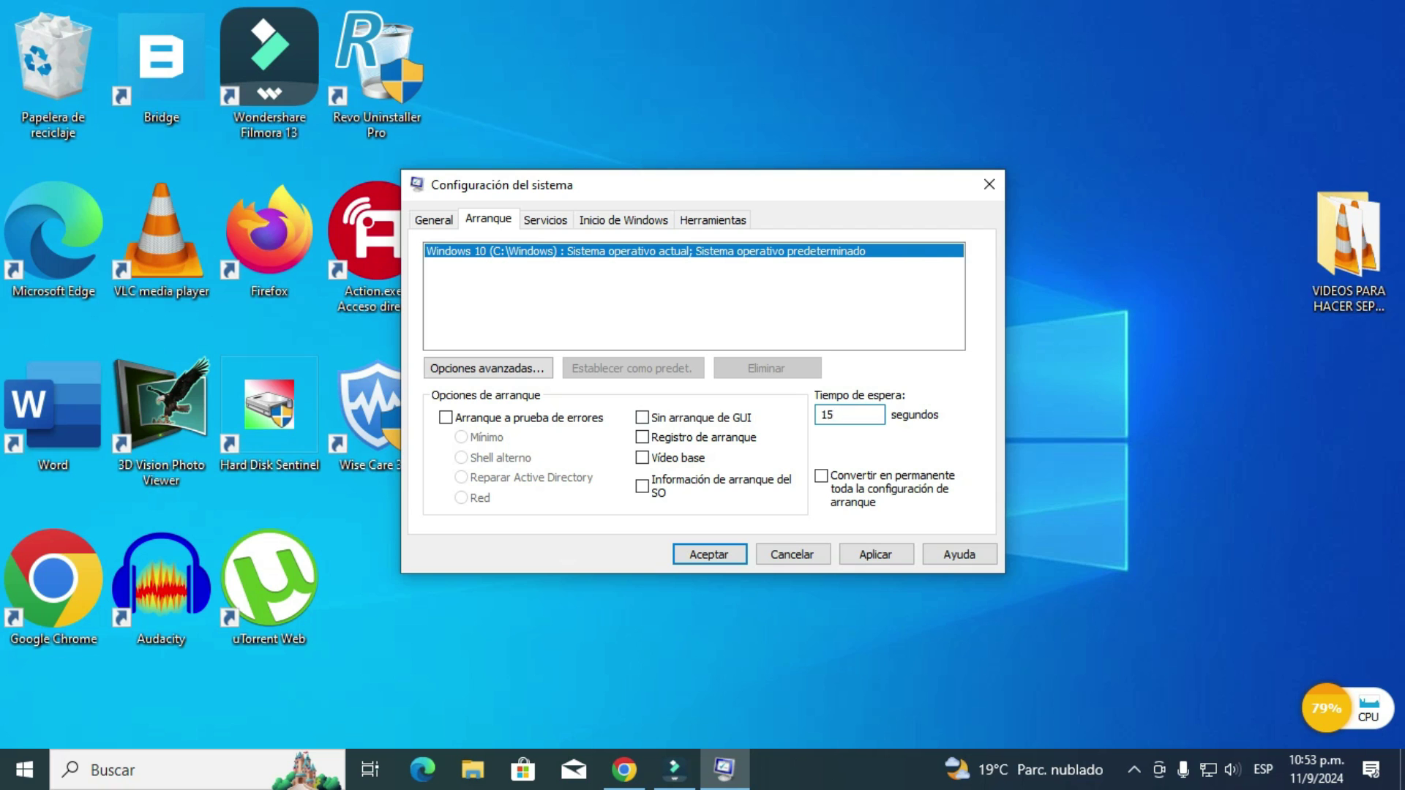
Open the advanced boot options for the Windows 10 entry in msconfig's Arranque tab.
{"action": "left_click", "coordinate": [488, 368]}
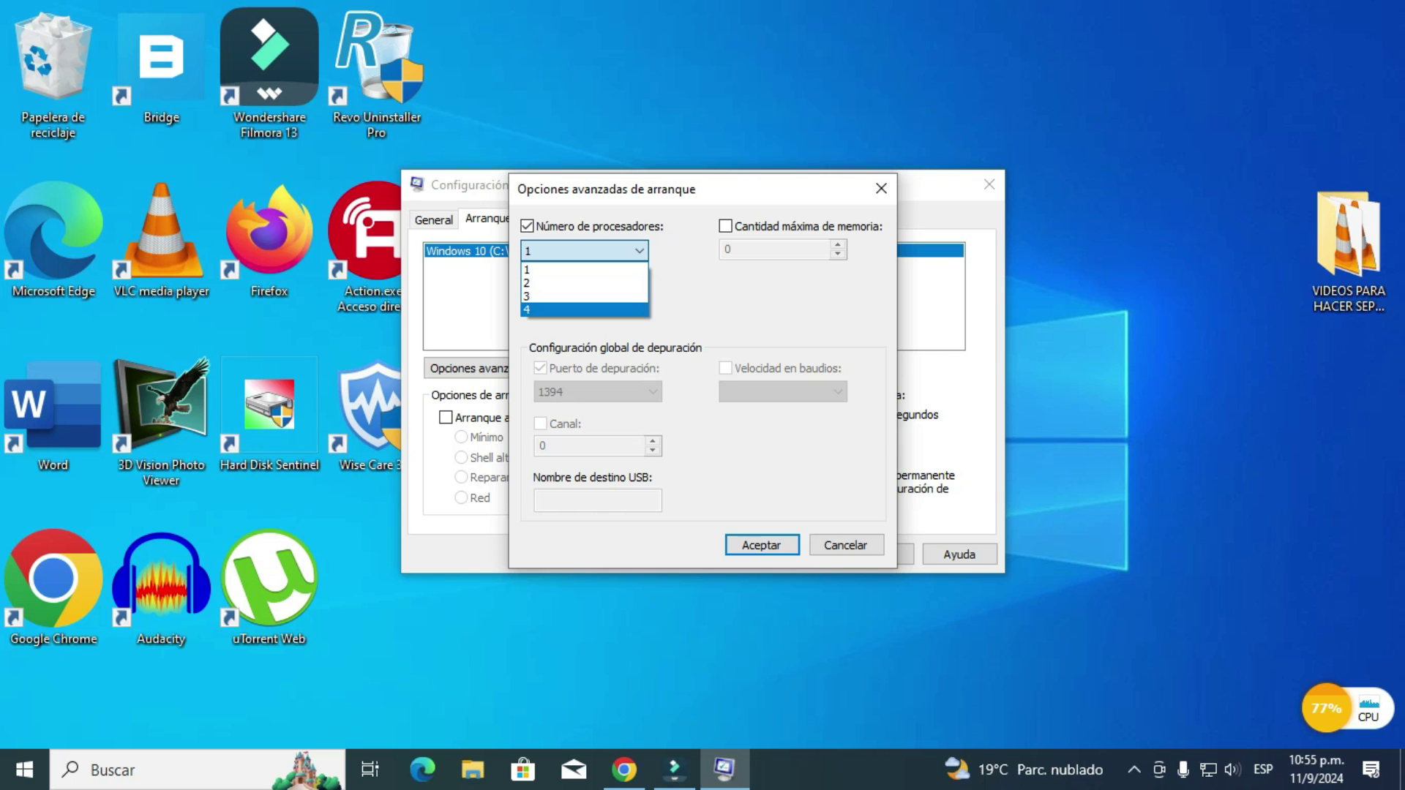
Set the boot to 4 processors with 8192 maximum memory, then move to Inicio de Windows.
{"action": "left_click", "coordinate": [527, 309]}
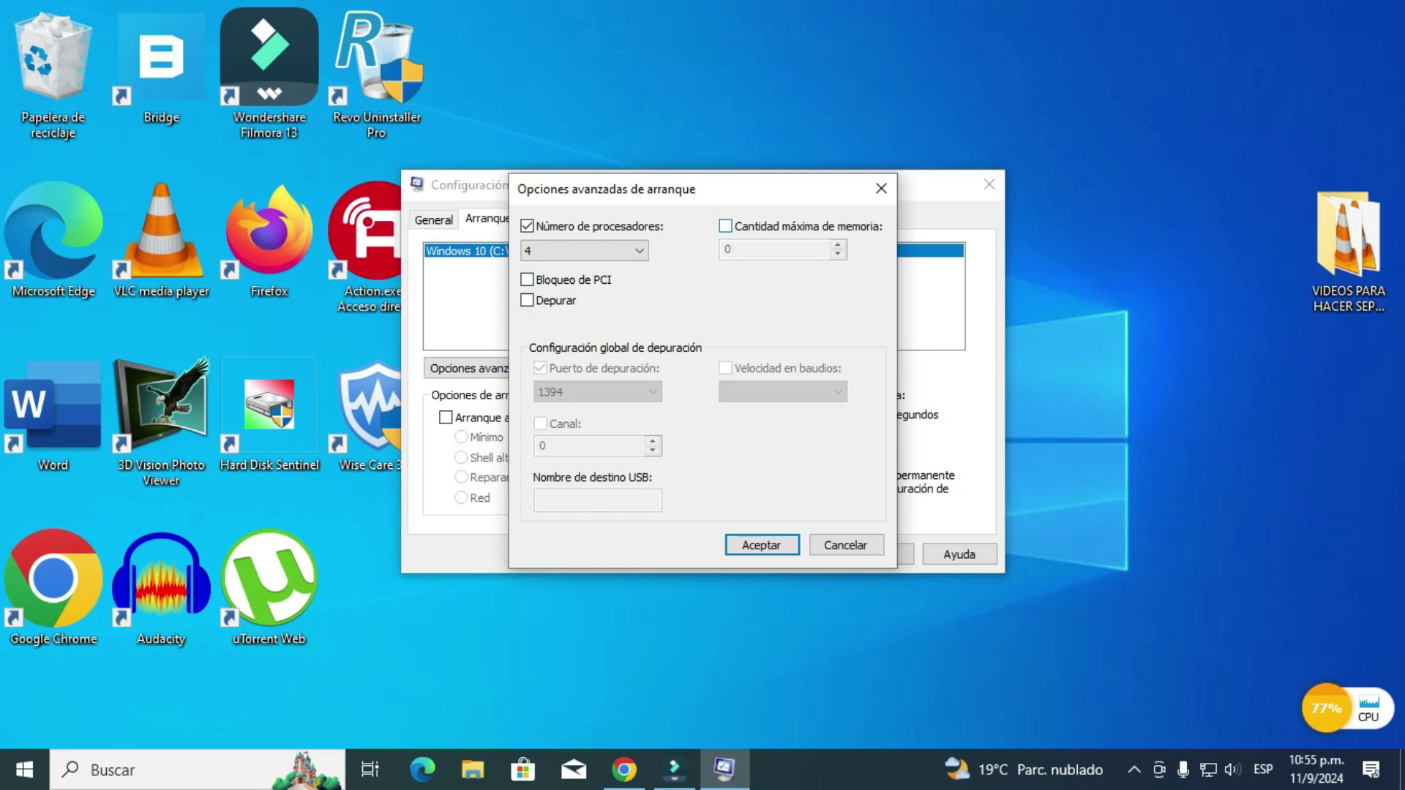
{"action": "left_click", "coordinate": [725, 226]}
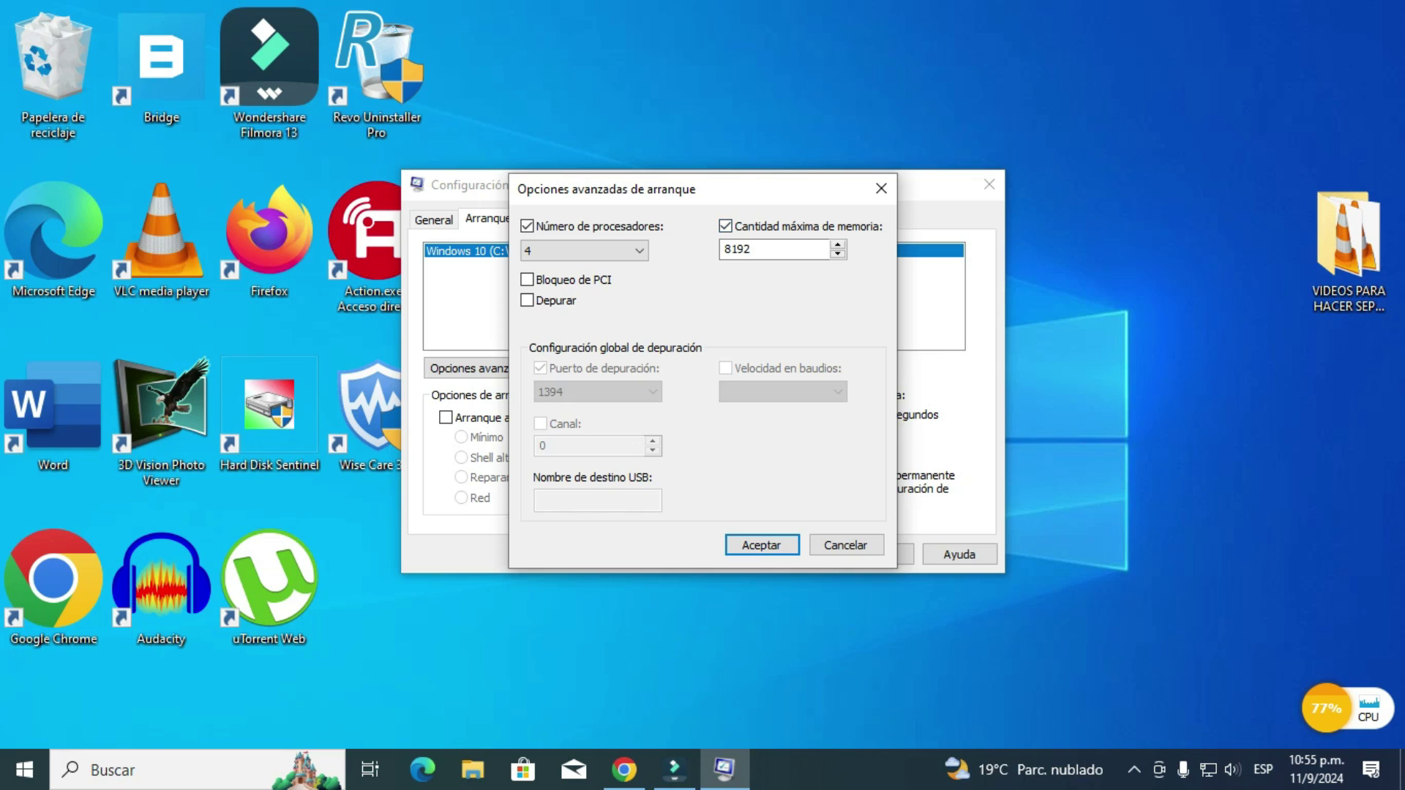
{"action": "key", "text": "Tab"}
{"action": "left_click", "coordinate": [761, 546]}
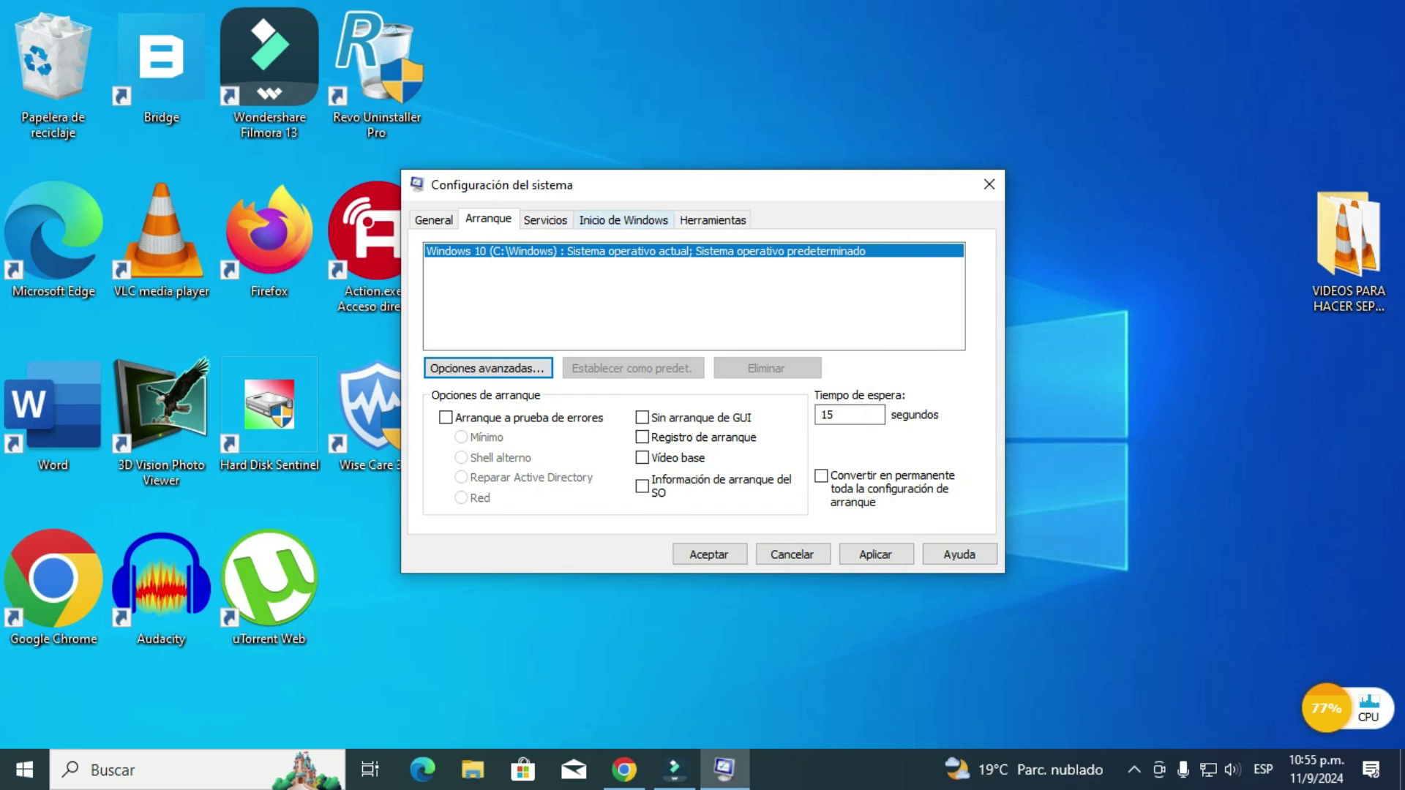
{"action": "left_click", "coordinate": [623, 220]}
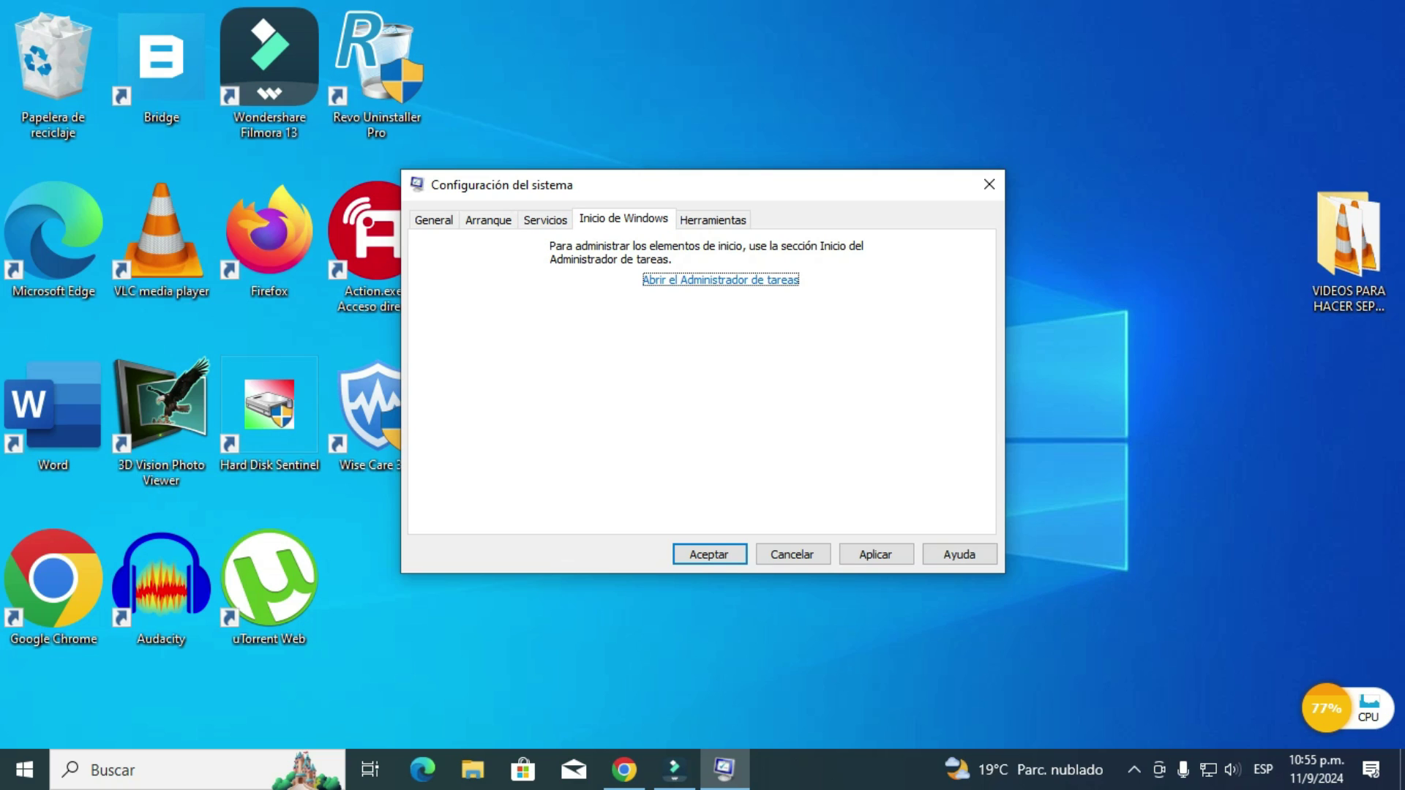
In Task Manager's startup list, disable Wondershare Studio and Microsoft OneDrive.
{"action": "key", "text": "Return"}
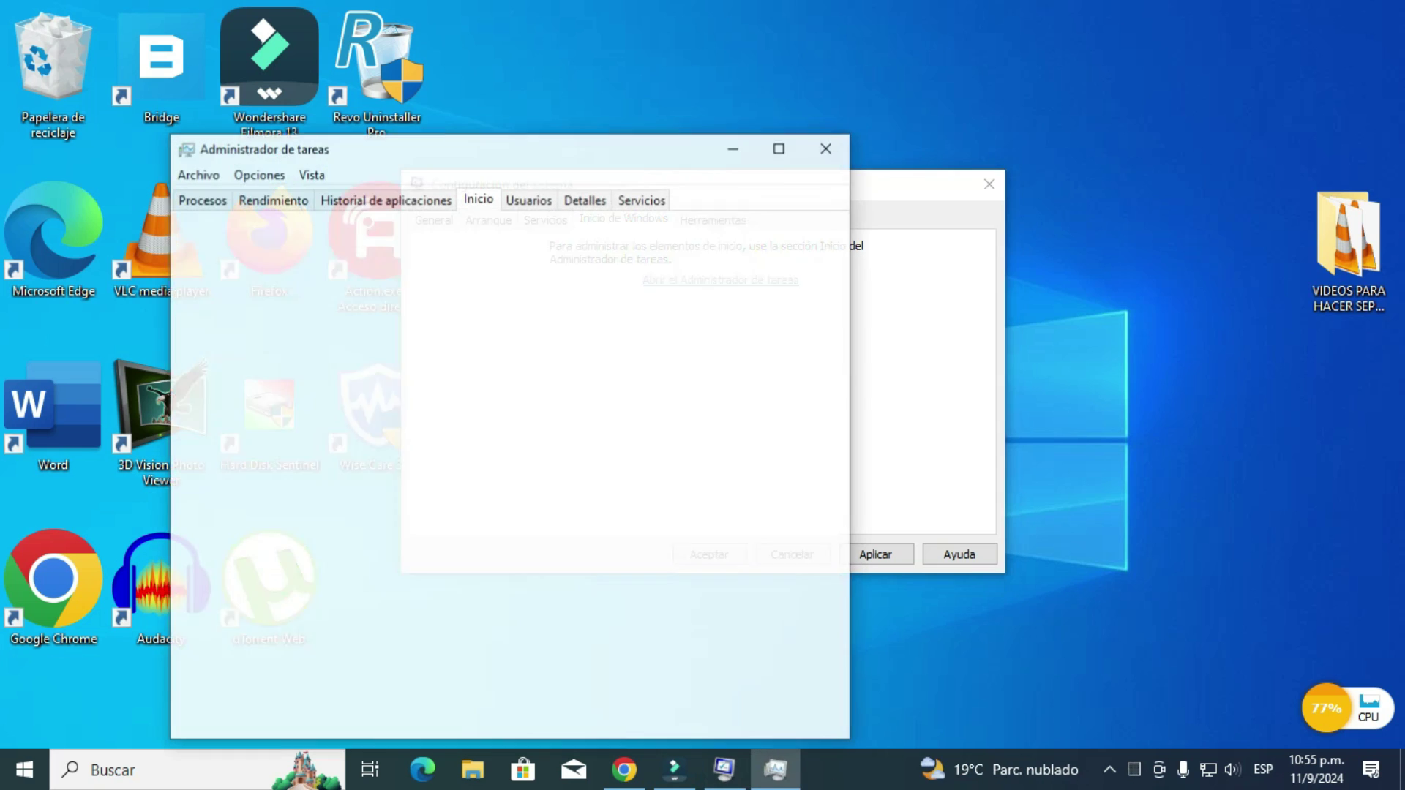
{"action": "left_click_drag", "start_coordinate": [500, 148], "coordinate": [712, 55]}
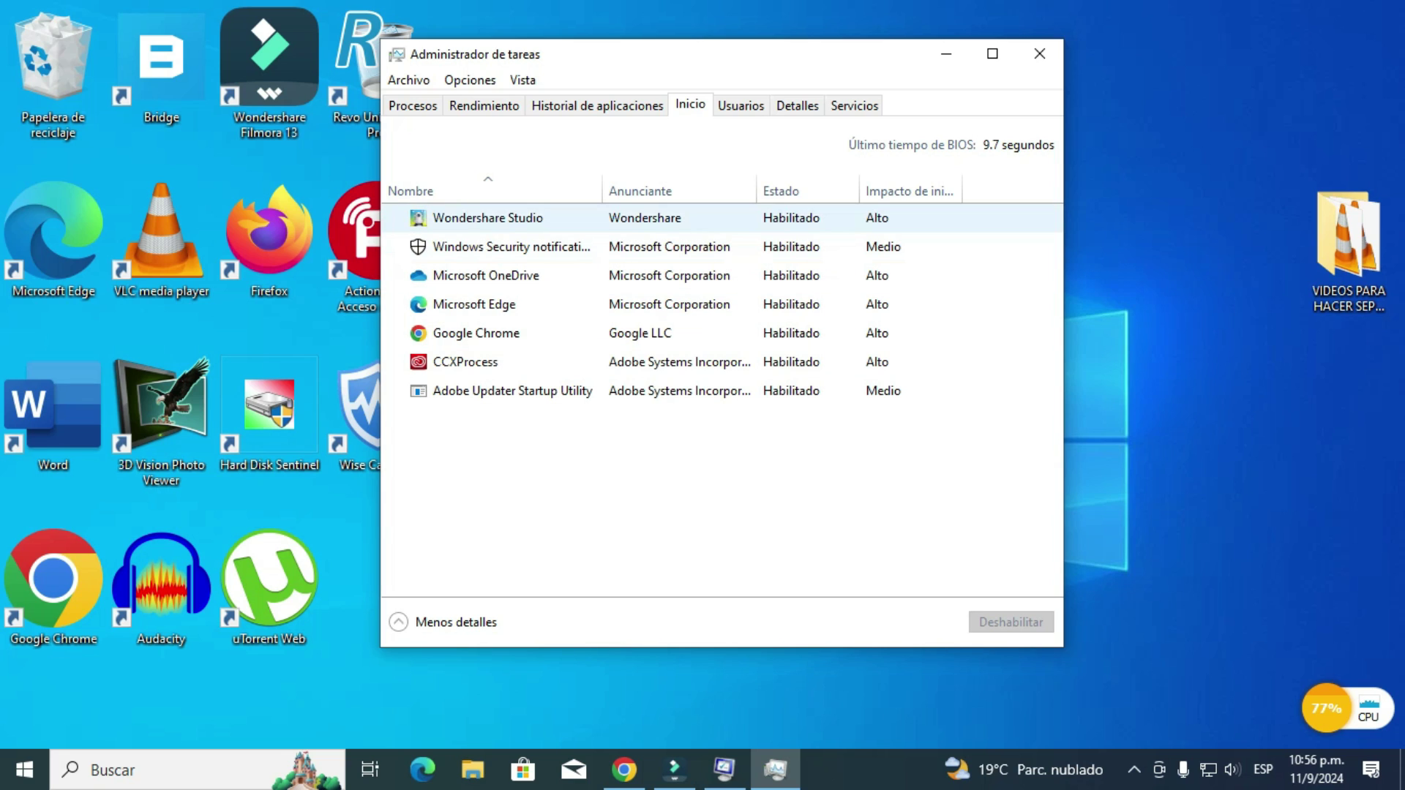
{"action": "left_click", "coordinate": [488, 218]}
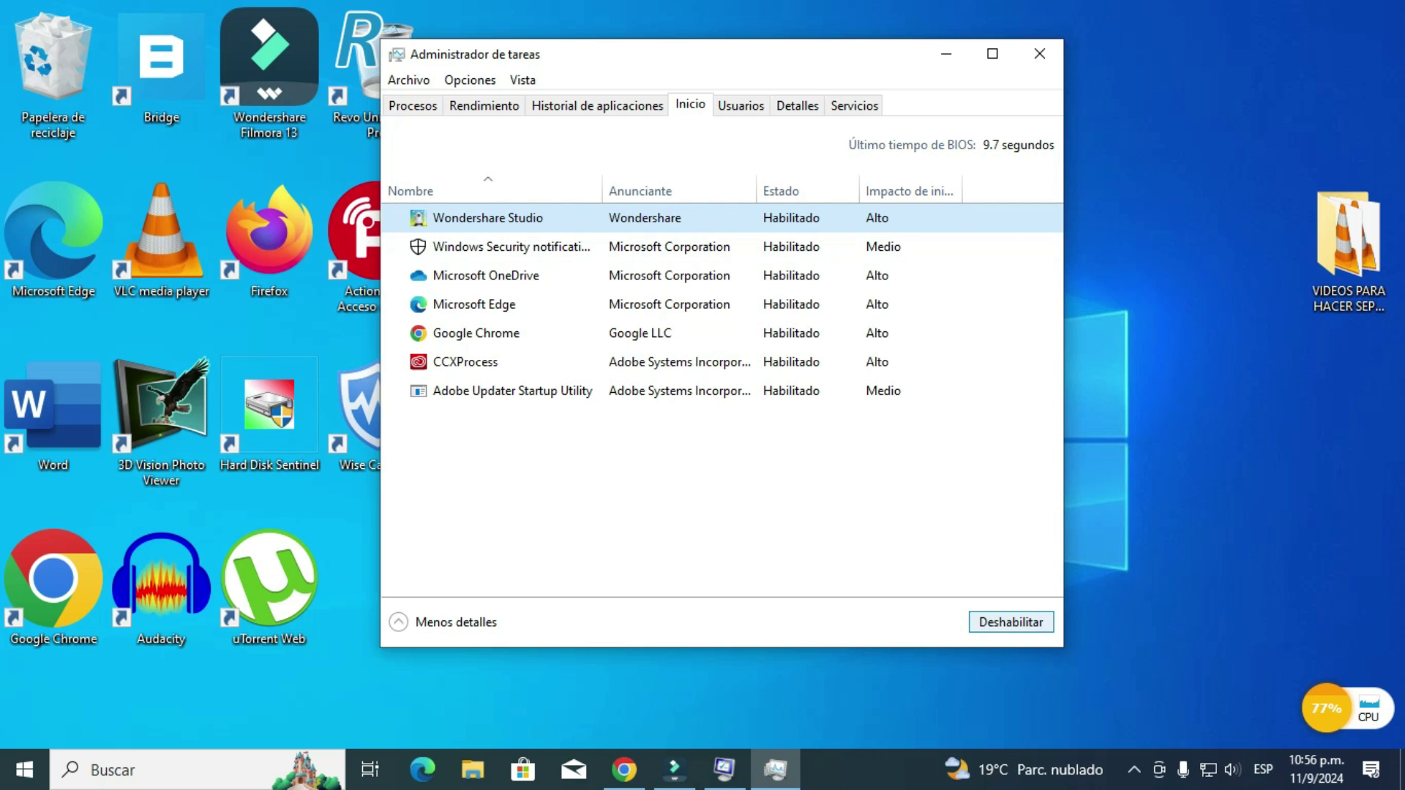
{"action": "left_click", "coordinate": [1011, 622]}
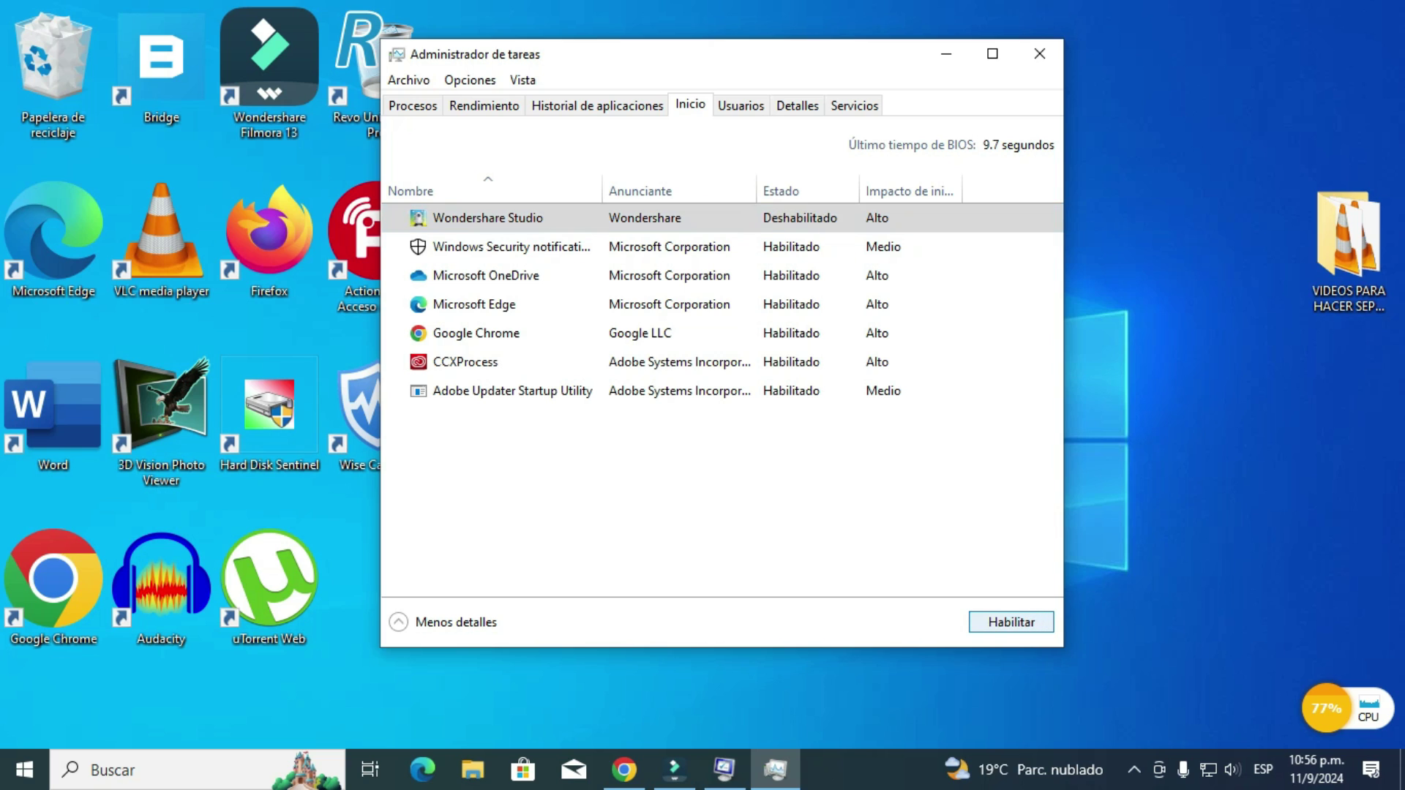
{"action": "left_click", "coordinate": [722, 247]}
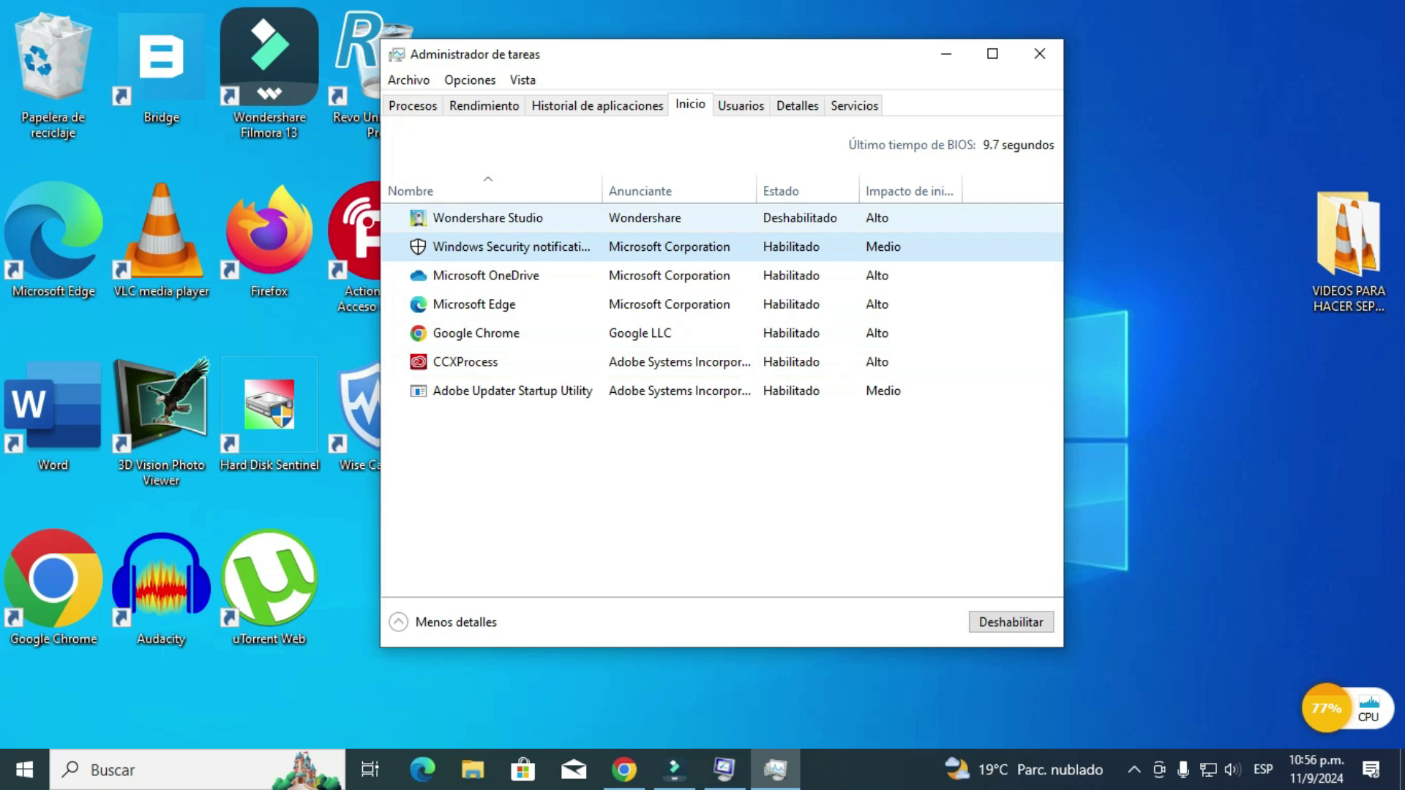
{"action": "left_click_drag", "start_coordinate": [603, 188], "coordinate": [648, 189]}
{"action": "left_click", "coordinate": [527, 247]}
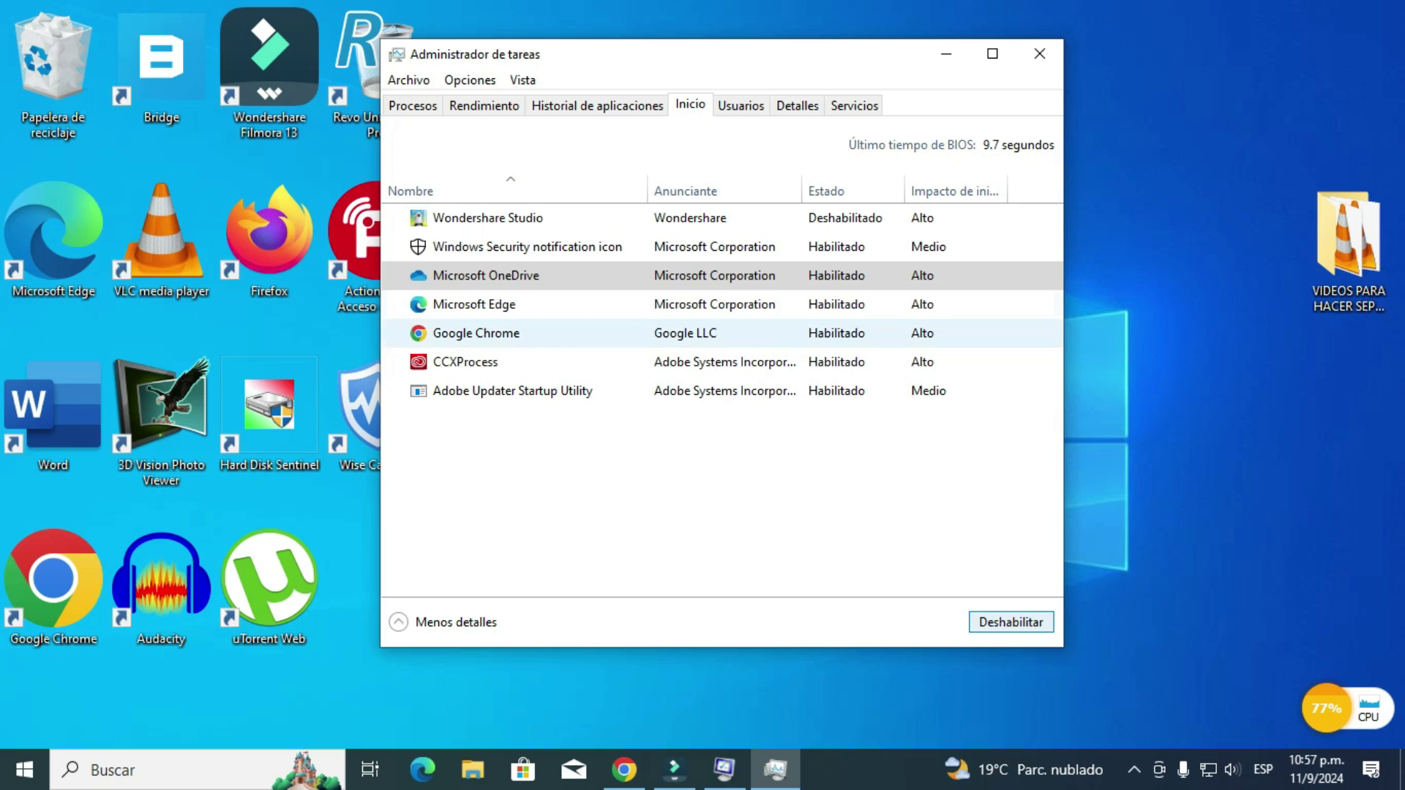
{"action": "left_click", "coordinate": [1011, 622]}
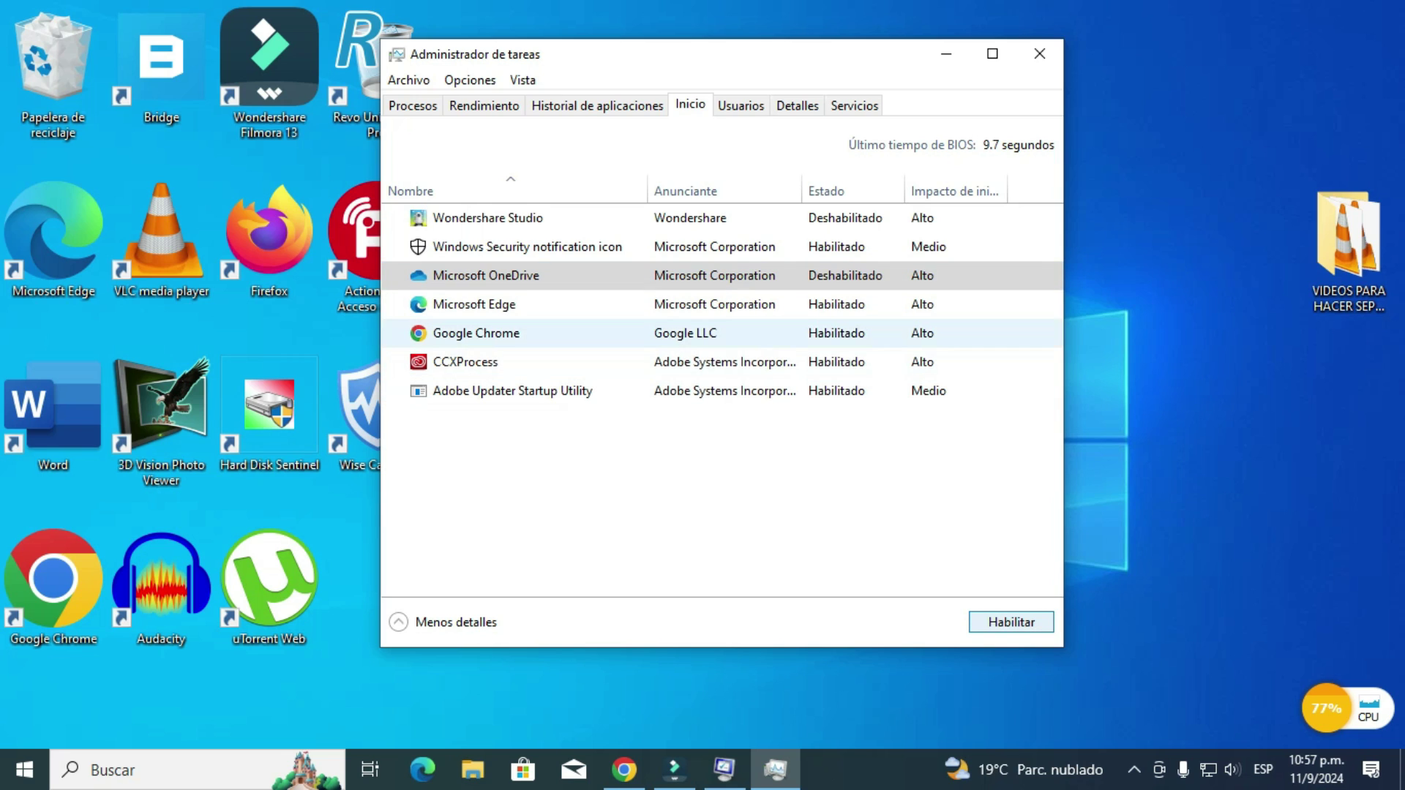
Disable Microsoft Edge, Google Chrome, CCXProcess and Adobe Updater Startup Utility at startup.
{"action": "left_click", "coordinate": [483, 305]}
{"action": "left_click", "coordinate": [1011, 622]}
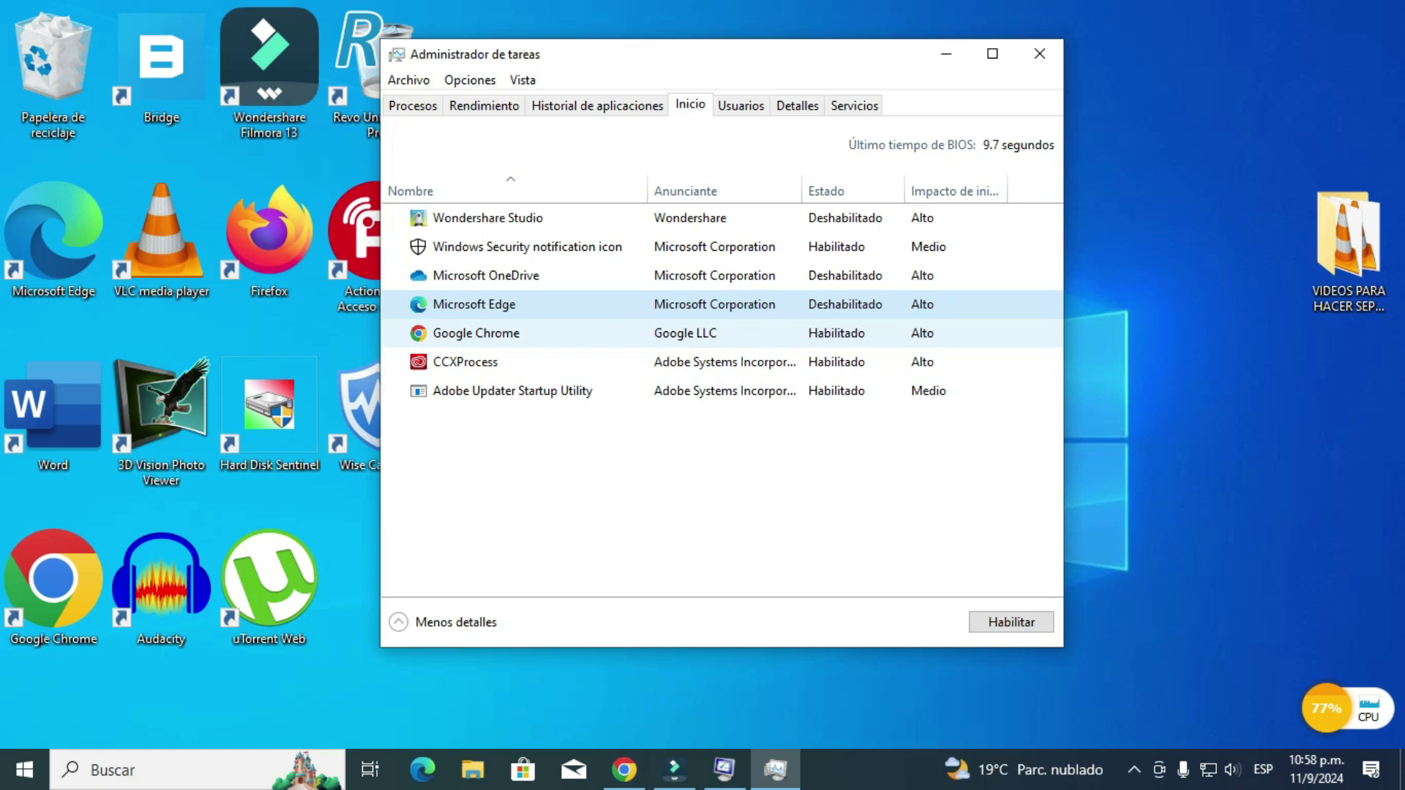
{"action": "left_click", "coordinate": [476, 333]}
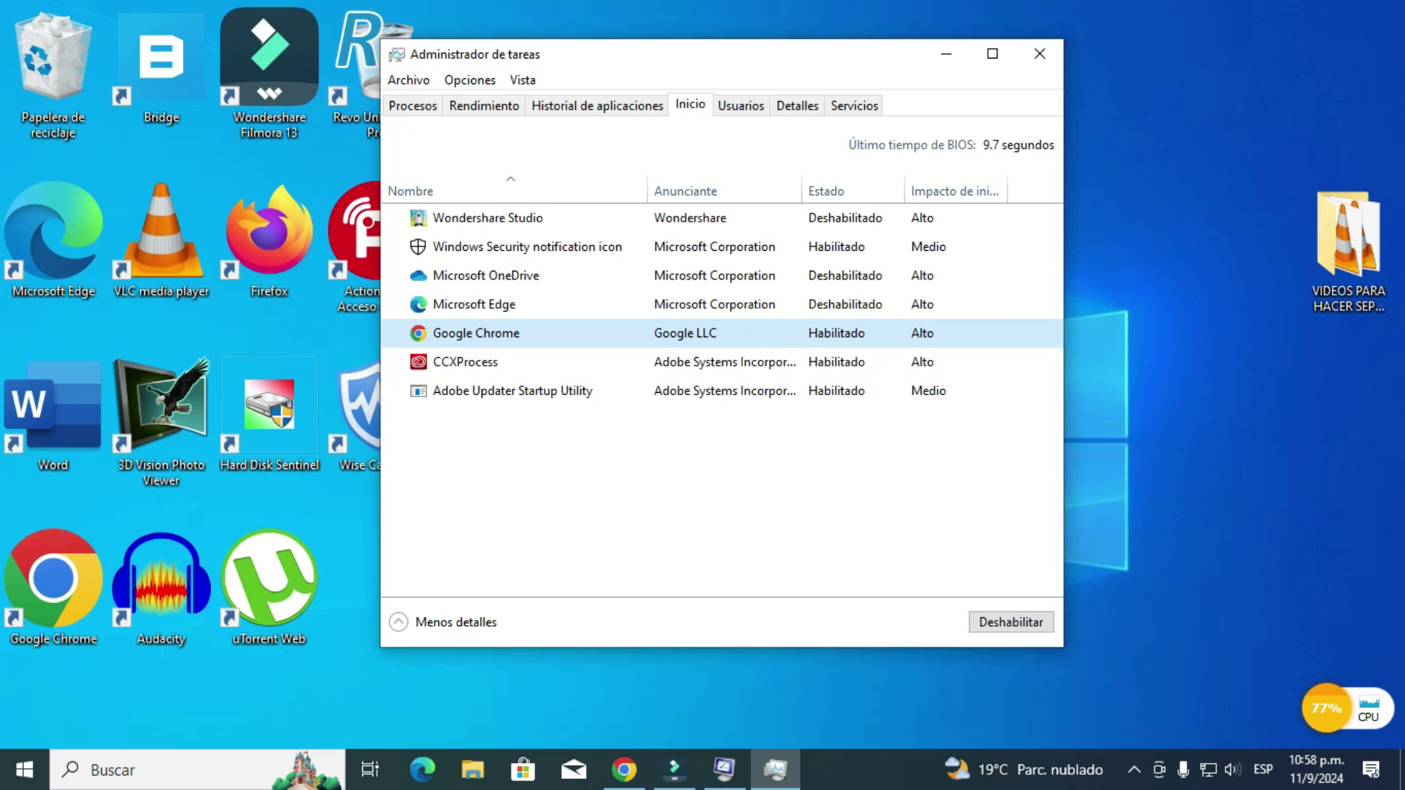
{"action": "left_click", "coordinate": [1010, 622]}
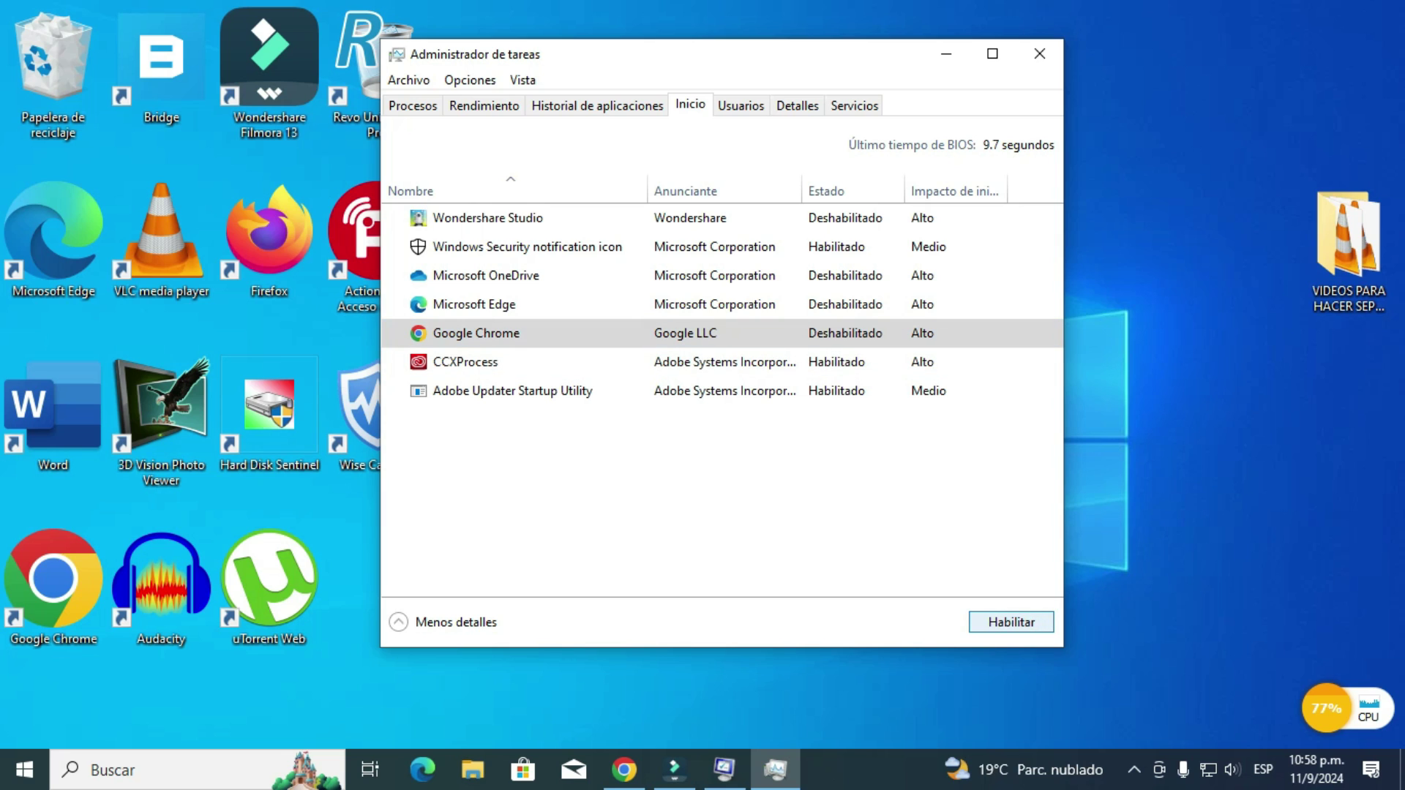
{"action": "left_click", "coordinate": [465, 362]}
{"action": "left_click", "coordinate": [1010, 622]}
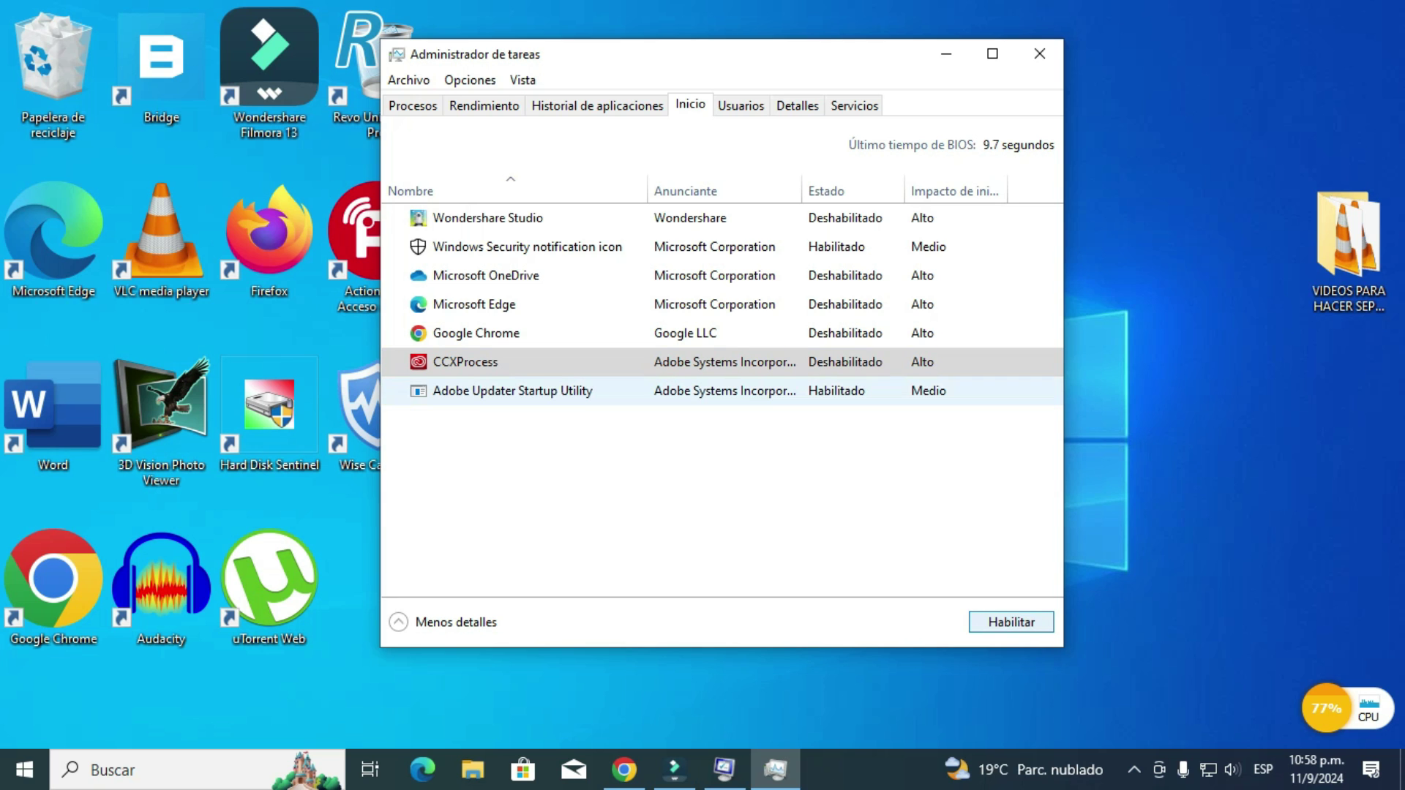
{"action": "left_click", "coordinate": [513, 391]}
{"action": "left_click", "coordinate": [1010, 622]}
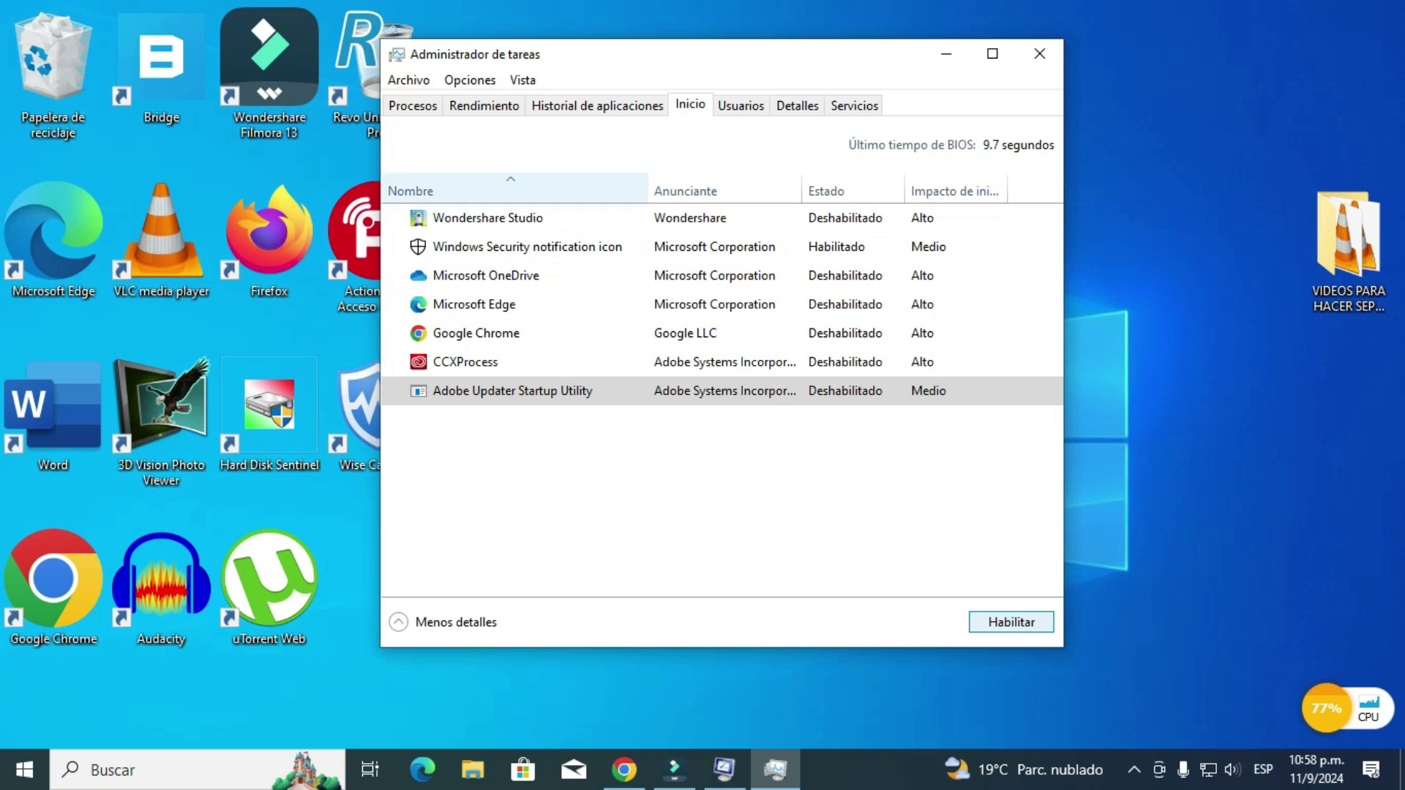
Close Task Manager, apply the msconfig changes and exit without restarting.
{"action": "left_click", "coordinate": [1039, 53]}
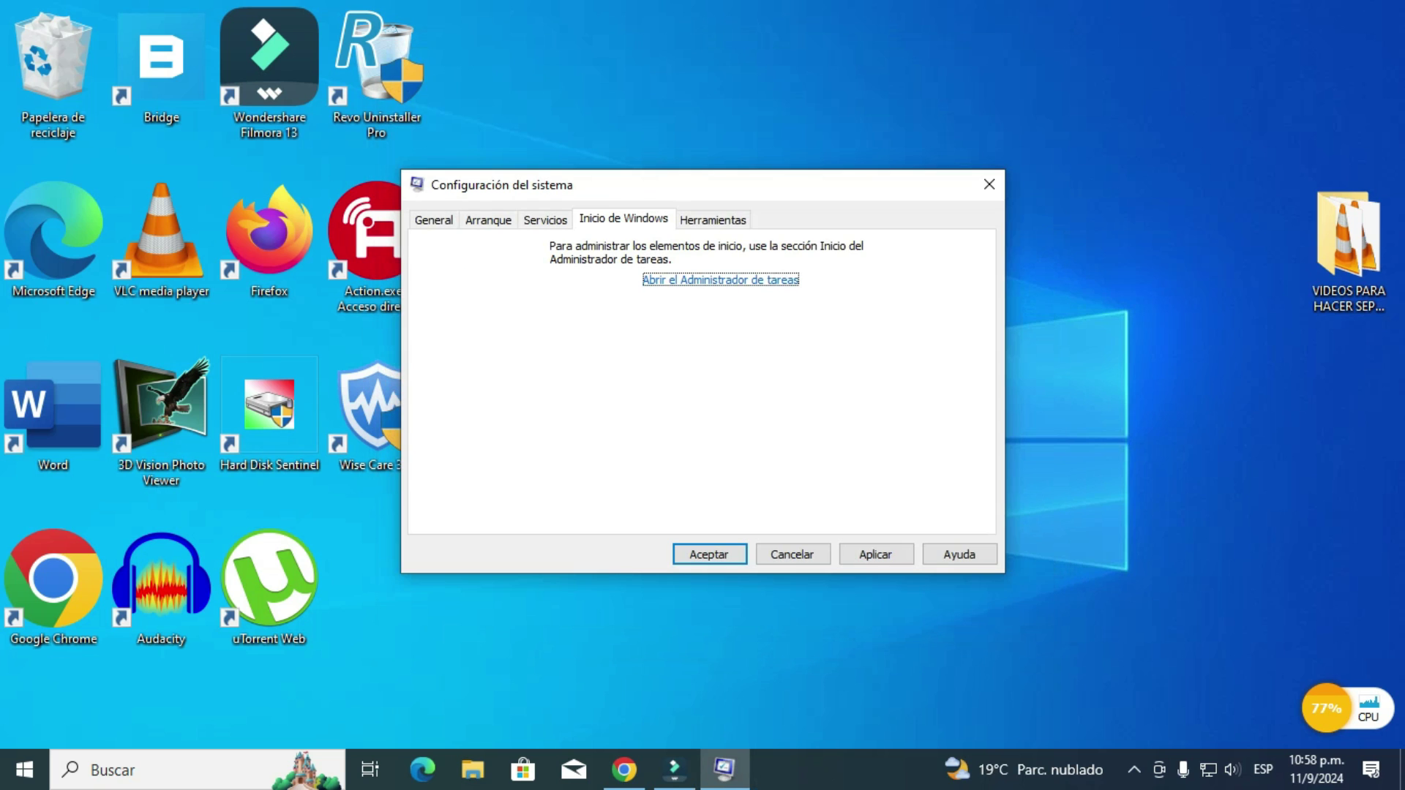
{"action": "left_click", "coordinate": [876, 554]}
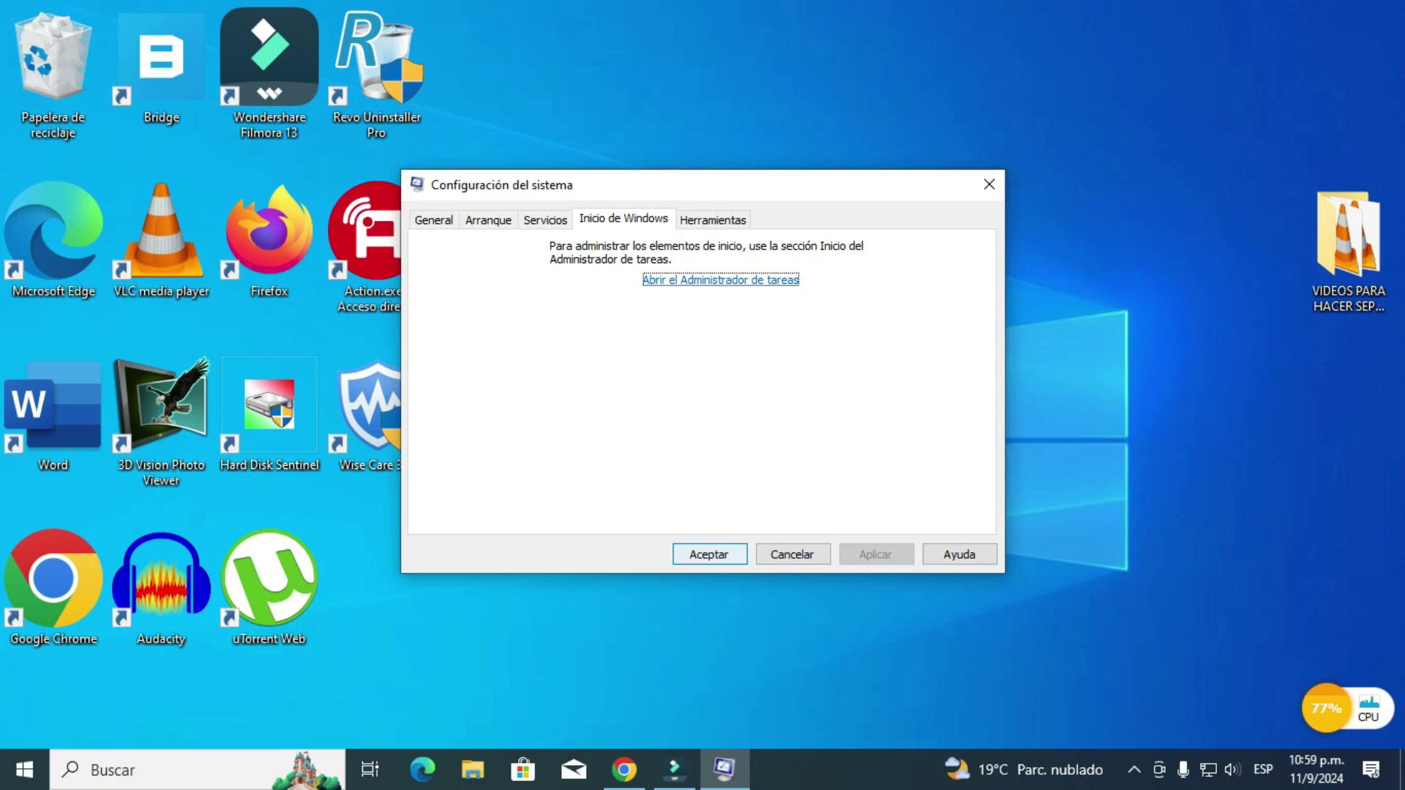
{"action": "key", "text": "Return"}
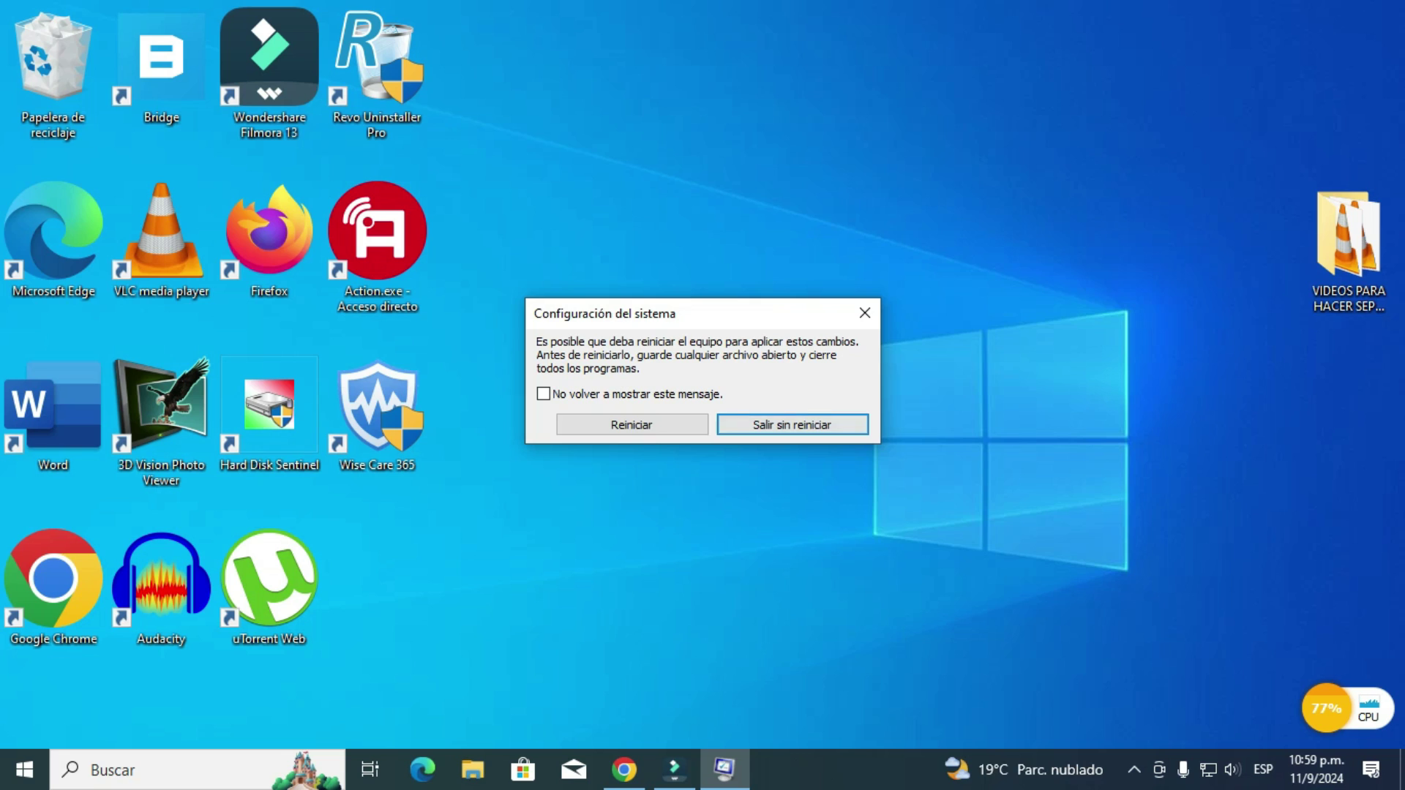
{"action": "key", "text": "Return"}
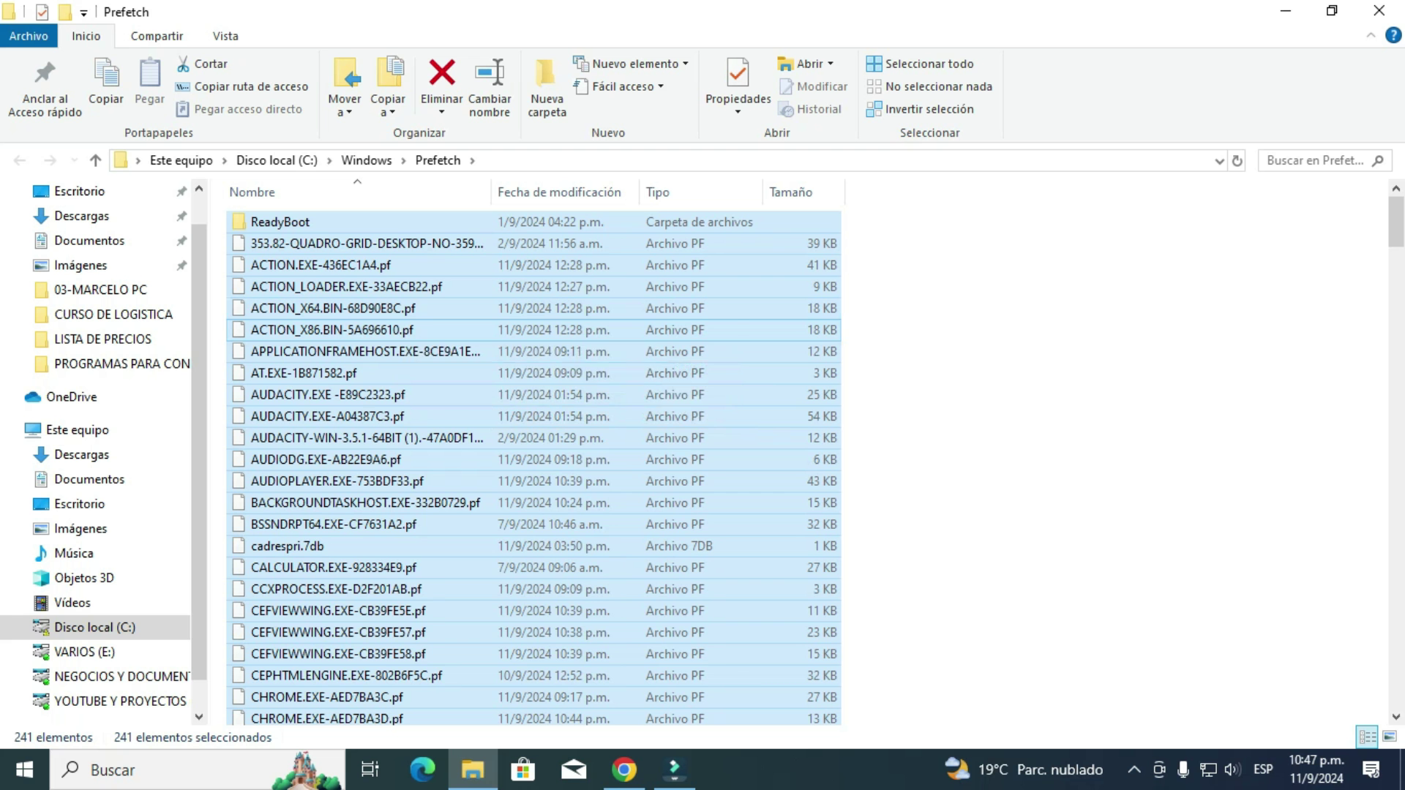
{"action": "right_click", "coordinate": [401, 327]}
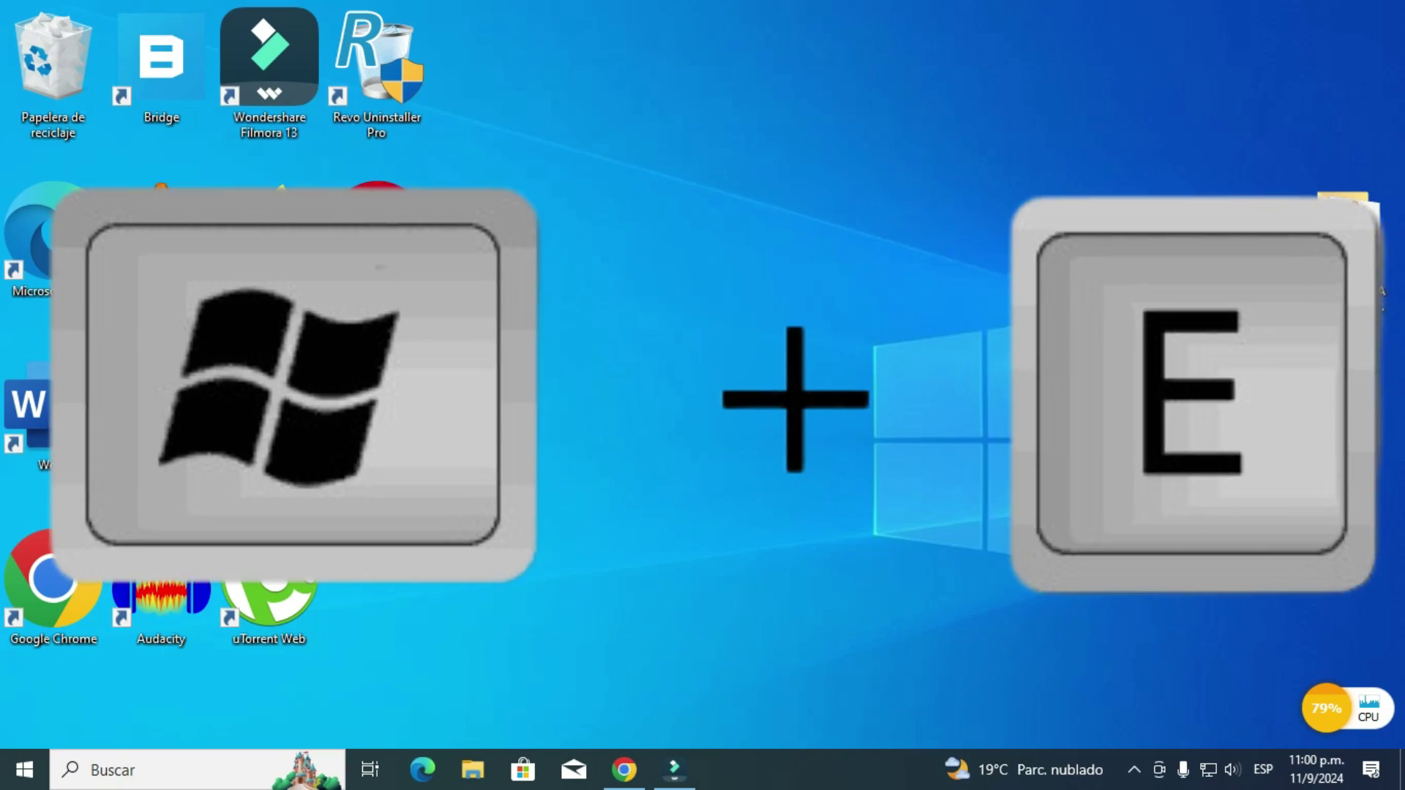
{"action": "key", "text": "super+e"}
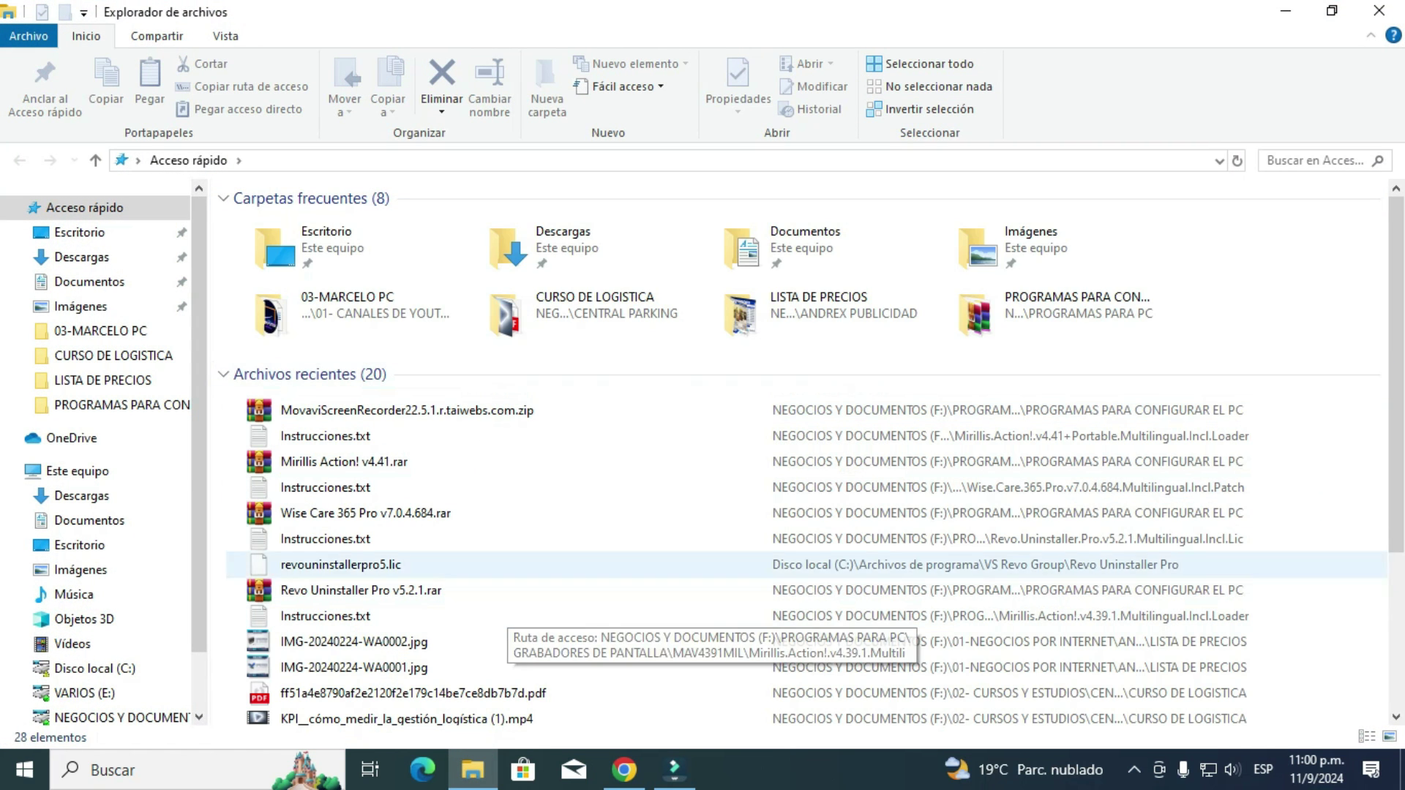
Show Disco local (C:) properties from Este equipo: 76,3 GB used, 146 GB free of 222 GB.
{"action": "left_click", "coordinate": [77, 471]}
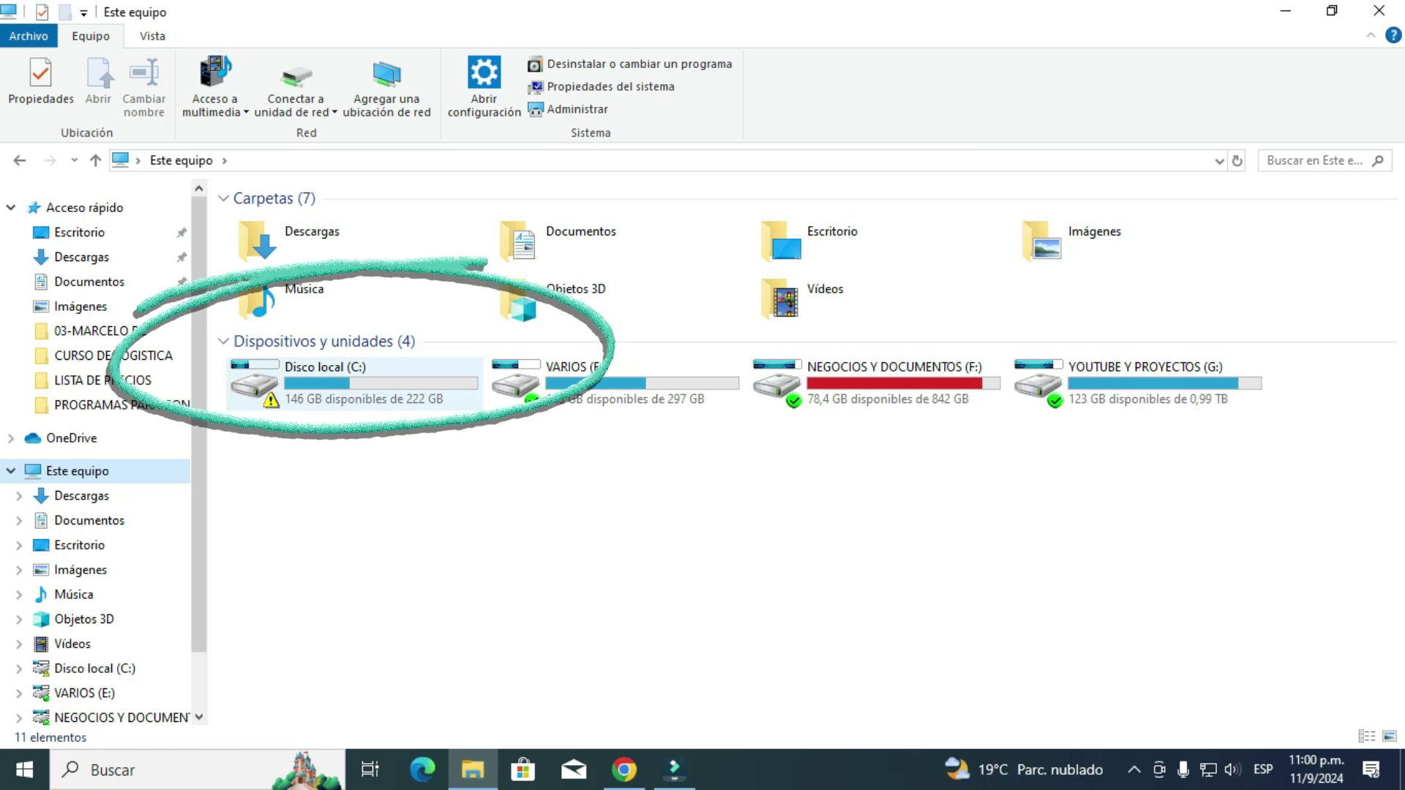
{"action": "left_click", "coordinate": [355, 382]}
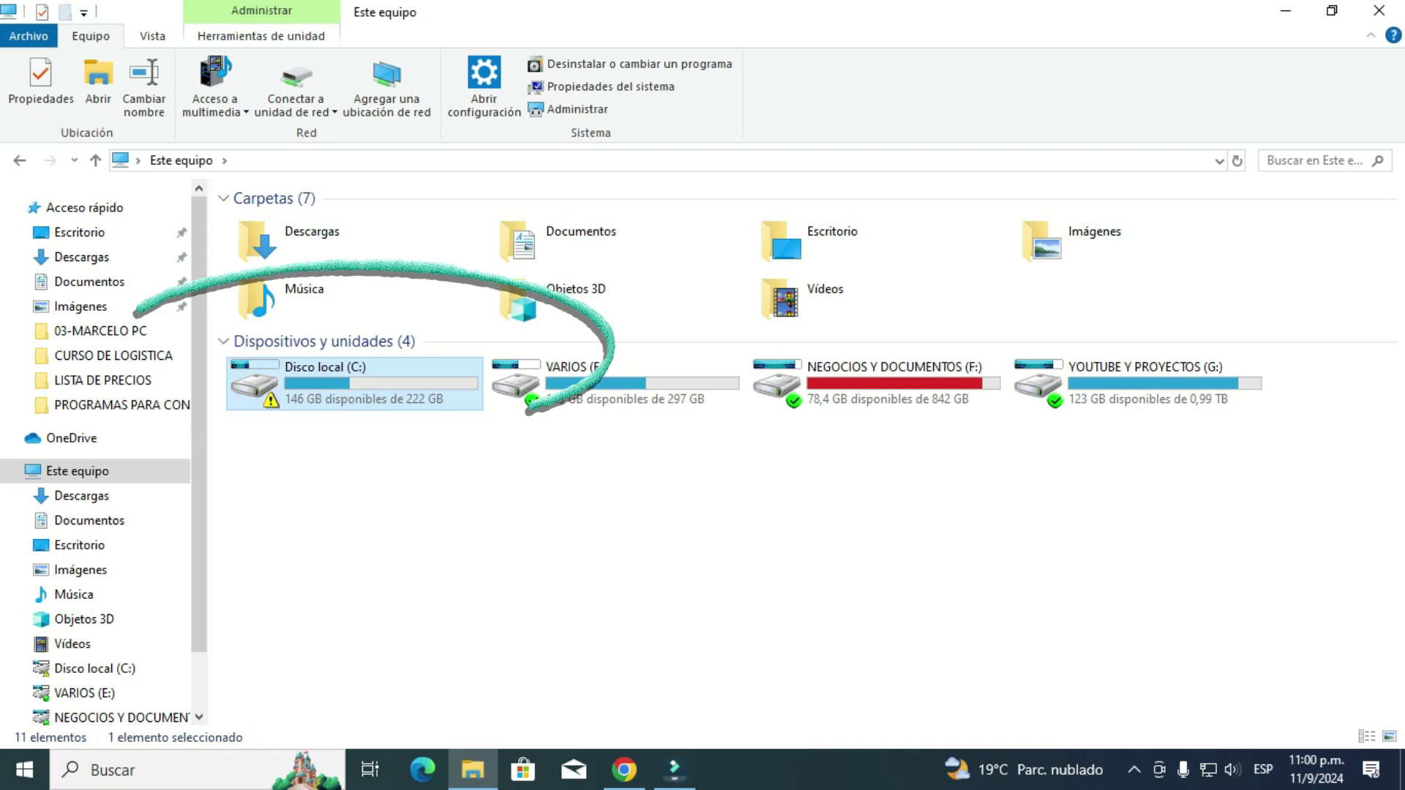
{"action": "right_click", "coordinate": [325, 381]}
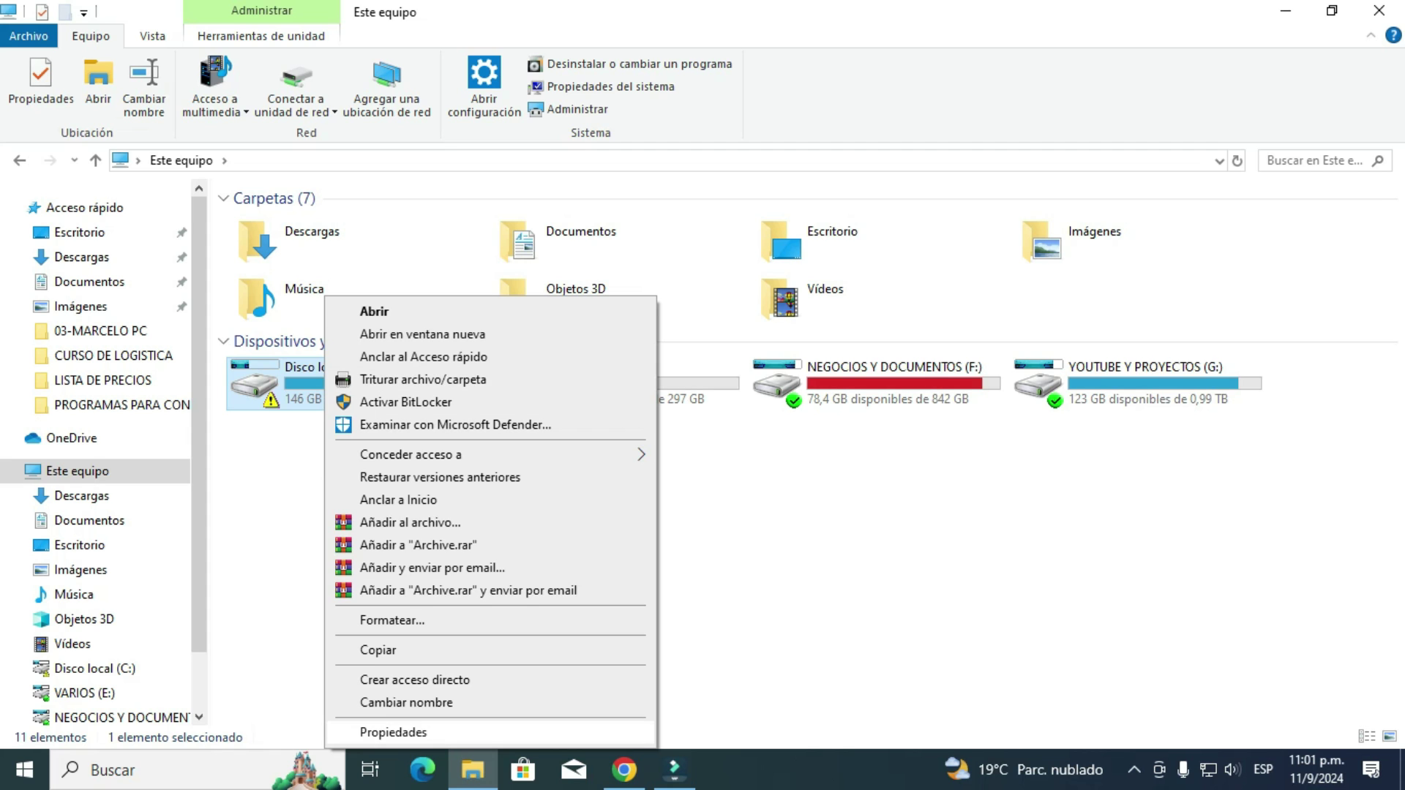
{"action": "left_click", "coordinate": [392, 732]}
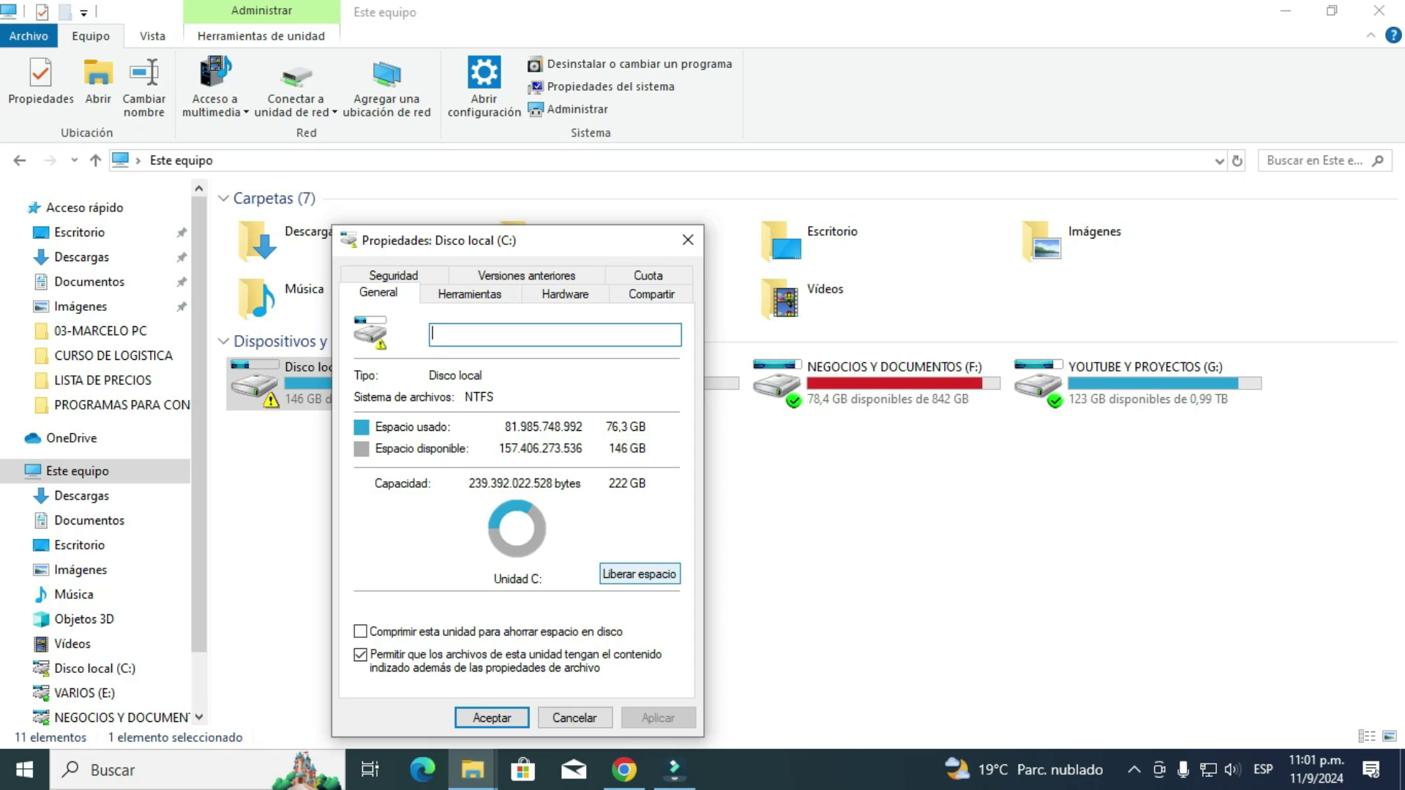
{"action": "left_click", "coordinate": [639, 575]}
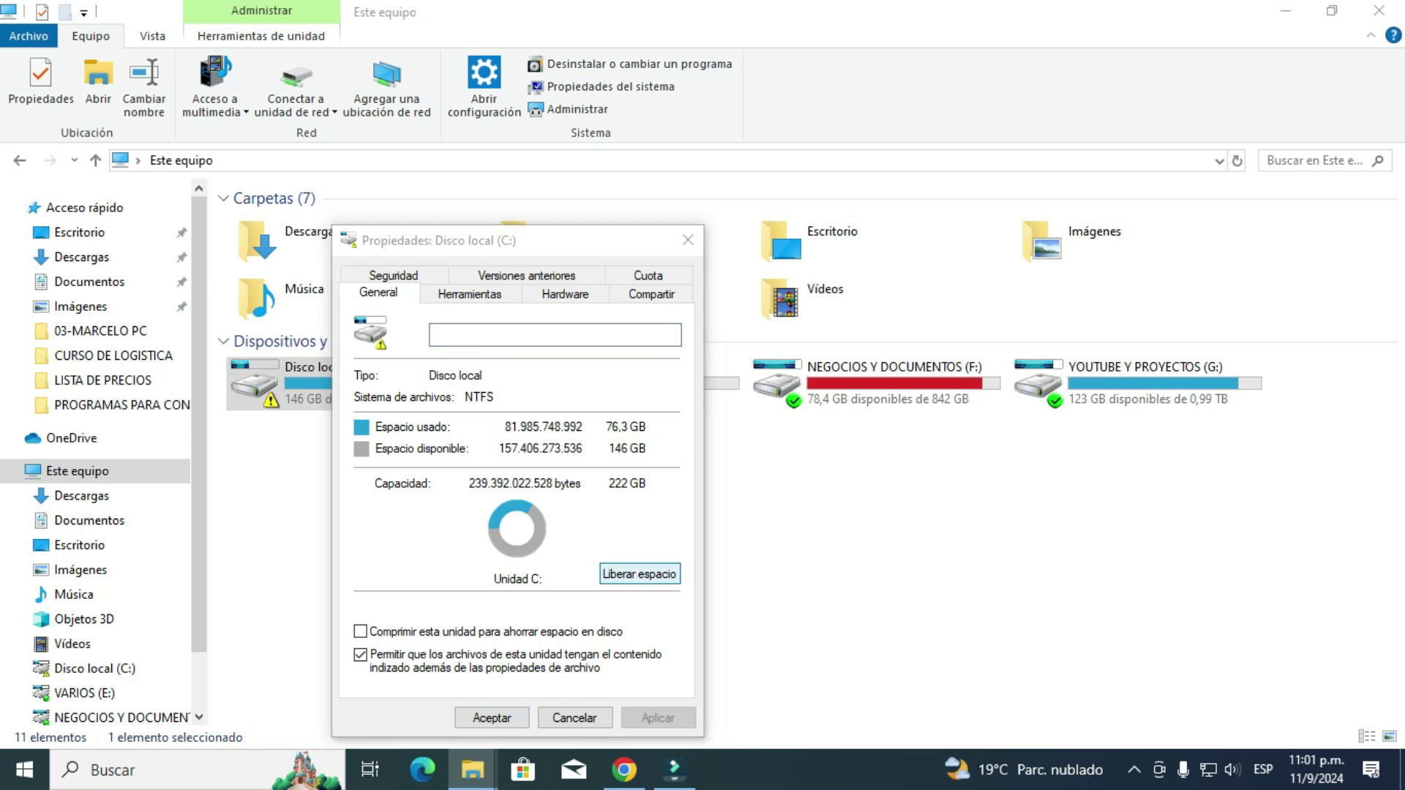
Delete temporary files, error reports, DirectX shader cache and delivery optimization files from C:.
{"action": "left_click_drag", "start_coordinate": [296, 96], "coordinate": [556, 100]}
{"action": "scroll", "coordinate": [539, 275], "scroll_direction": "down", "scroll_amount": 1}
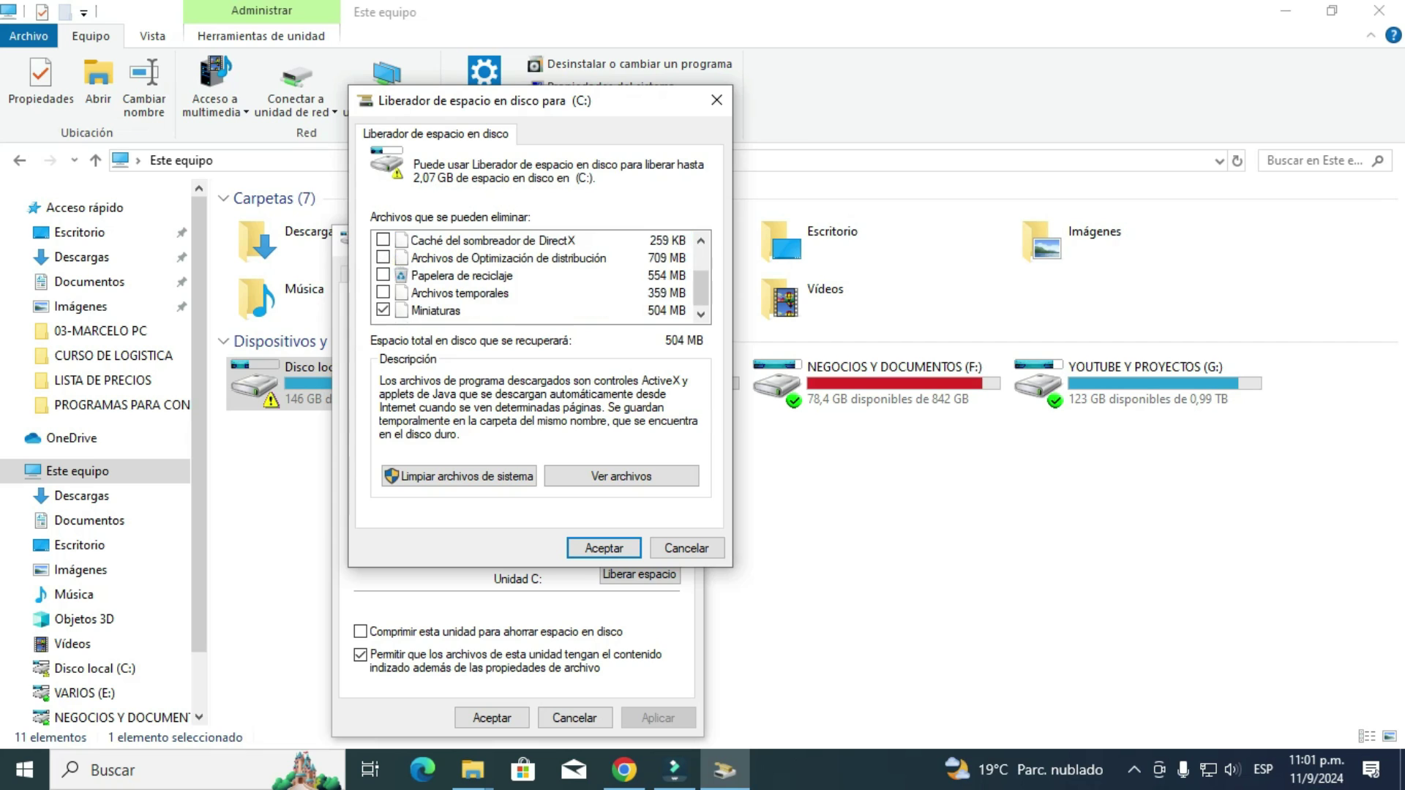
{"action": "scroll", "coordinate": [540, 275], "scroll_direction": "up", "scroll_amount": 1}
{"action": "left_click", "coordinate": [382, 275]}
{"action": "left_click", "coordinate": [382, 310]}
{"action": "left_click", "coordinate": [493, 293]}
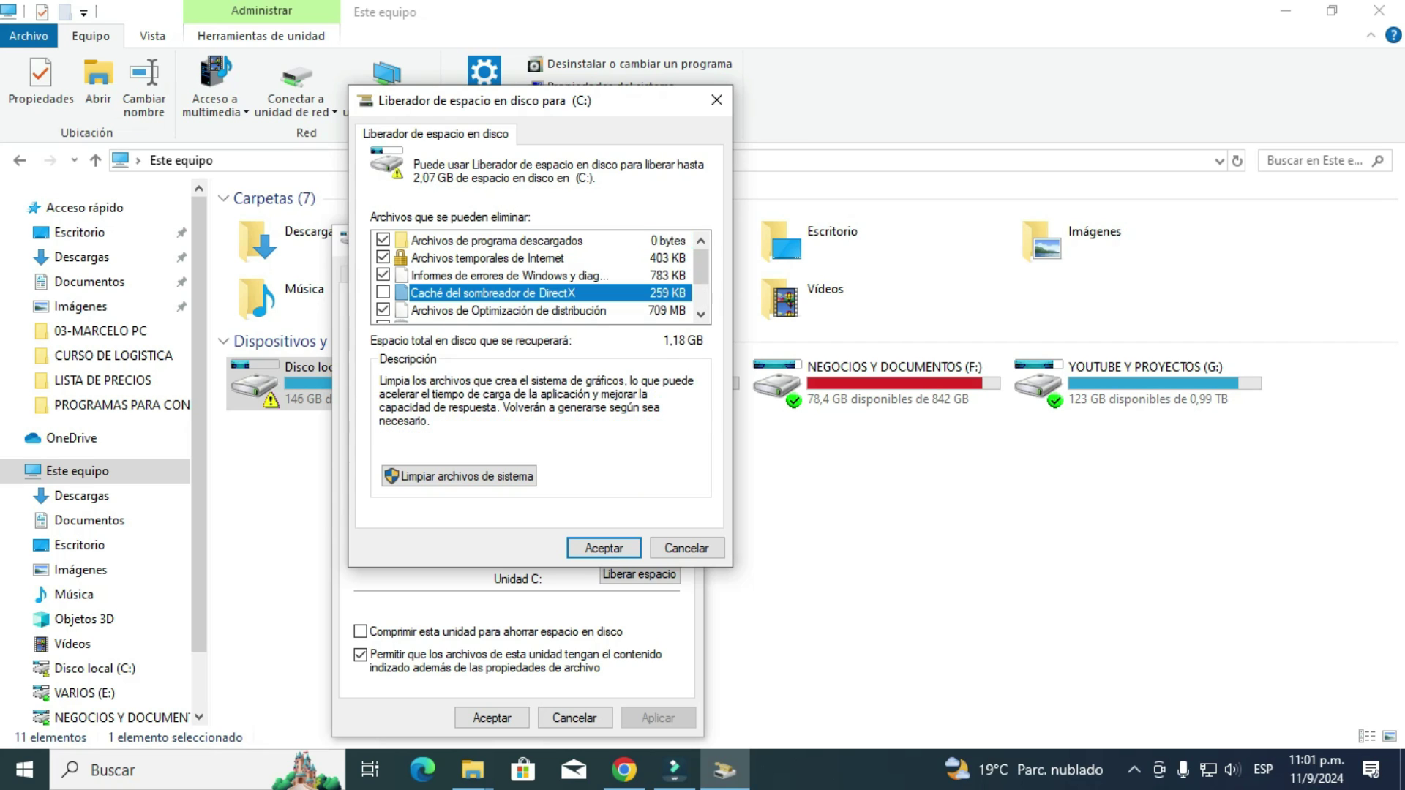
{"action": "scroll", "coordinate": [539, 275], "scroll_direction": "down", "scroll_amount": 1}
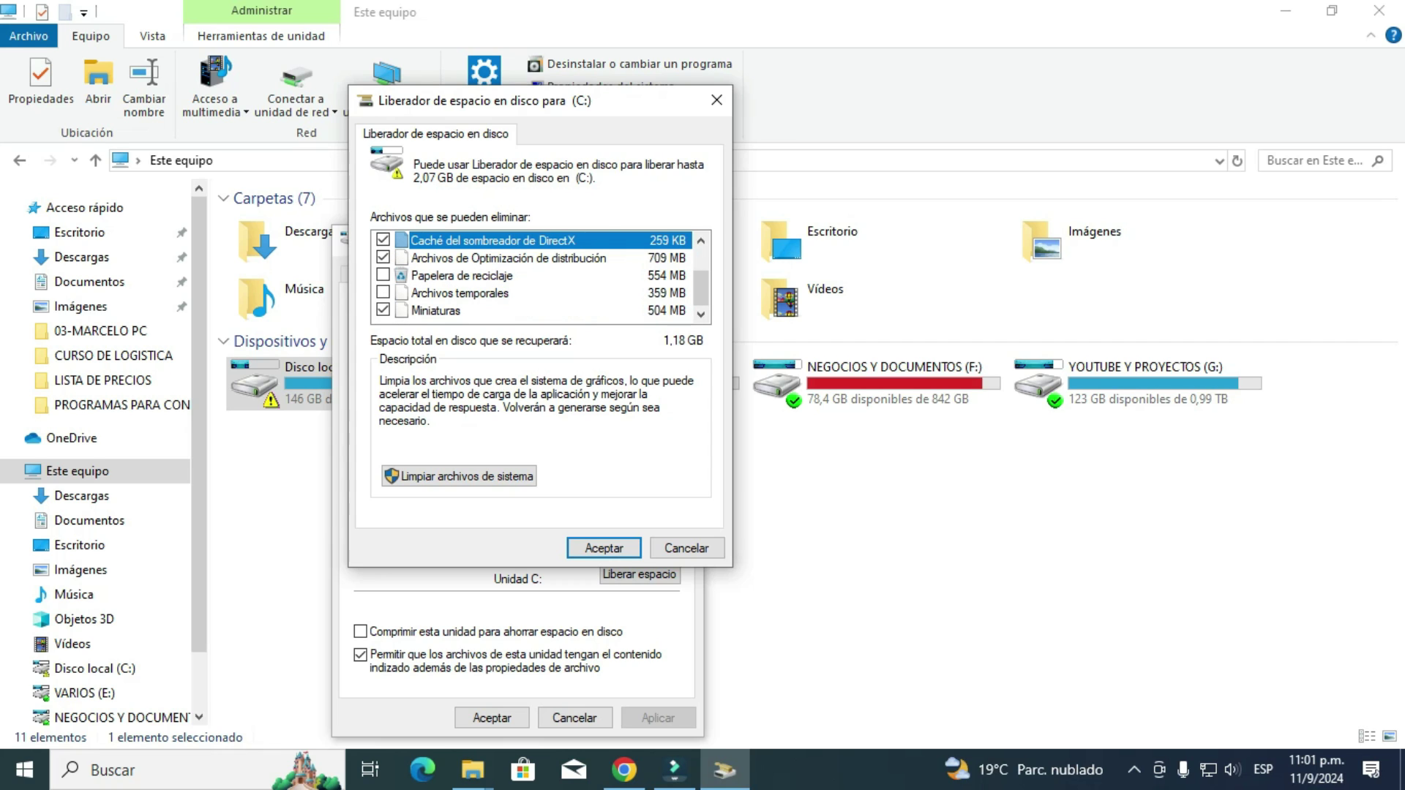
{"action": "left_click", "coordinate": [382, 293]}
{"action": "key", "text": "Return"}
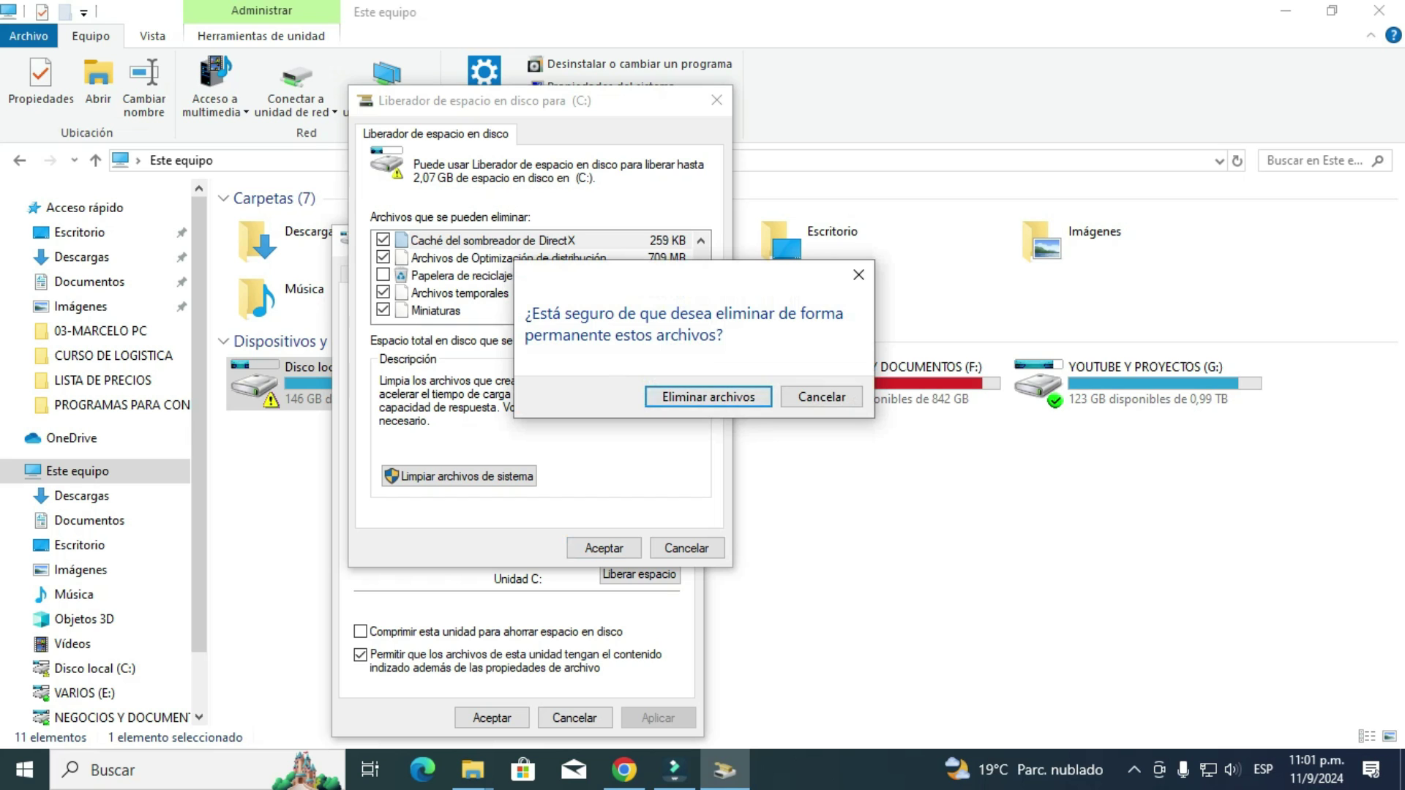
{"action": "key", "text": "Return"}
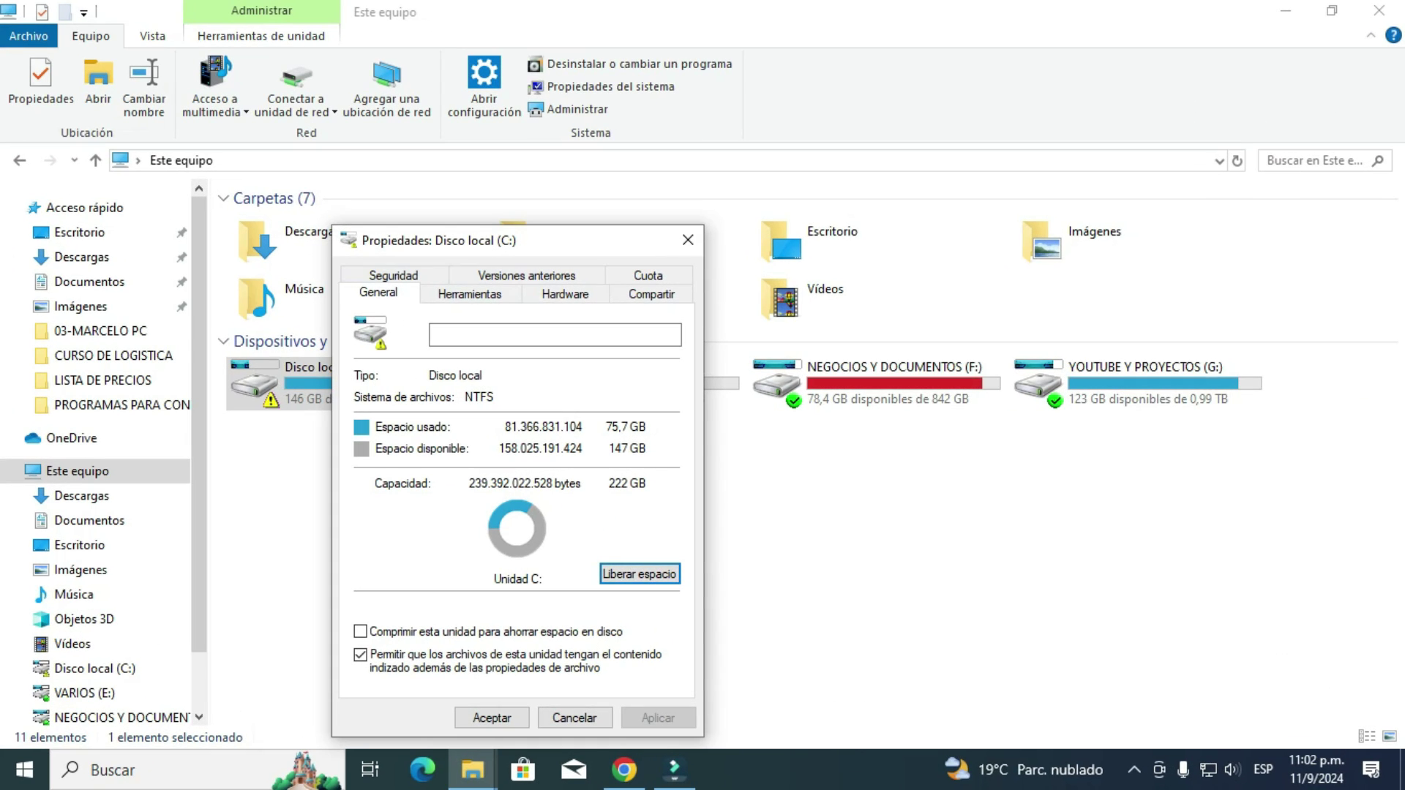
{"action": "left_click_drag", "start_coordinate": [522, 236], "coordinate": [567, 109]}
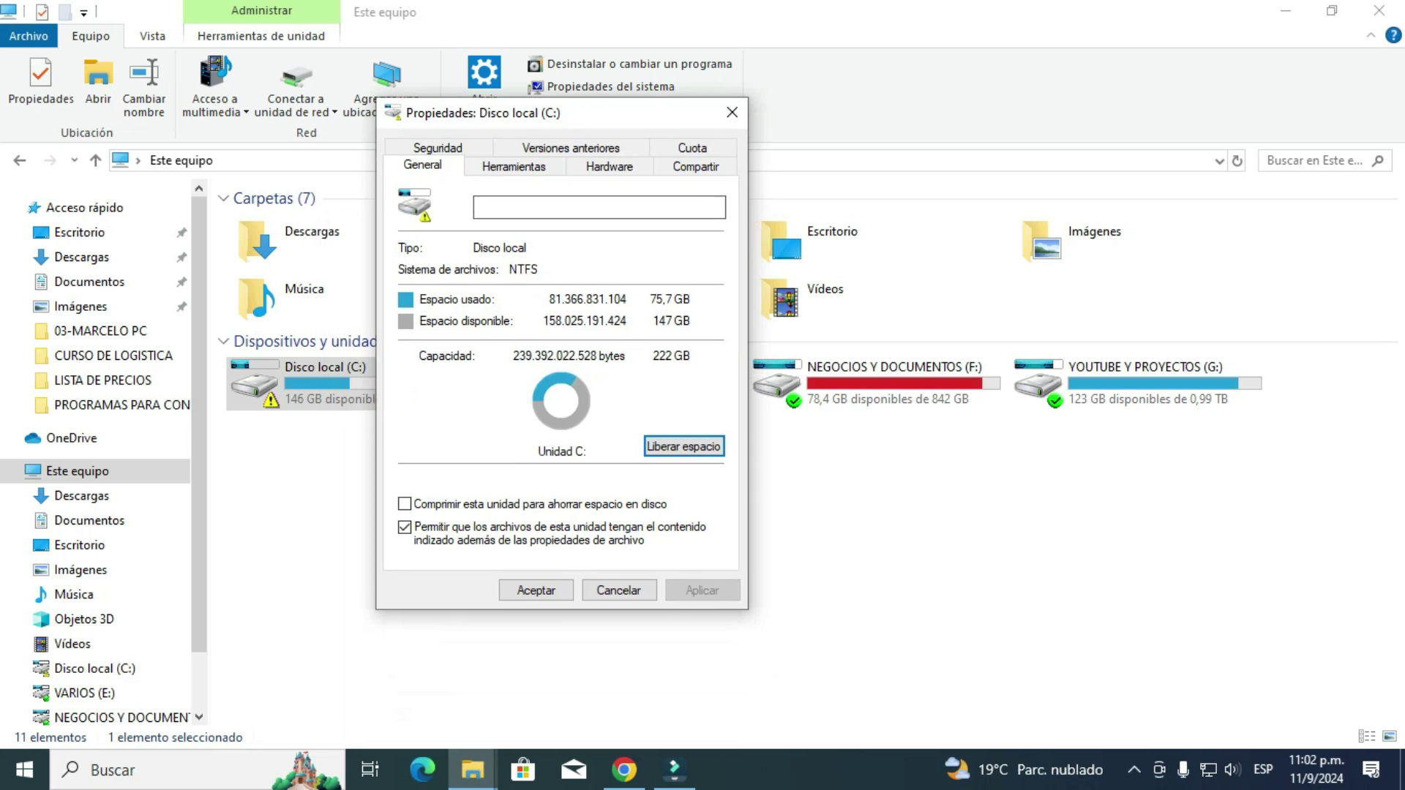
{"action": "left_click", "coordinate": [620, 591]}
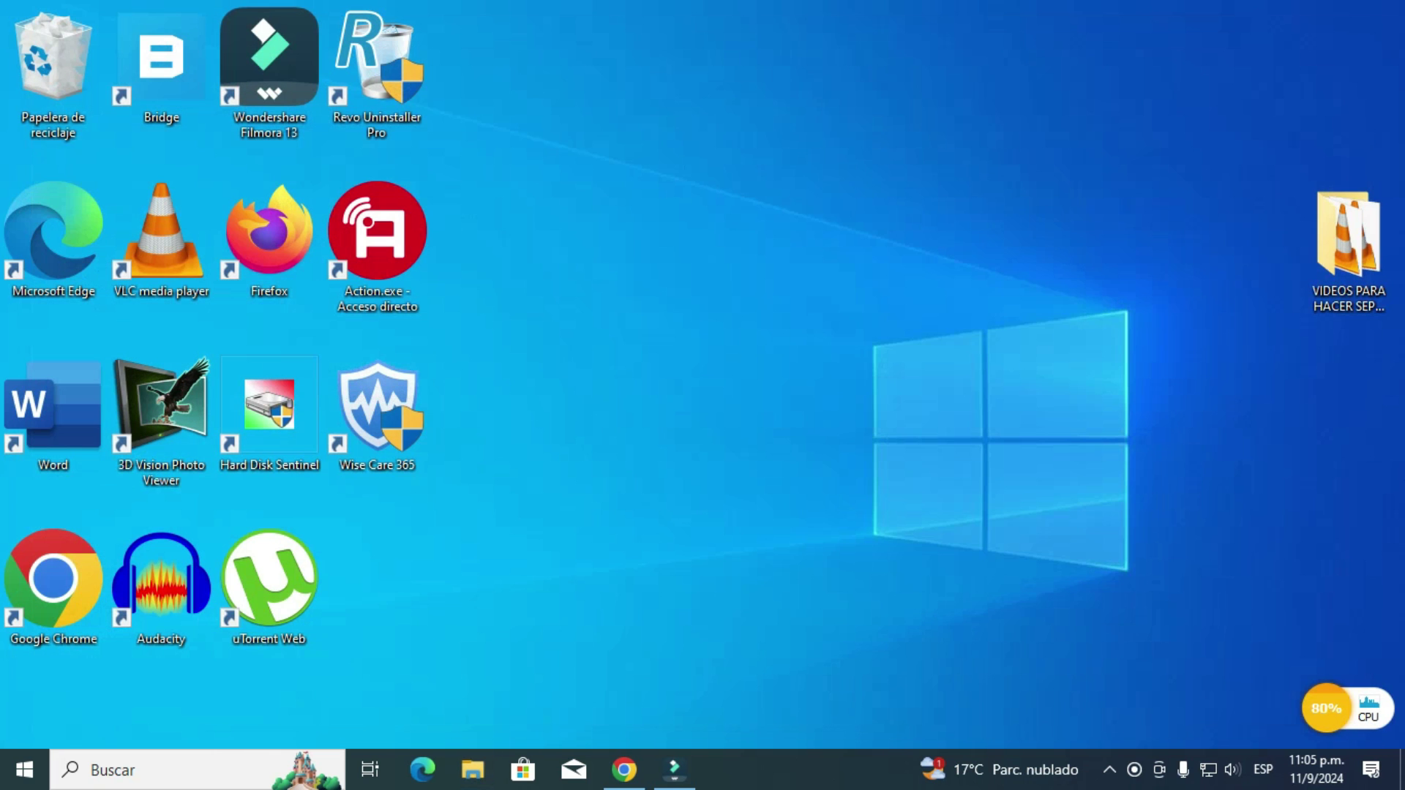
Switch visual effects to Ajustar para obtener el mejor rendimiento and apply it.
{"action": "left_click", "coordinate": [117, 770]}
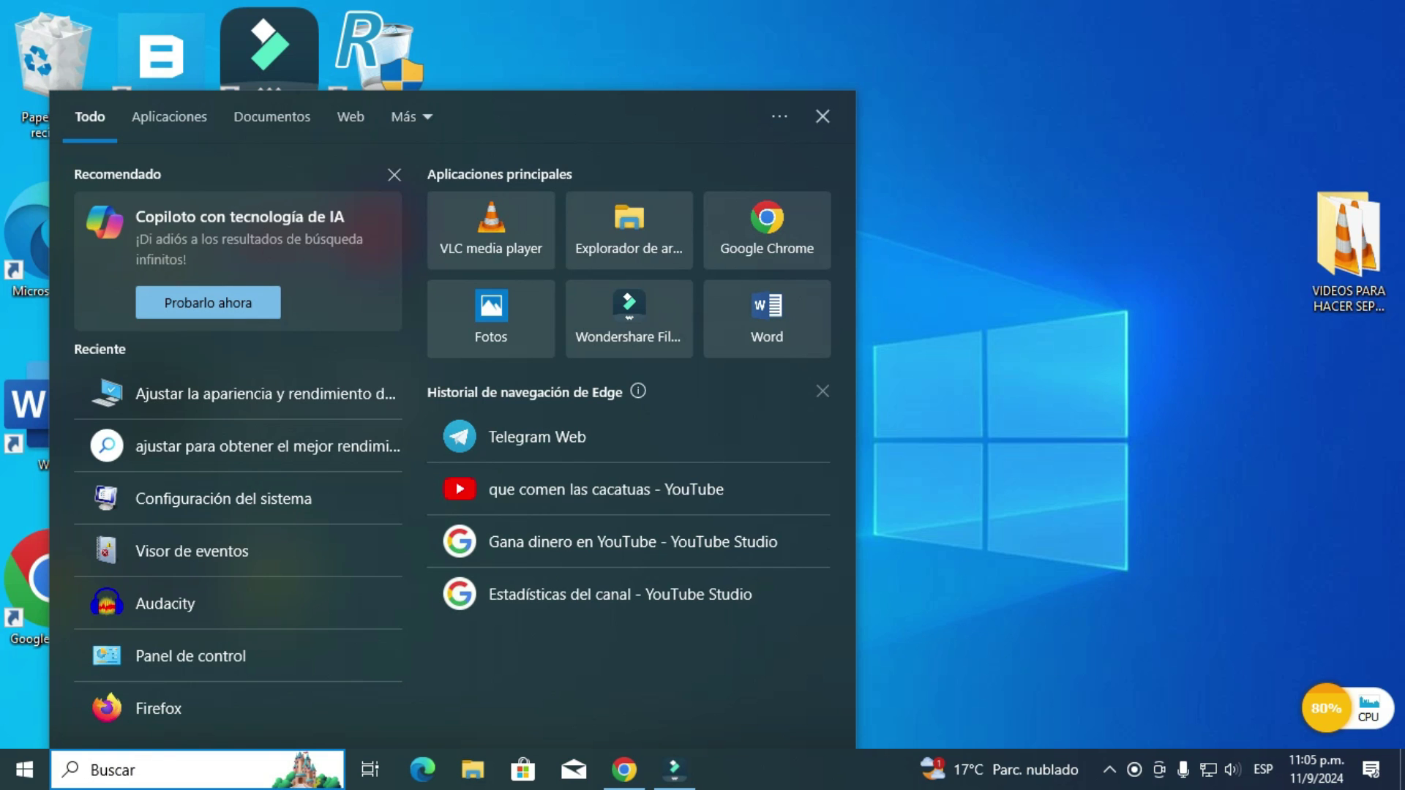
{"action": "type", "text": "rendimien"}
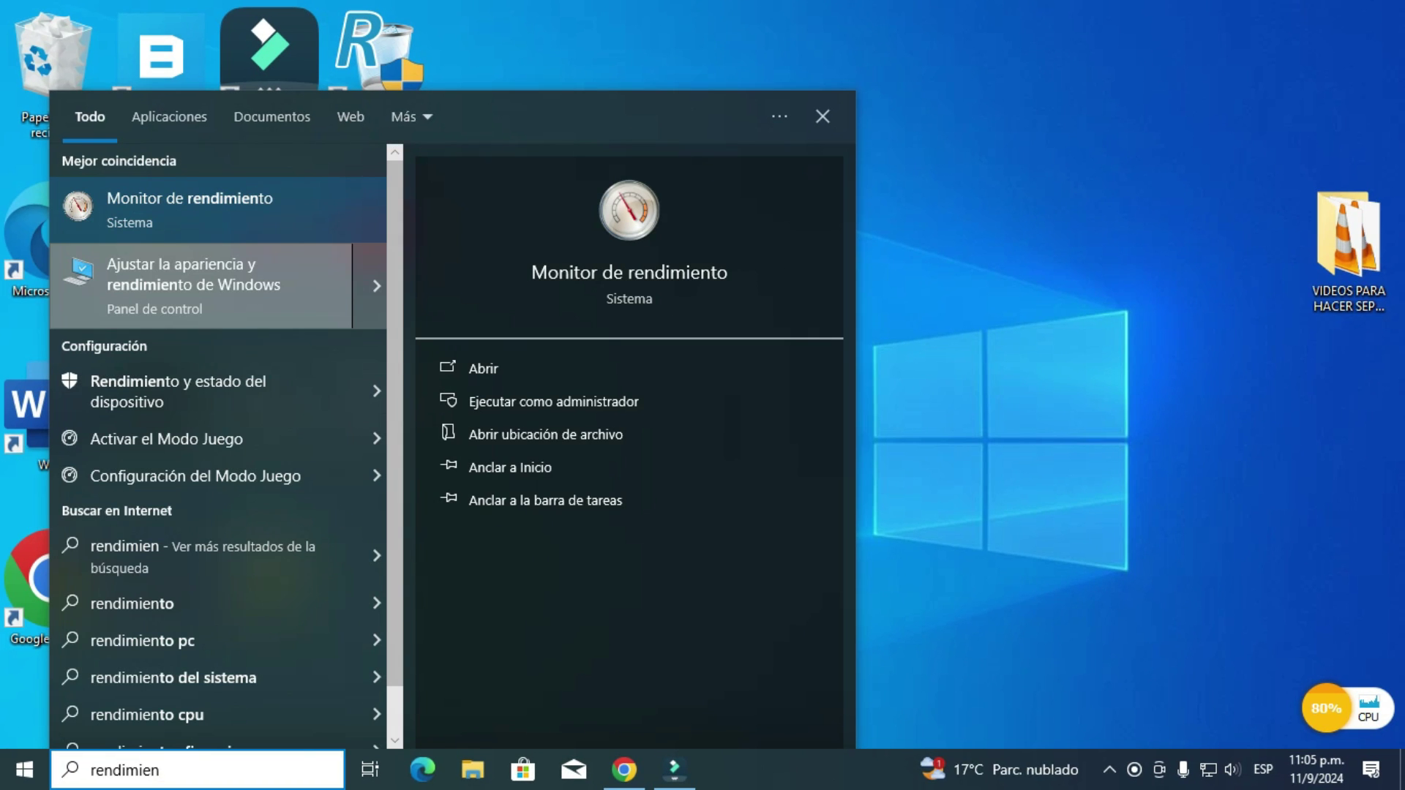
{"action": "key", "text": "Escape"}
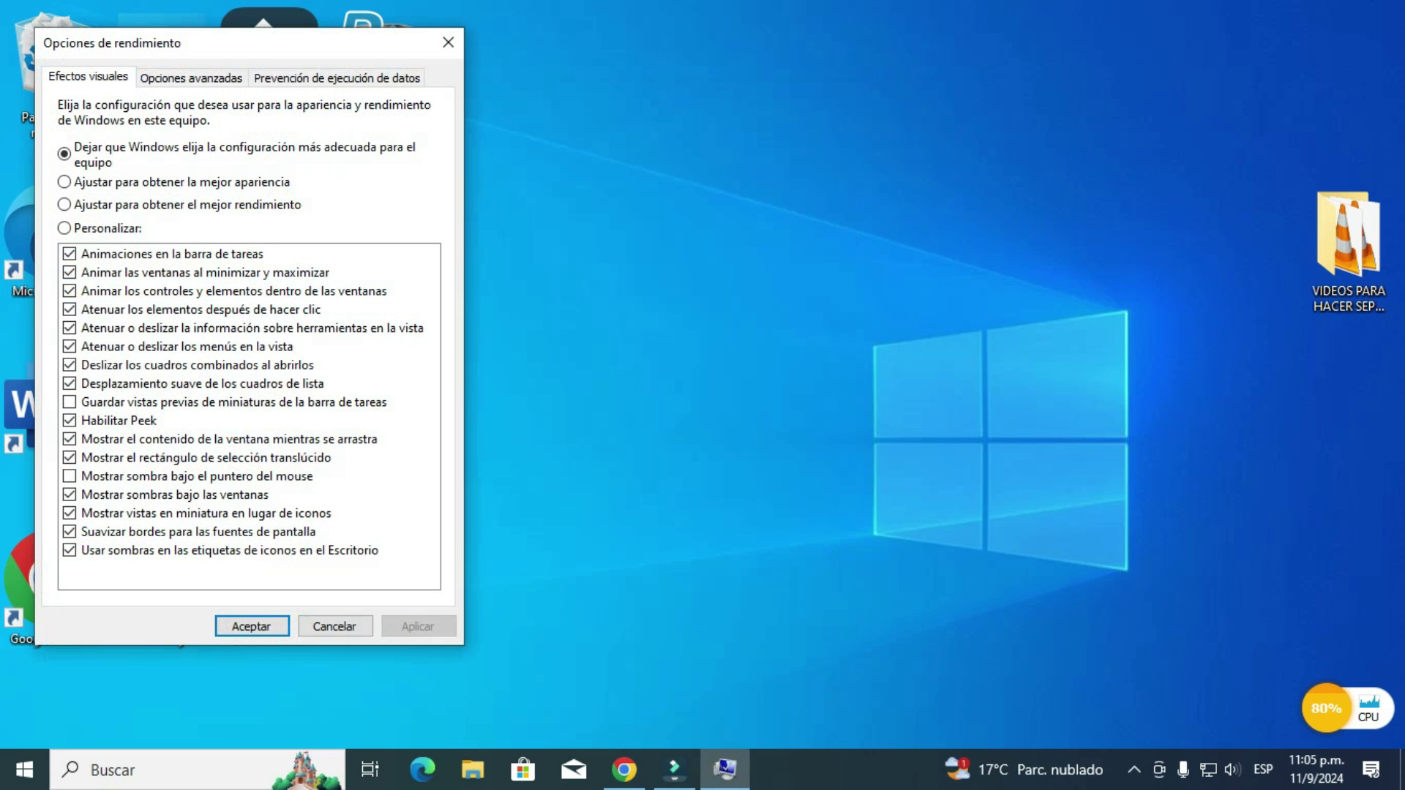
{"action": "left_click_drag", "start_coordinate": [186, 53], "coordinate": [643, 55]}
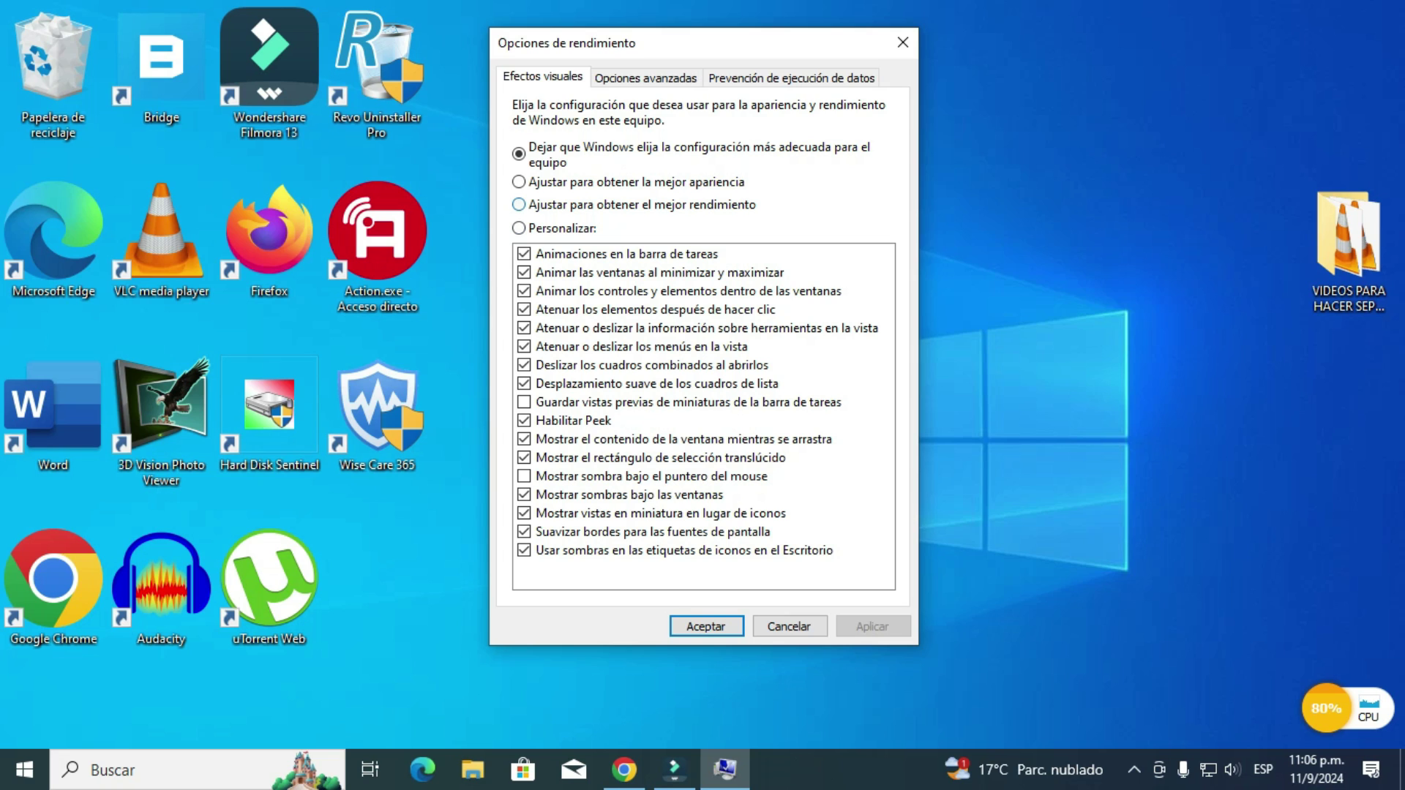
{"action": "left_click", "coordinate": [519, 204]}
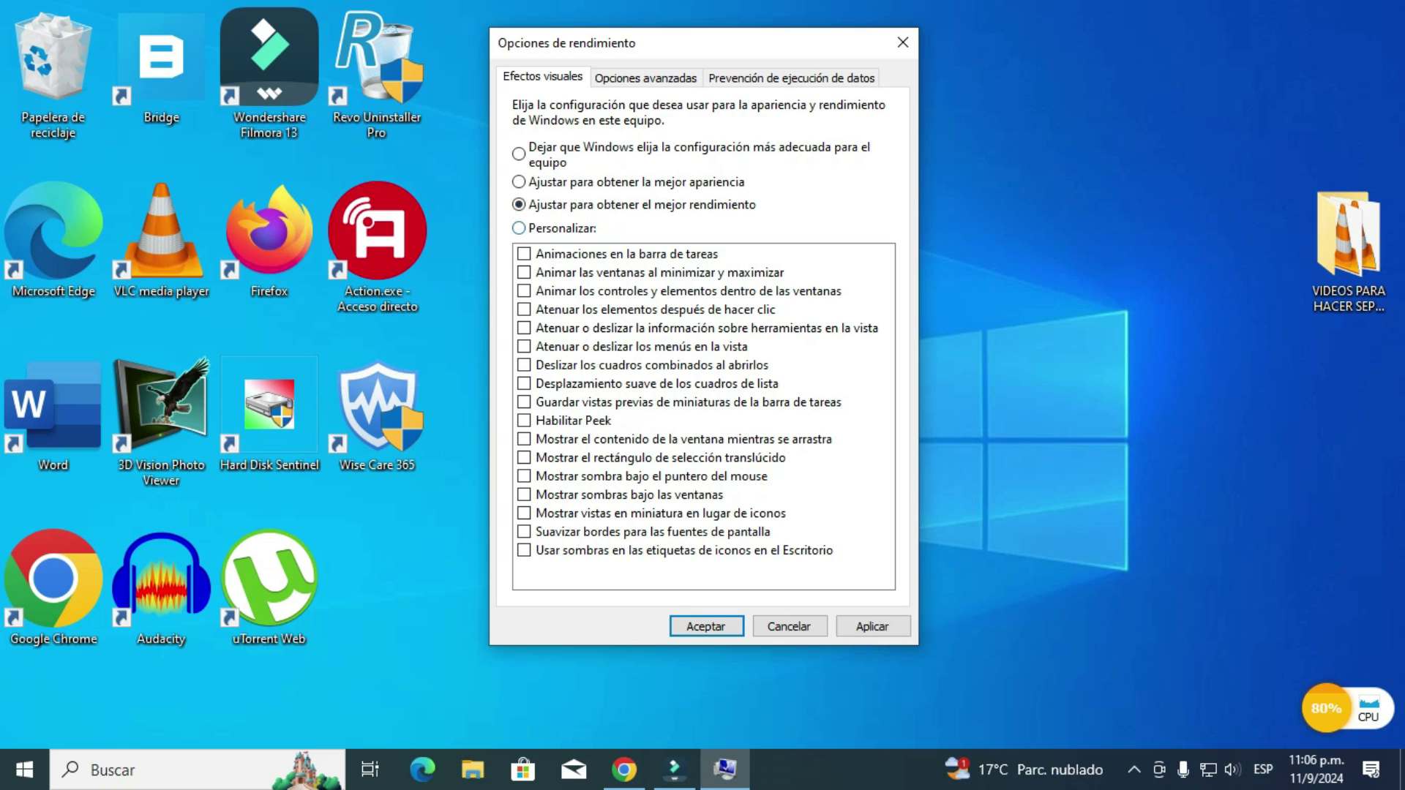
{"action": "left_click", "coordinate": [872, 627]}
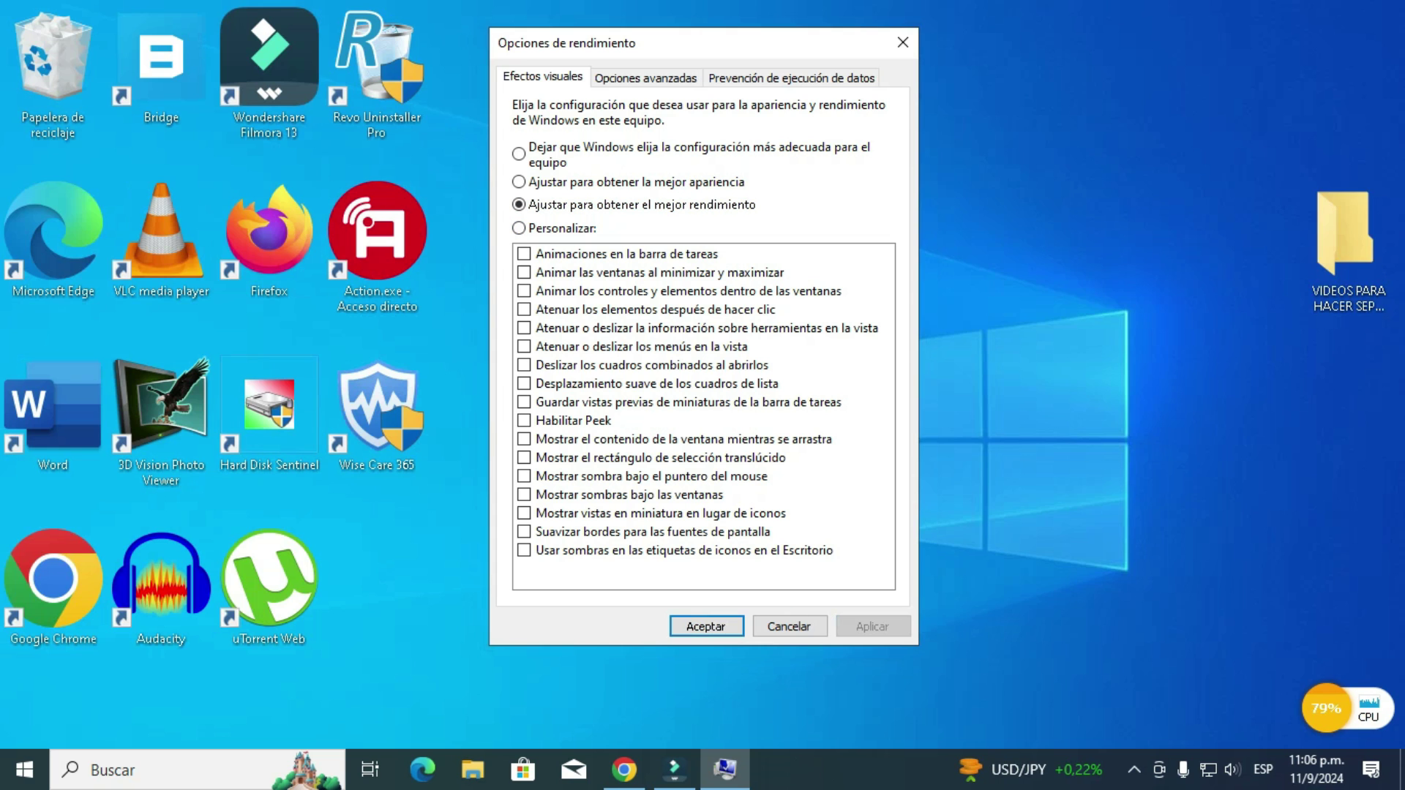
{"action": "left_click", "coordinate": [706, 626]}
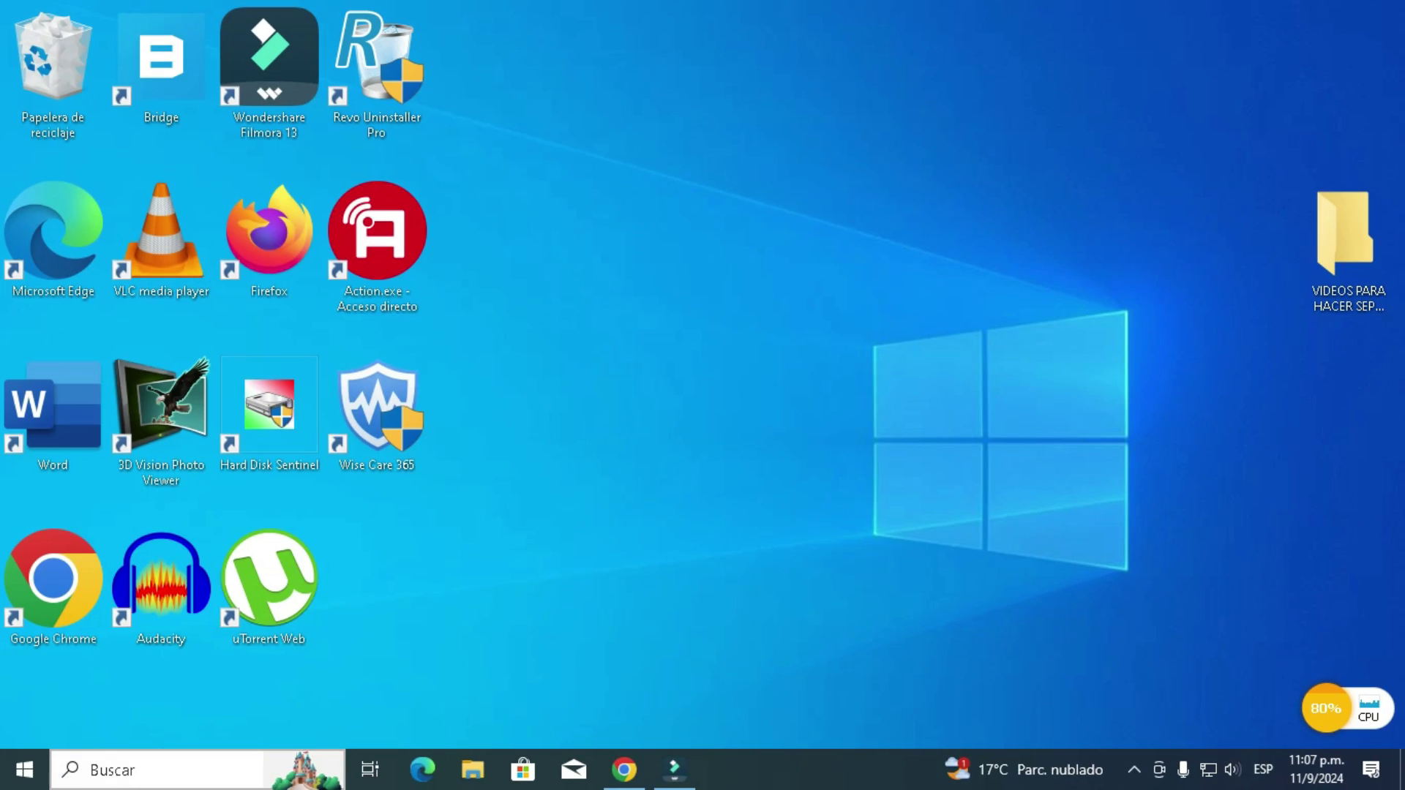
Search 'panel', open Panel de control's Desinstalar un programa list and select Bridge 2024.0.0.
{"action": "key", "text": "super+s"}
{"action": "type", "text": "p"}
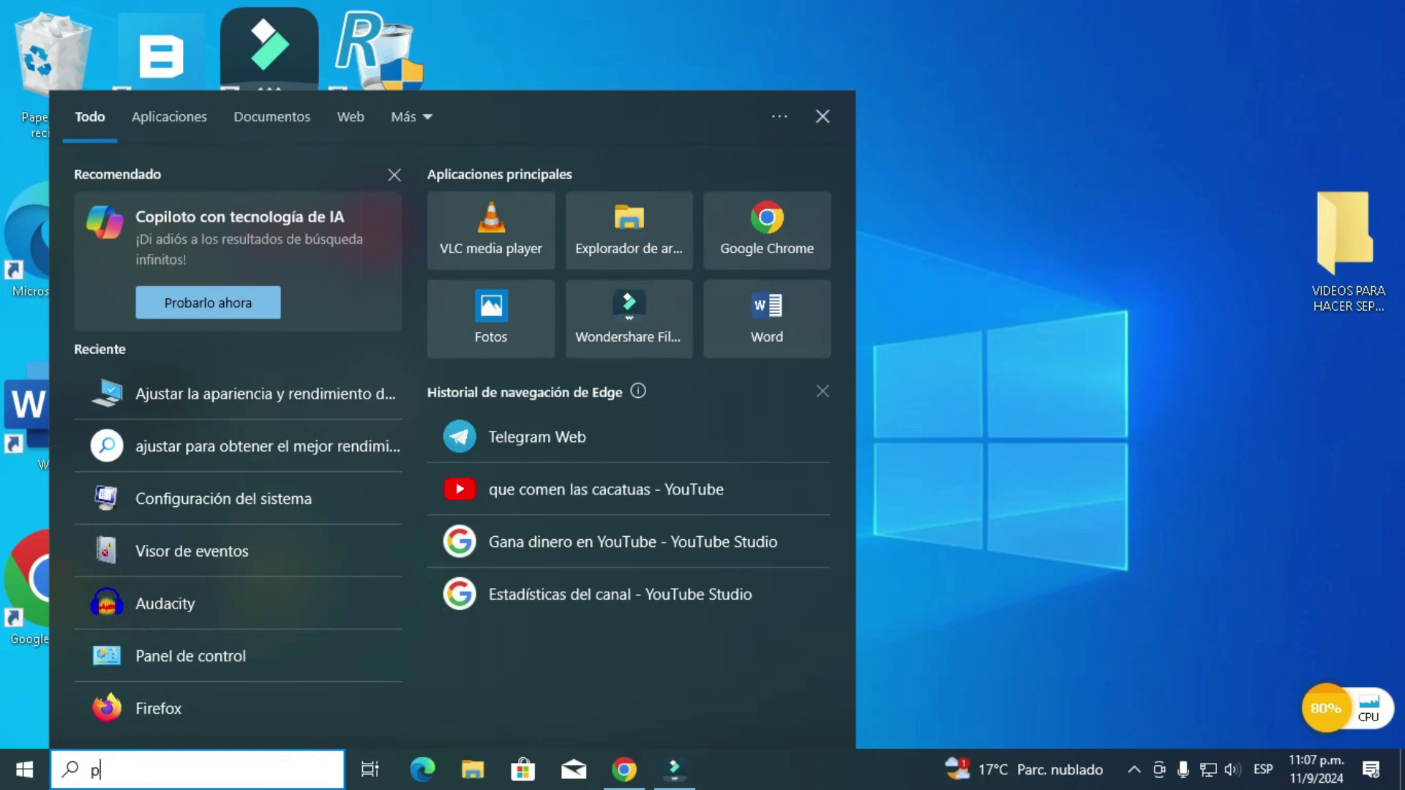
{"action": "type", "text": "anel"}
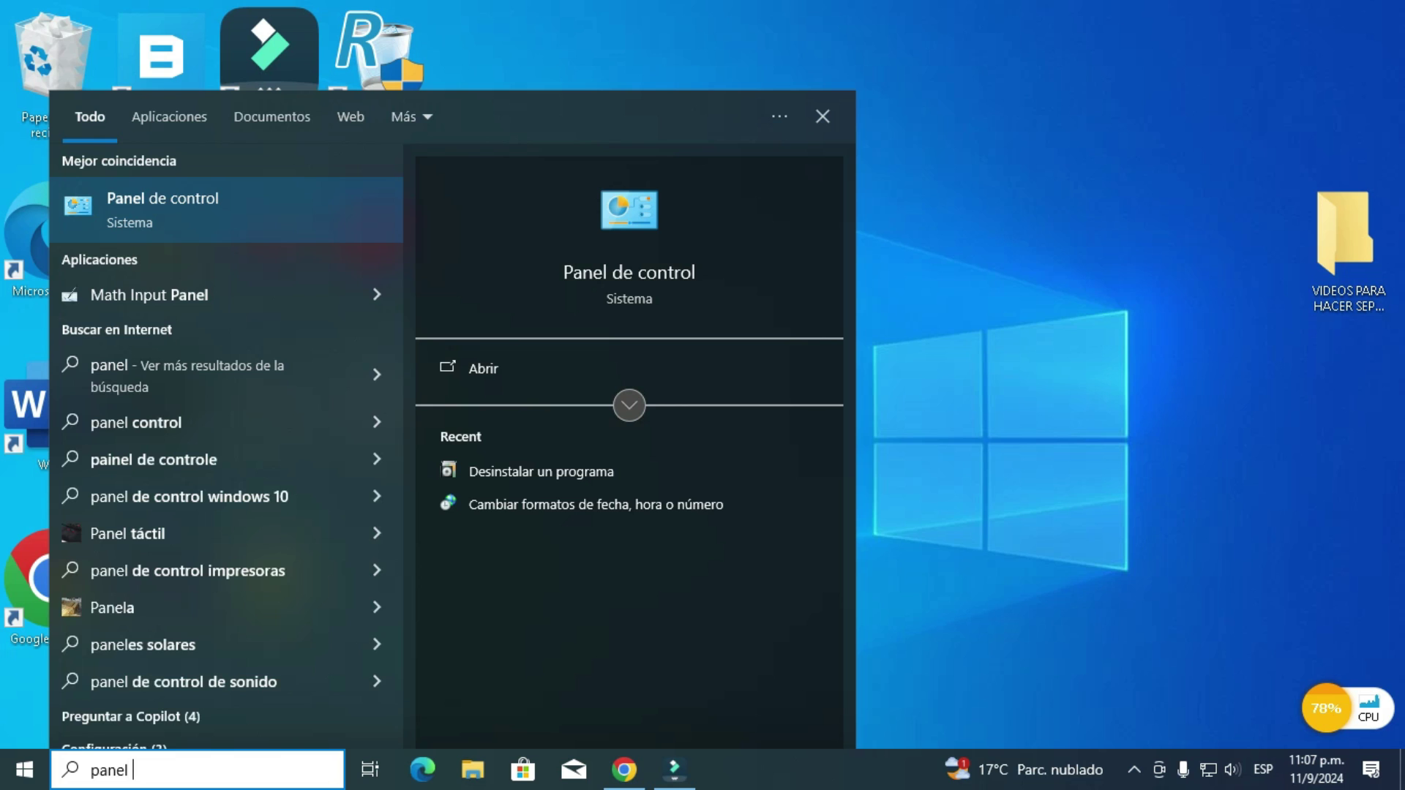
{"action": "key", "text": "Return"}
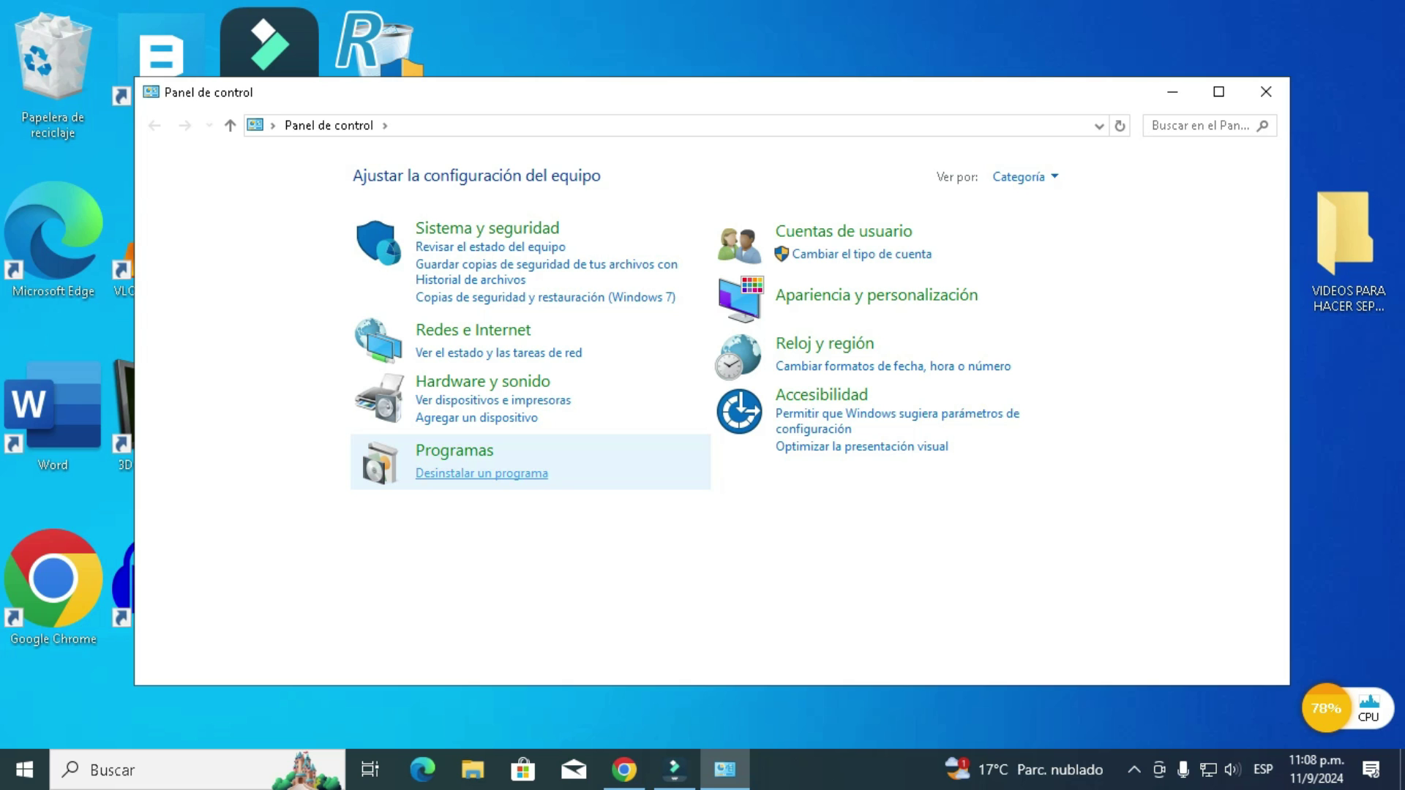
{"action": "left_click", "coordinate": [481, 474]}
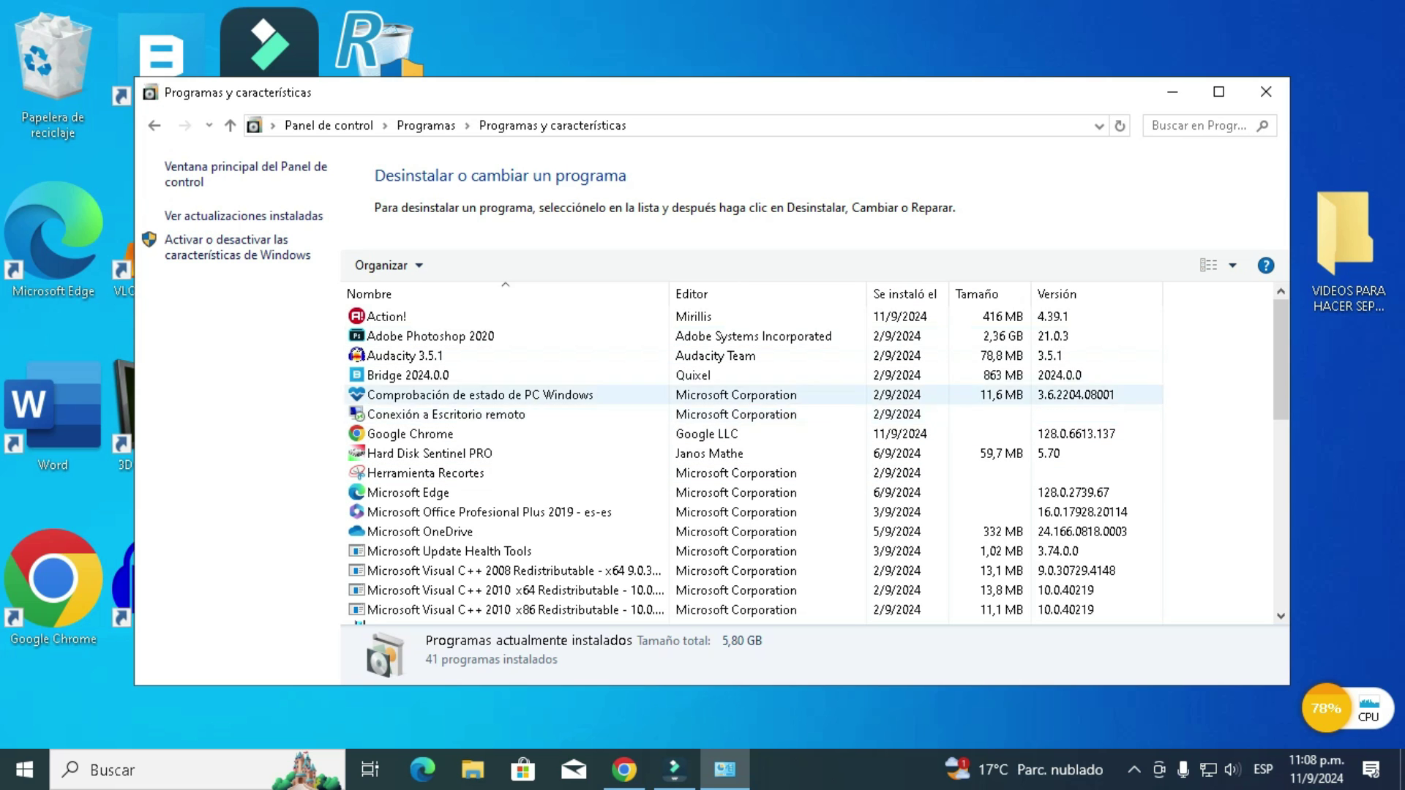
{"action": "scroll", "coordinate": [731, 431], "scroll_direction": "down", "scroll_amount": 9}
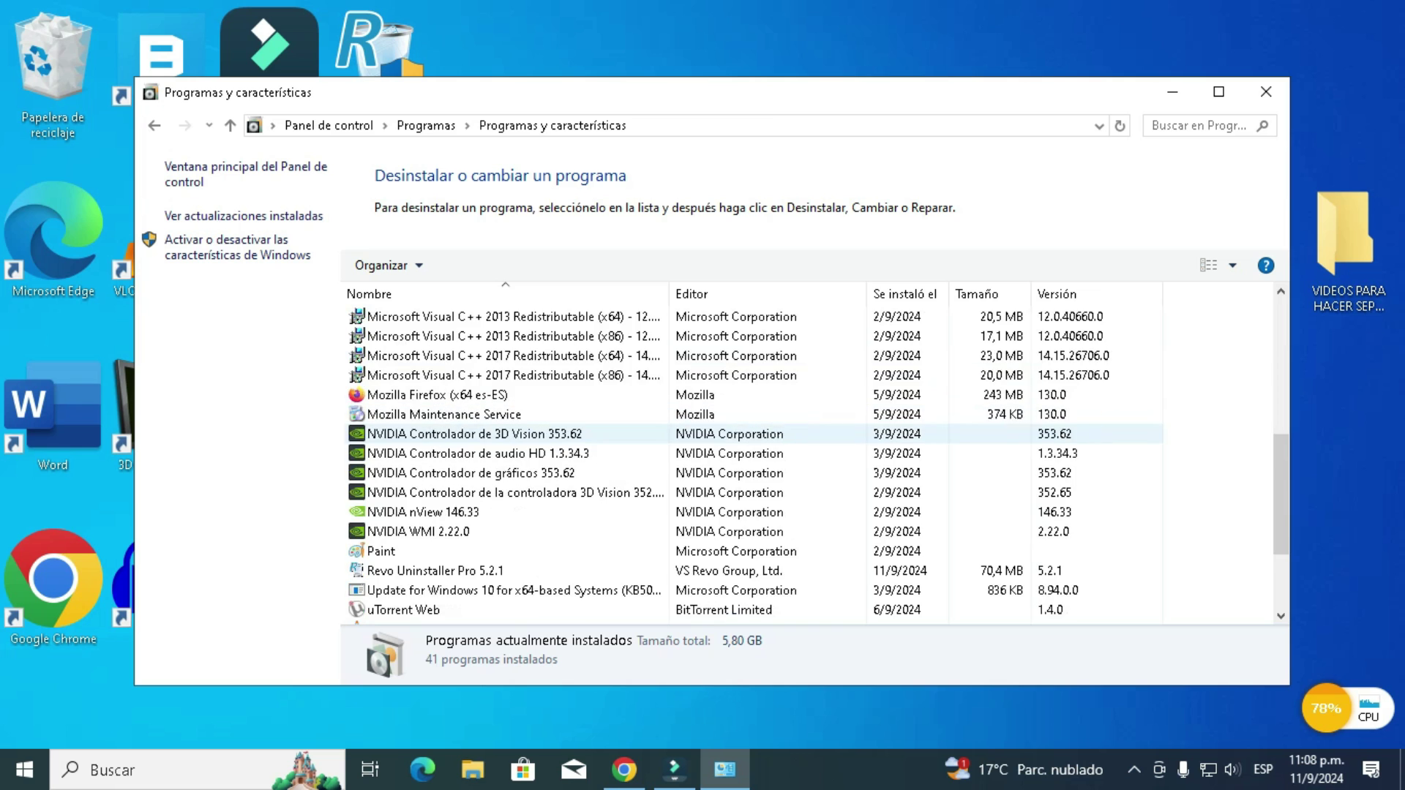
{"action": "scroll", "coordinate": [732, 527], "scroll_direction": "up", "scroll_amount": 9}
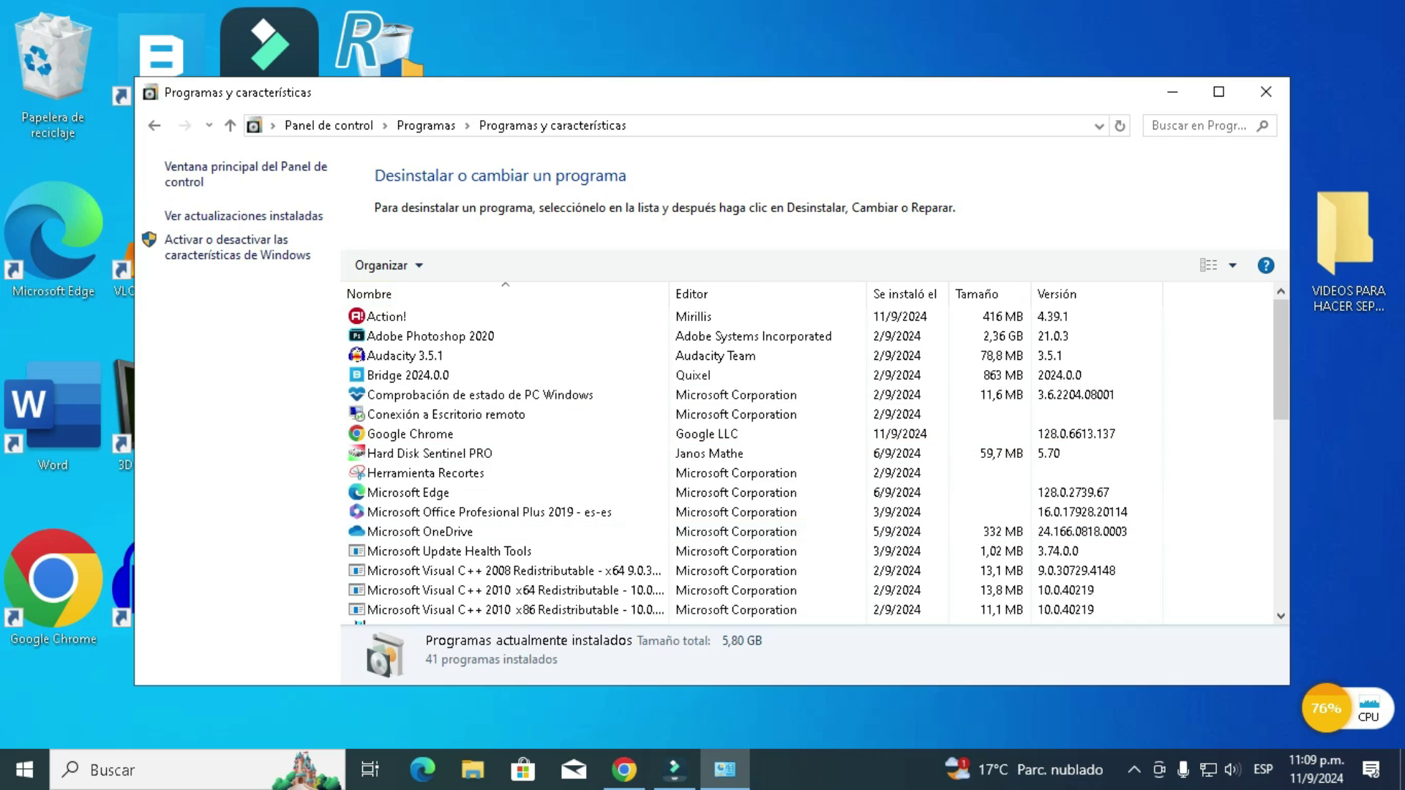
{"action": "left_click", "coordinate": [409, 375]}
Uninstall Bridge 2024.0.0, approving the UAC prompt and confirming removal.
{"action": "left_click", "coordinate": [471, 265]}
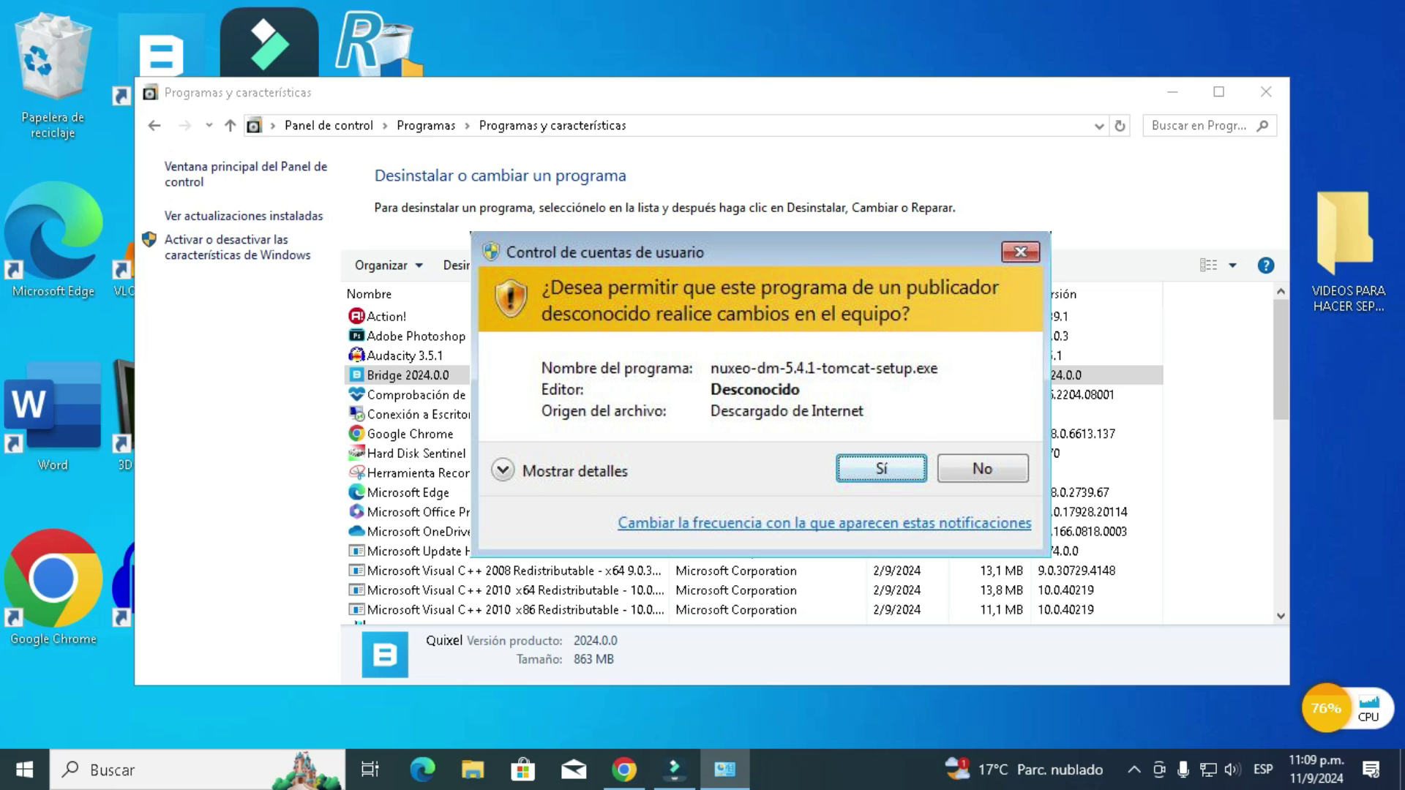
{"action": "key", "text": "Return"}
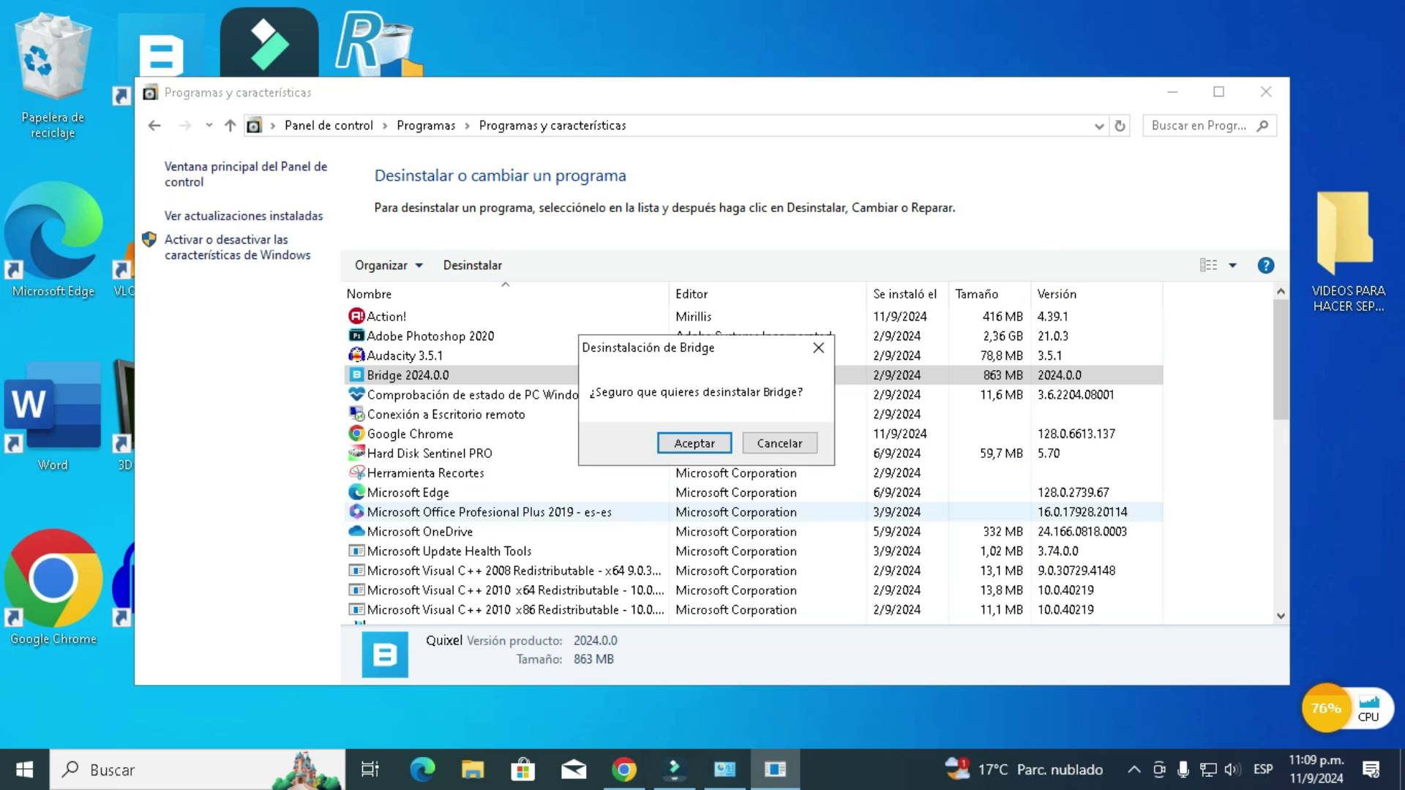
{"action": "key", "text": "Return"}
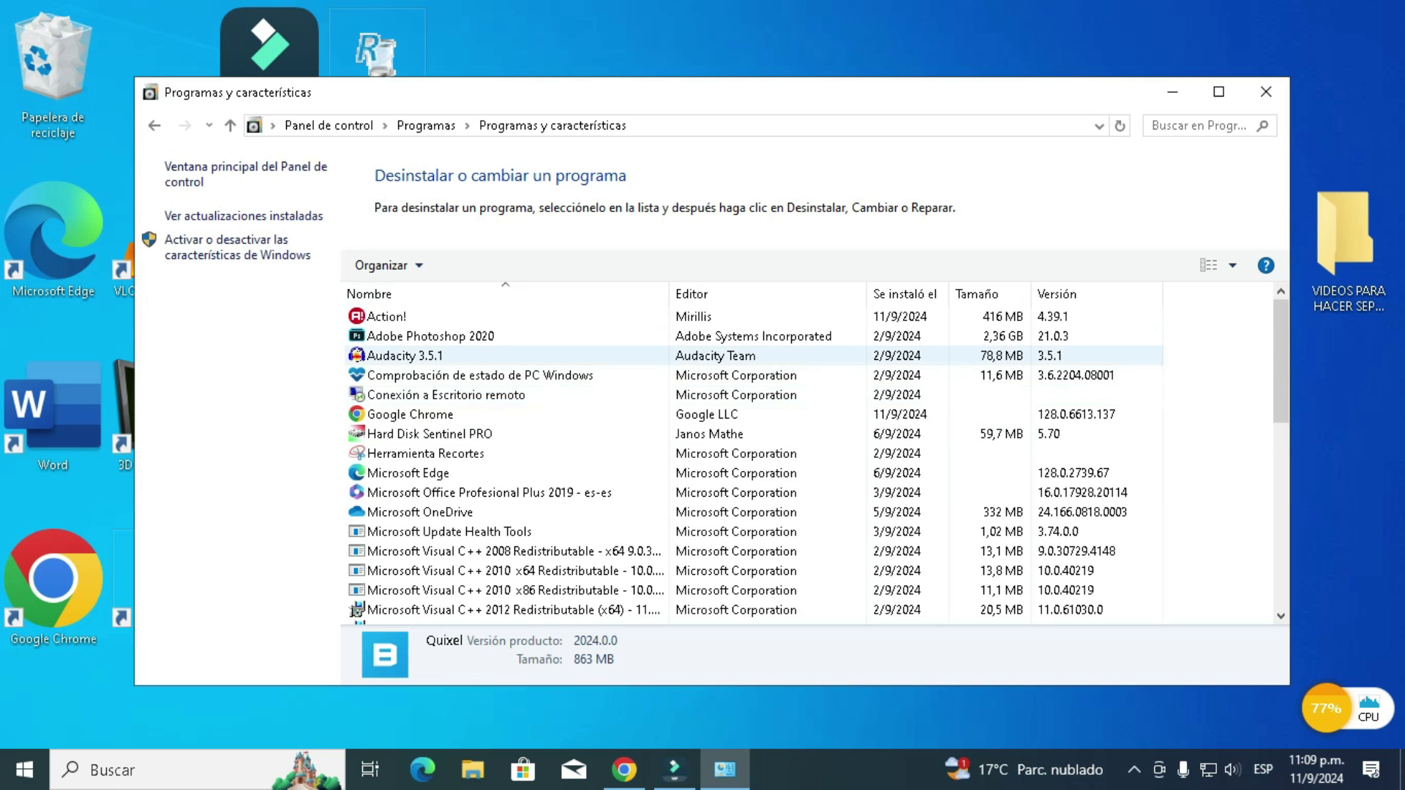
{"action": "scroll", "coordinate": [505, 414], "scroll_direction": "down", "scroll_amount": 1}
{"action": "scroll", "coordinate": [505, 414], "scroll_direction": "down", "scroll_amount": 3}
{"action": "scroll", "coordinate": [505, 473], "scroll_direction": "up", "scroll_amount": 4}
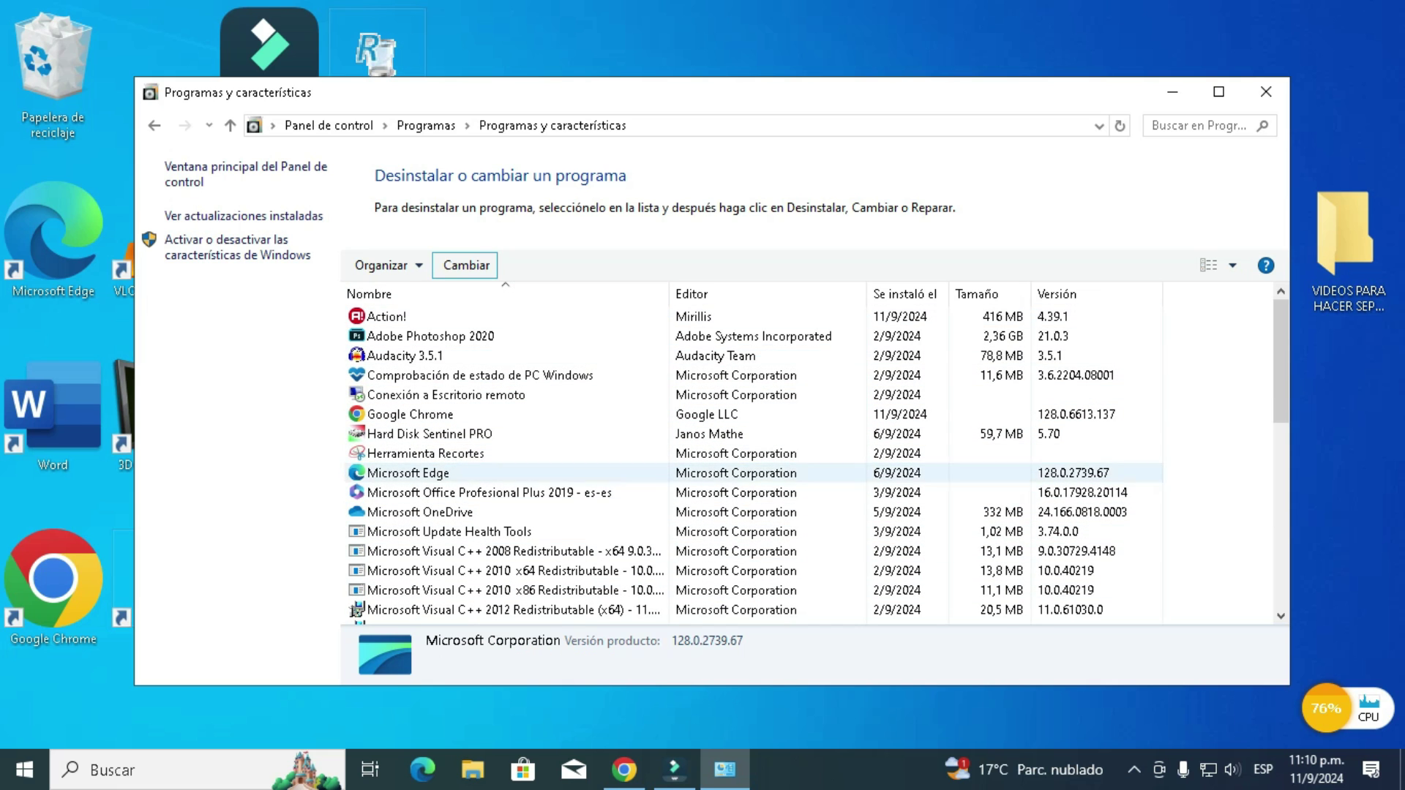
Uninstall Hard Disk Sentinel PRO 5.70 with Sí at each prompt, then close the programs list.
{"action": "left_click", "coordinate": [468, 434]}
{"action": "left_click", "coordinate": [472, 265]}
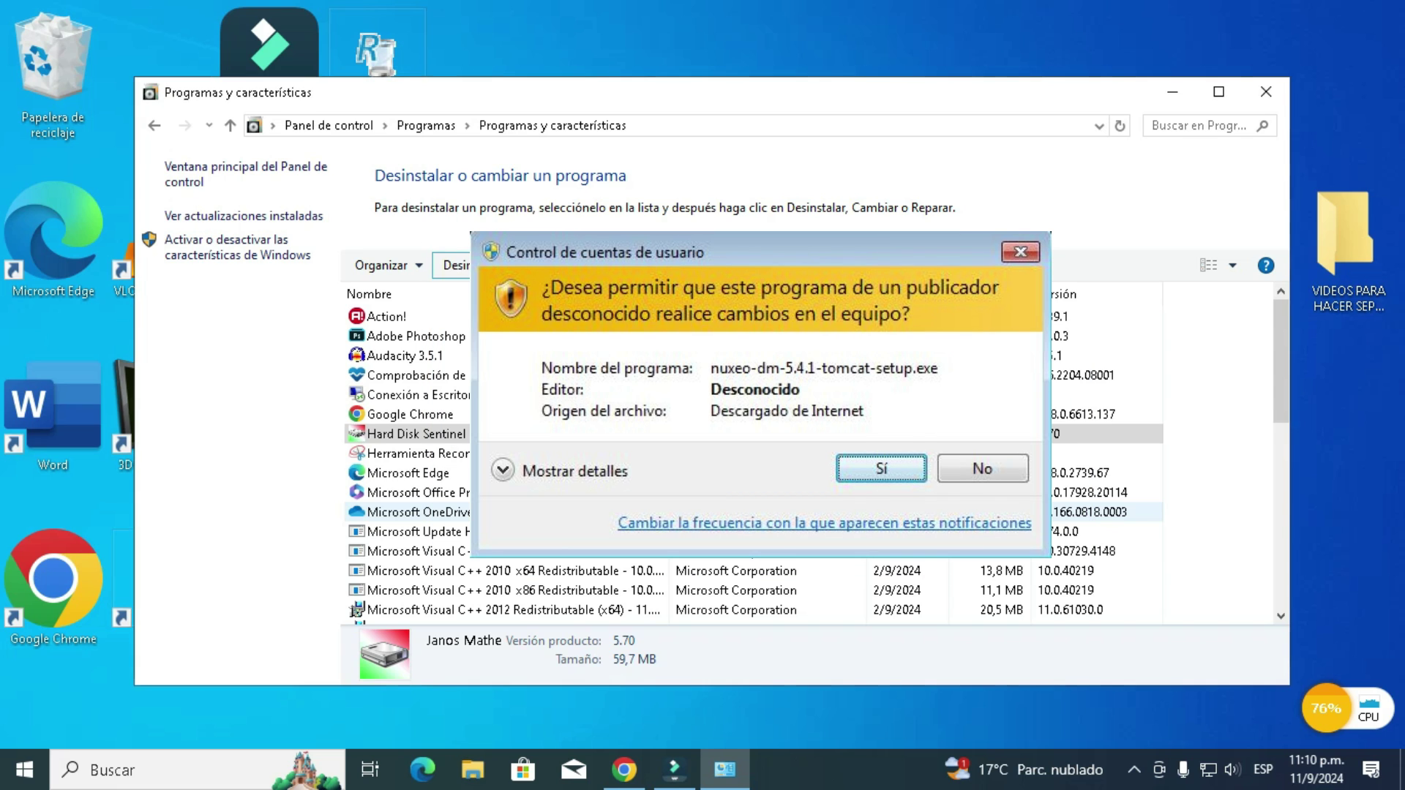
{"action": "key", "text": "Return"}
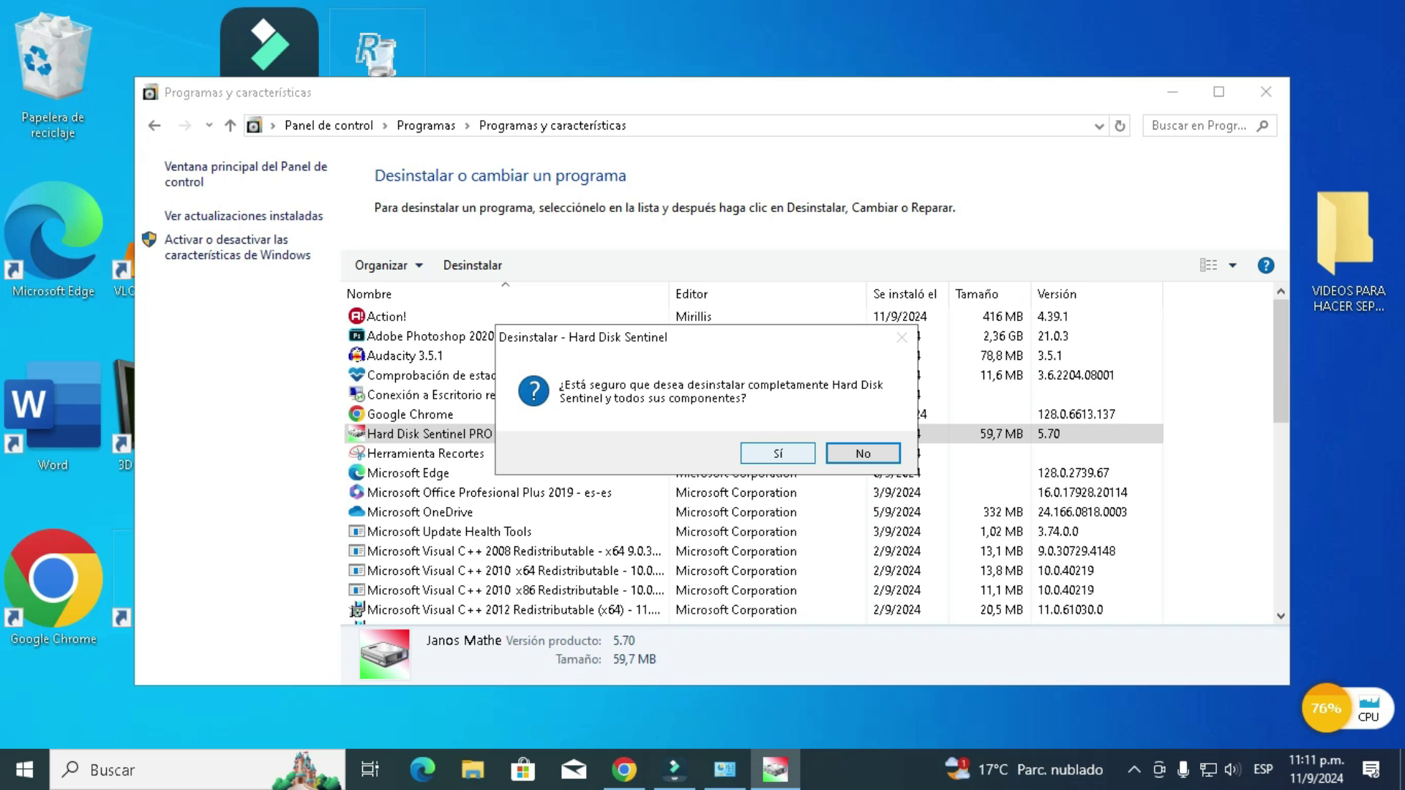
{"action": "key", "text": "Left"}
{"action": "key", "text": "Return"}
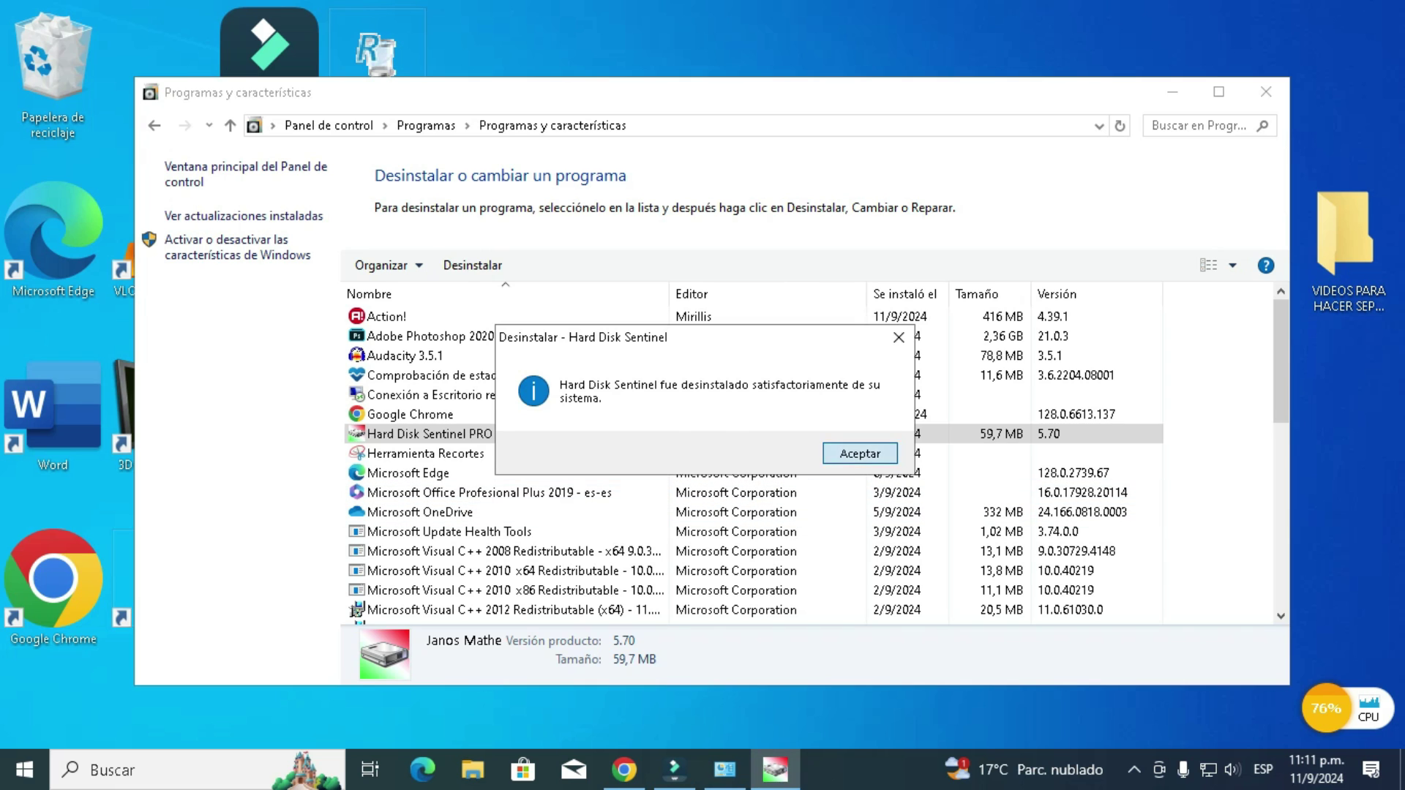
{"action": "key", "text": "Return"}
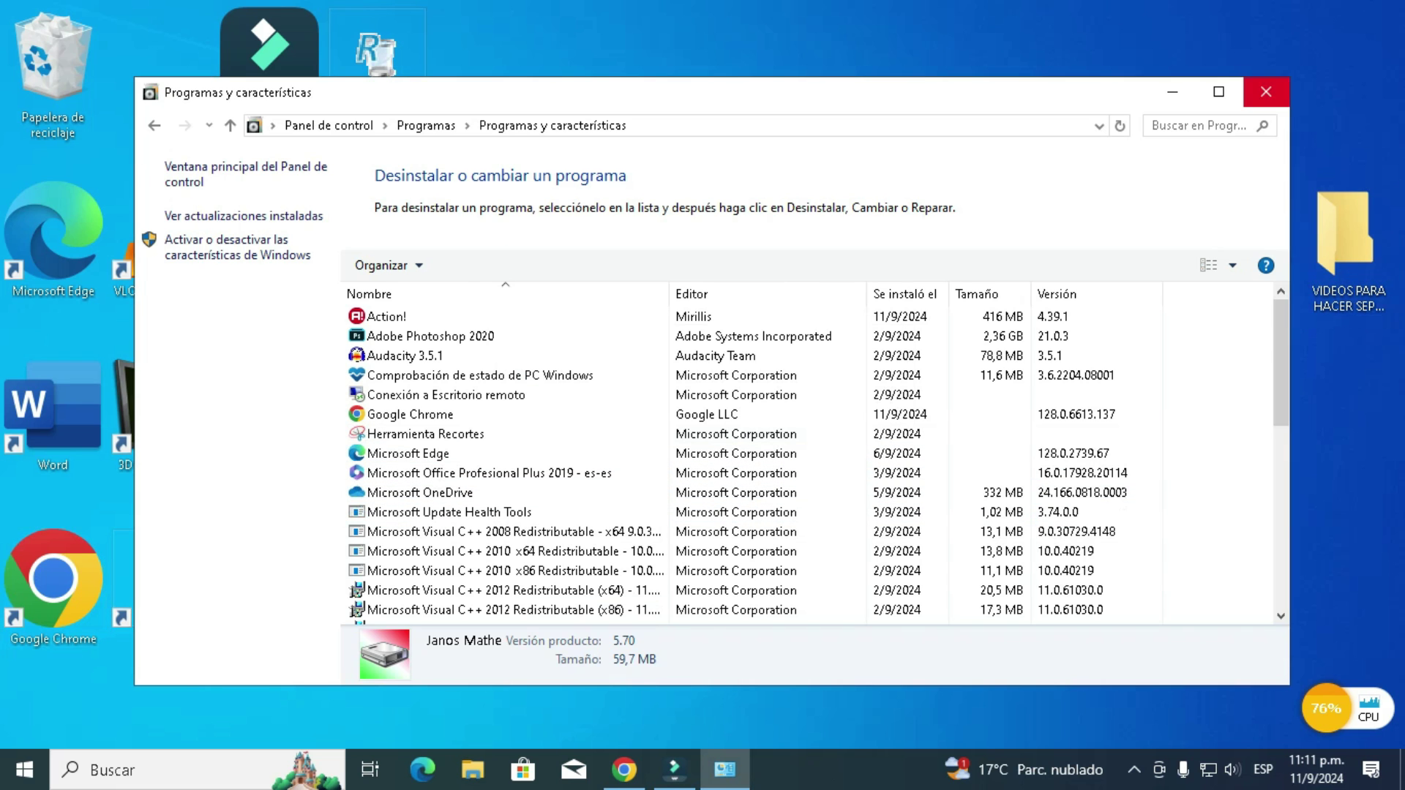
{"action": "left_click", "coordinate": [1266, 92]}
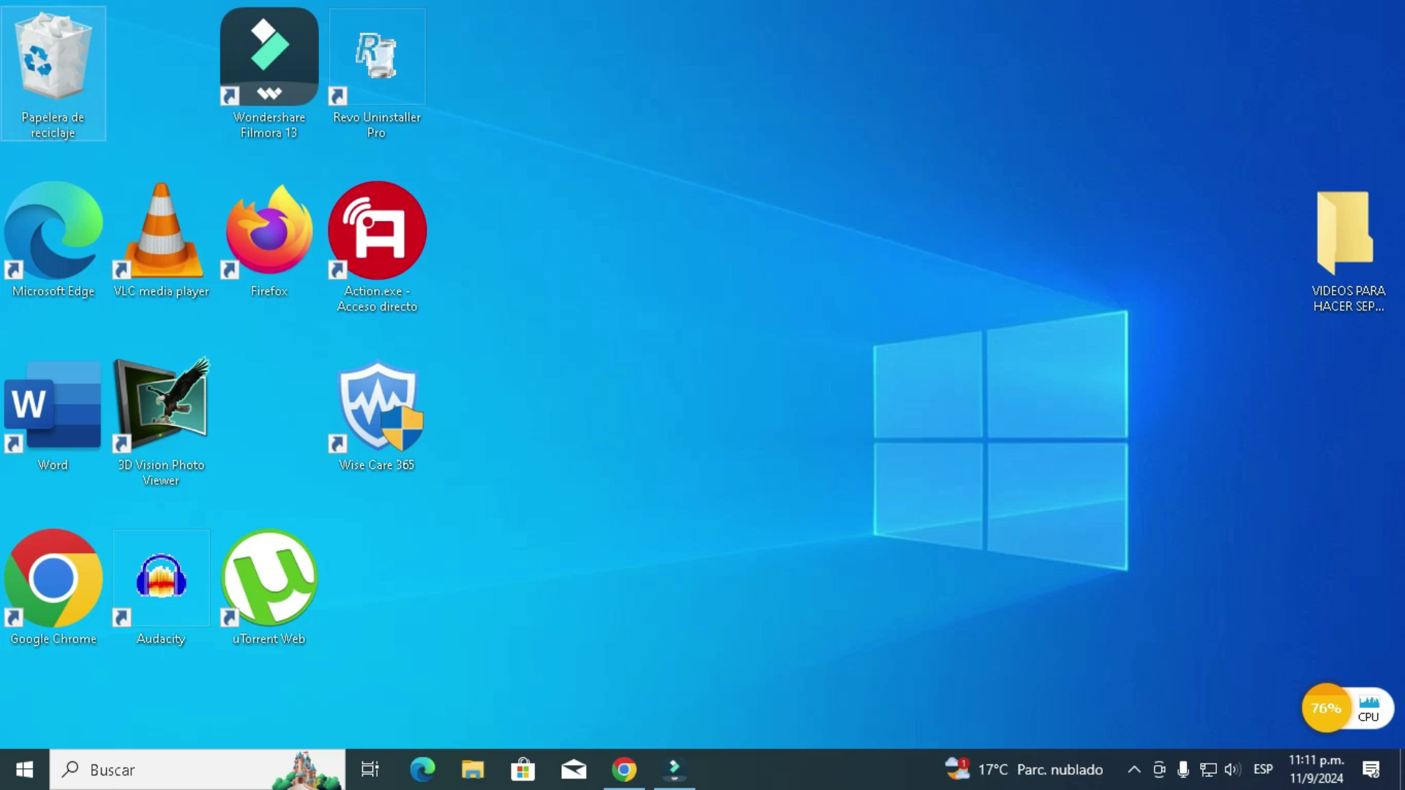
Empty the Papelera de reciclaje, permanently deleting all 1.309 items (1,05 GB), including the WinSAT folder.
{"action": "double_click", "coordinate": [53, 69]}
{"action": "left_click", "coordinate": [366, 330]}
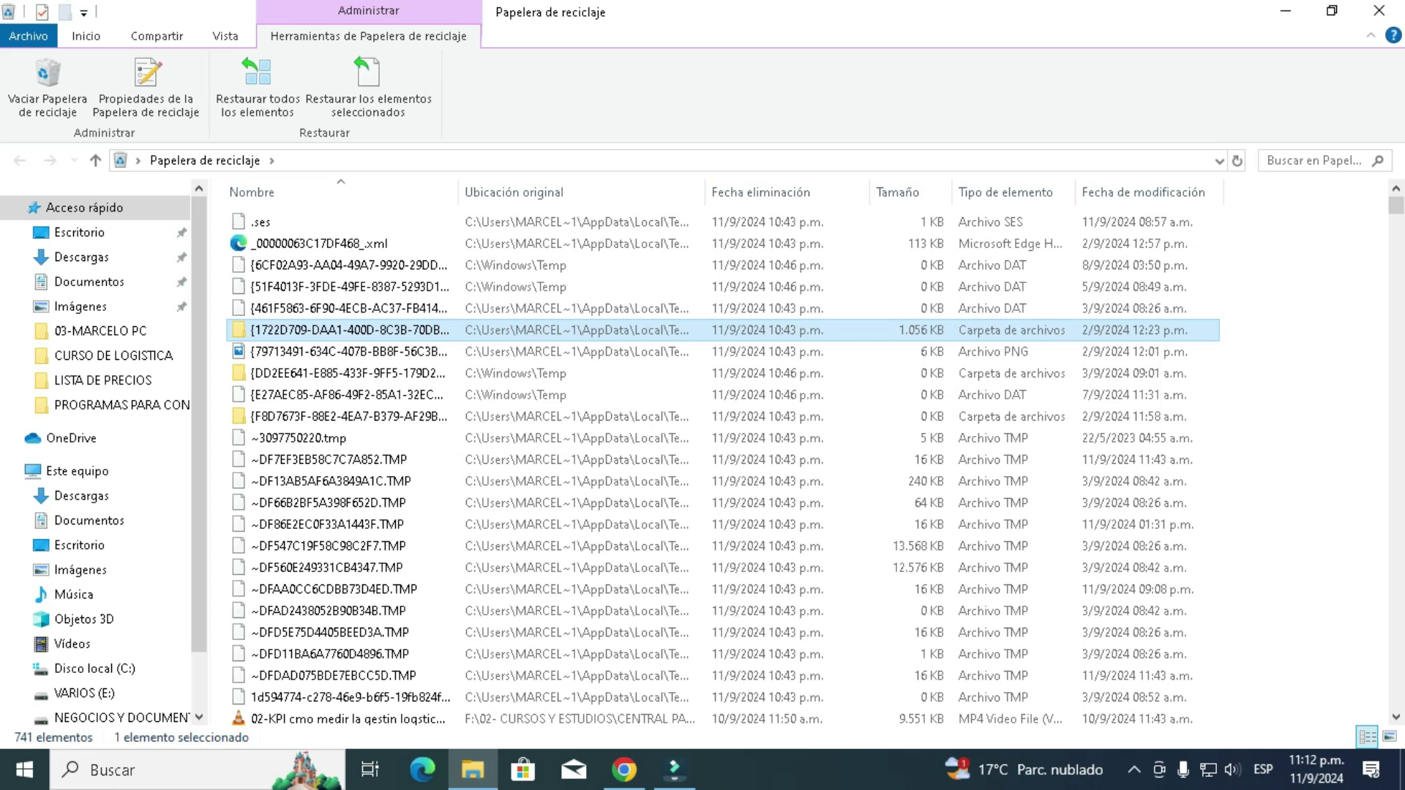
{"action": "left_click", "coordinate": [348, 308]}
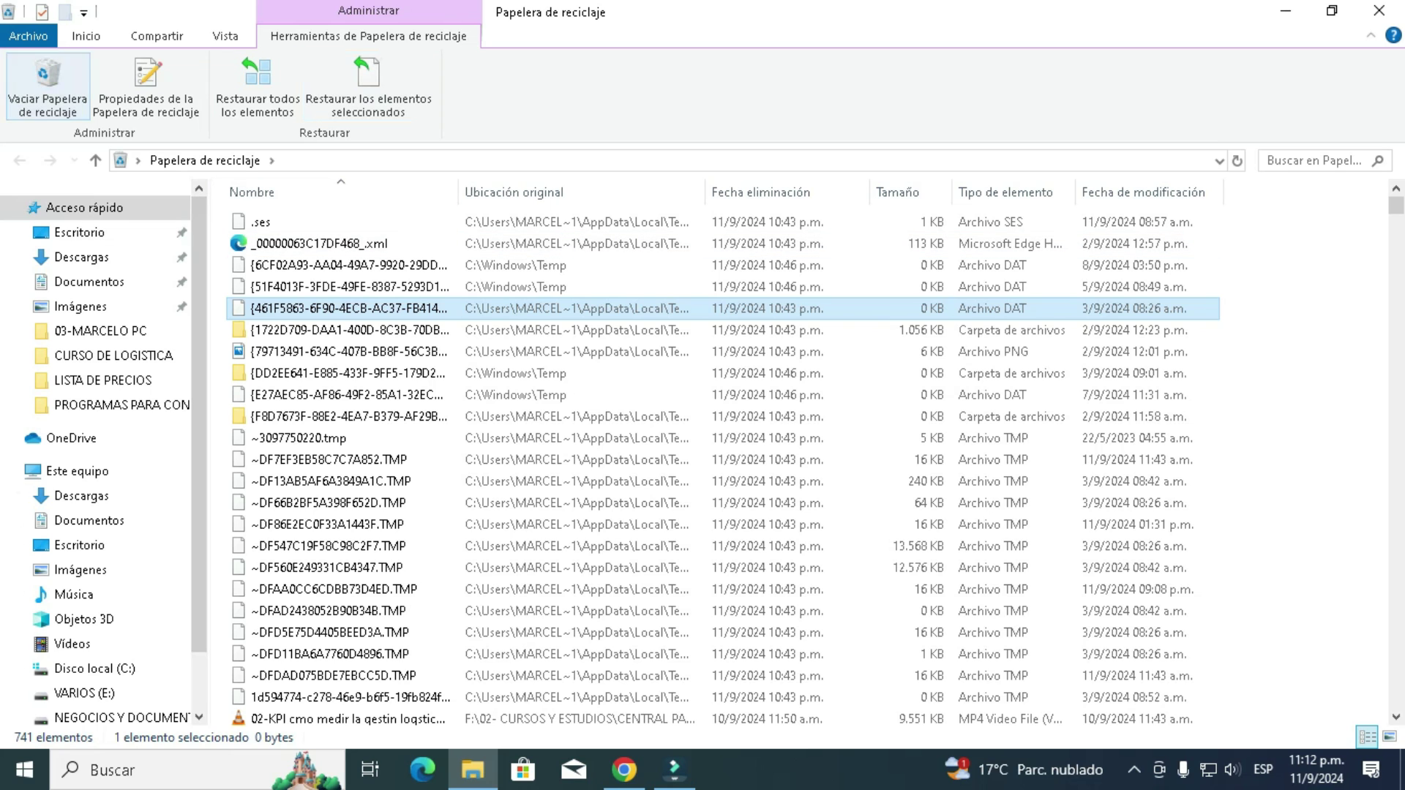
{"action": "left_click", "coordinate": [48, 87]}
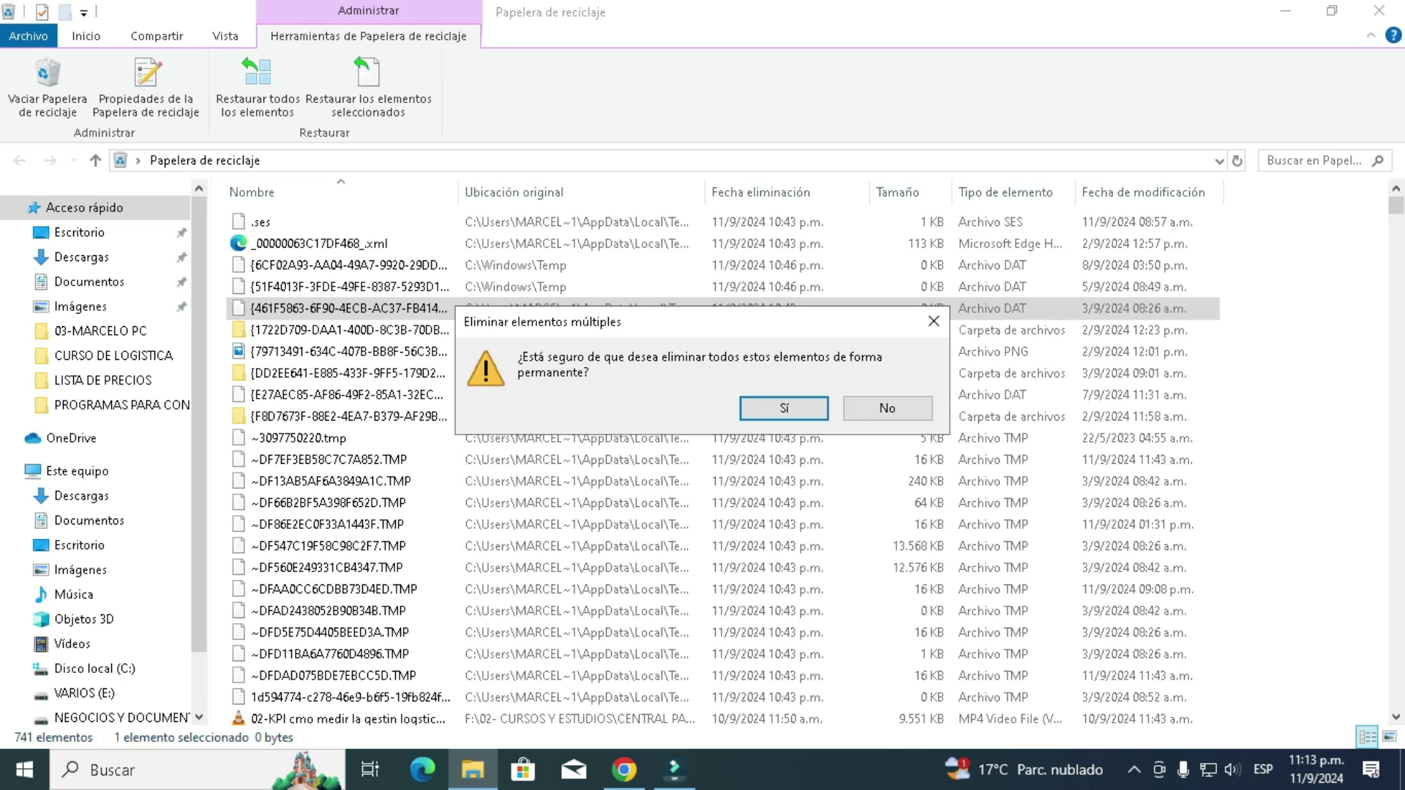
{"action": "left_click", "coordinate": [784, 407]}
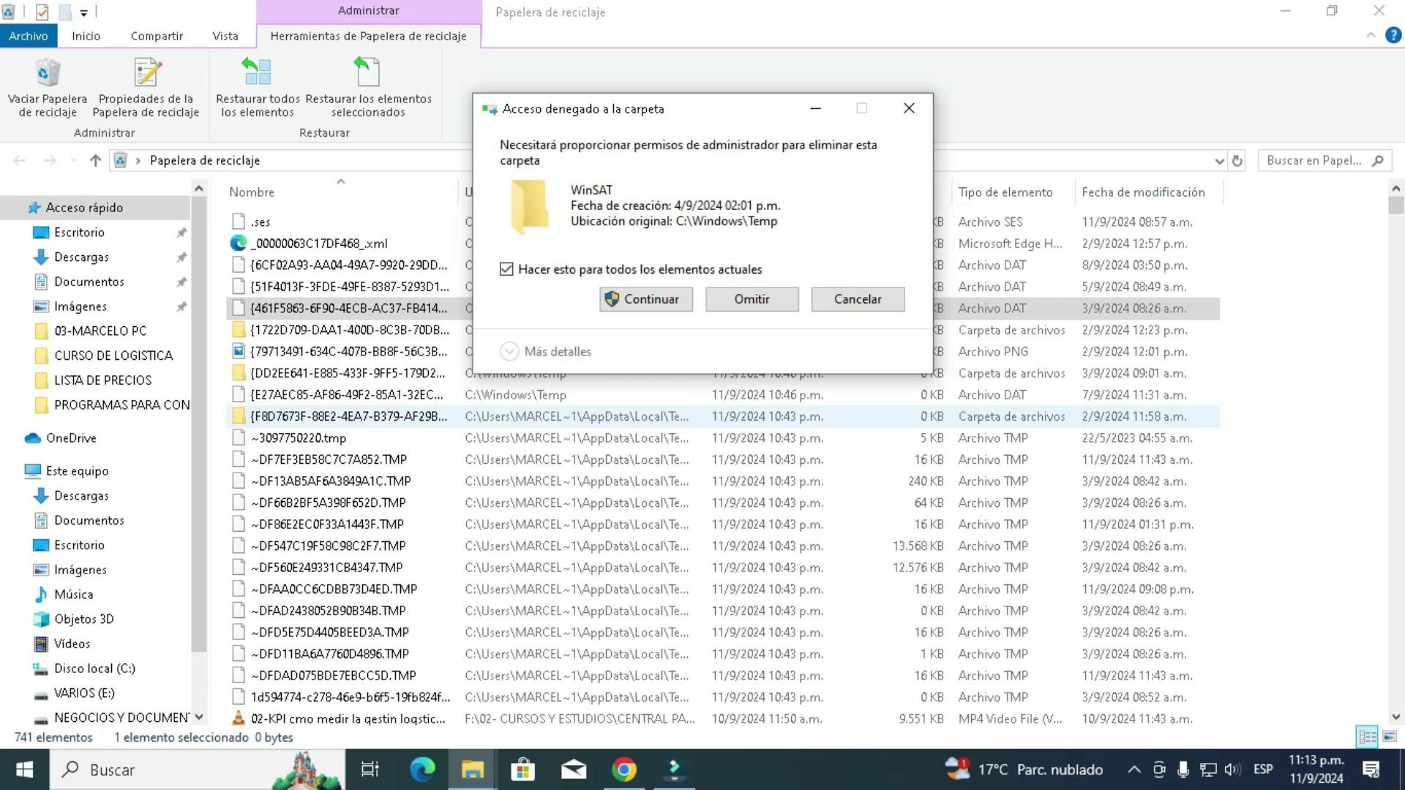
{"action": "left_click", "coordinate": [646, 300]}
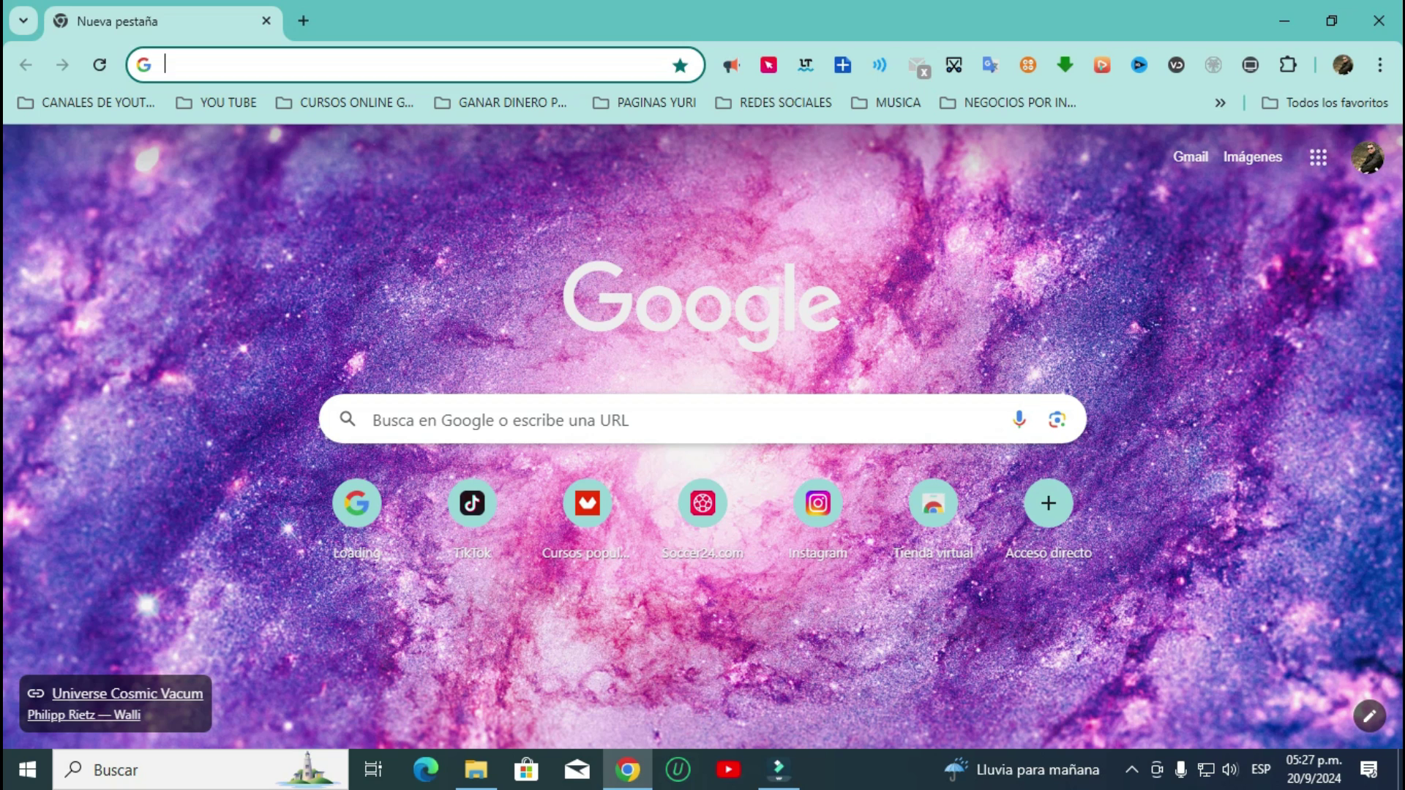
Open Chrome's full Historial page and bring up the Borrar datos de navegación dialog.
{"action": "left_click", "coordinate": [1380, 65]}
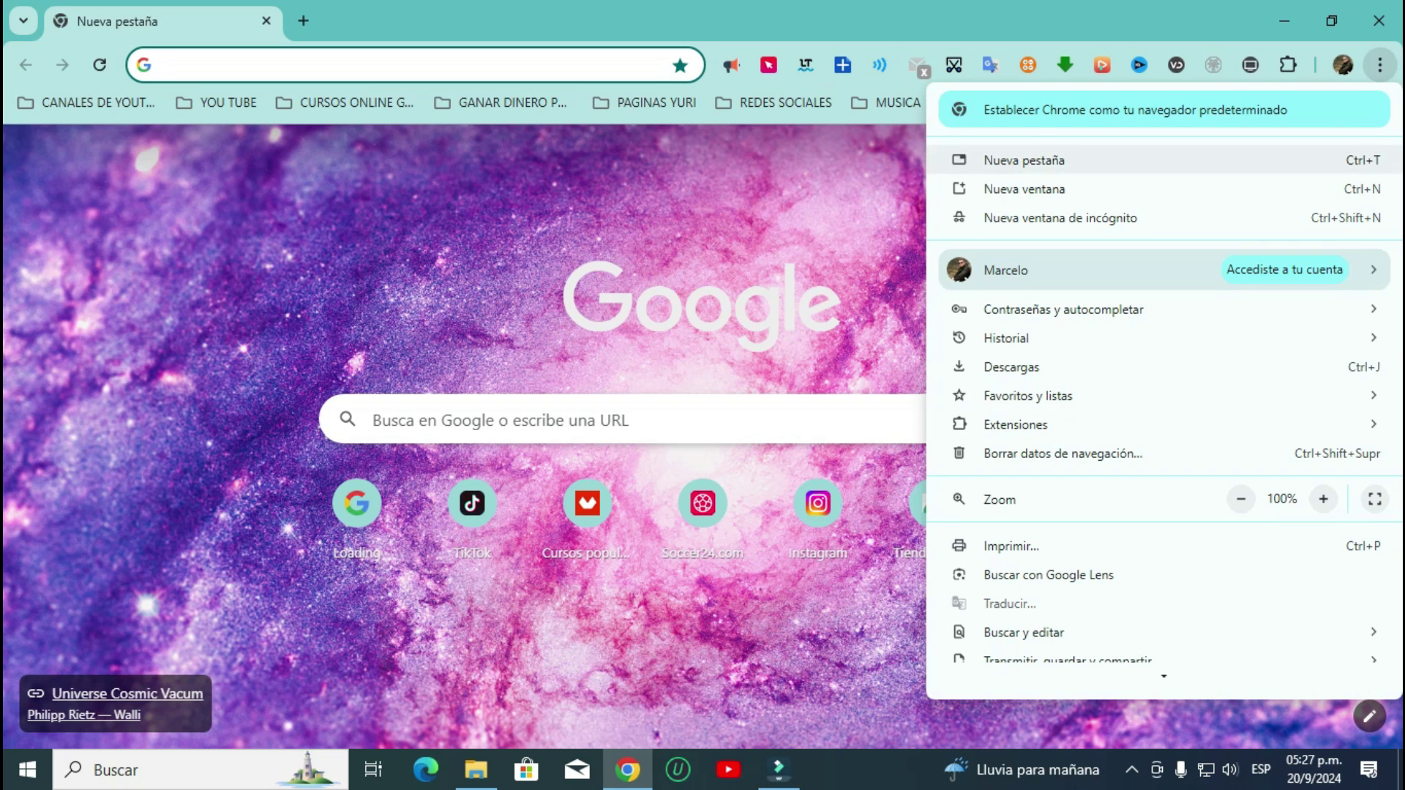
{"action": "mouse_move", "coordinate": [1024, 338]}
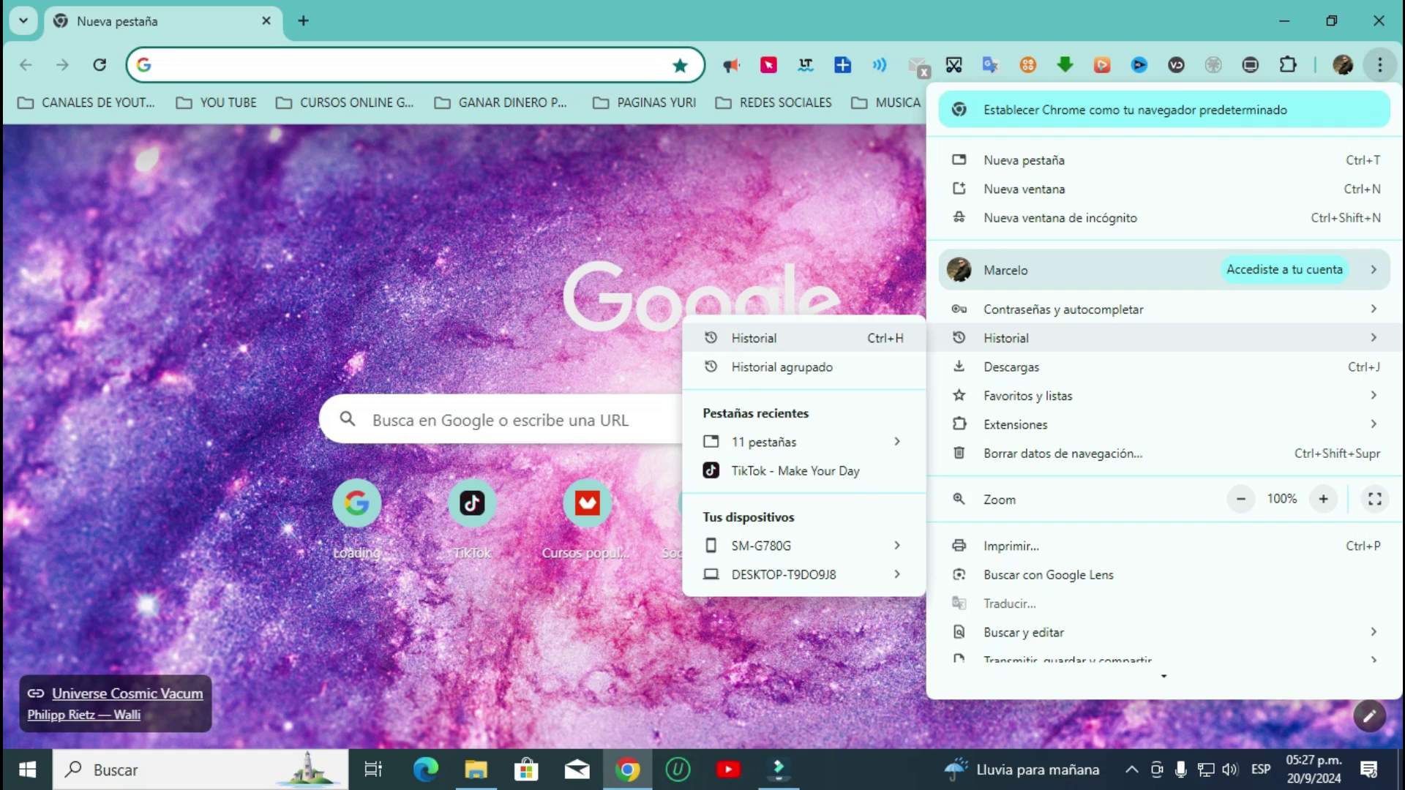
{"action": "left_click", "coordinate": [754, 338]}
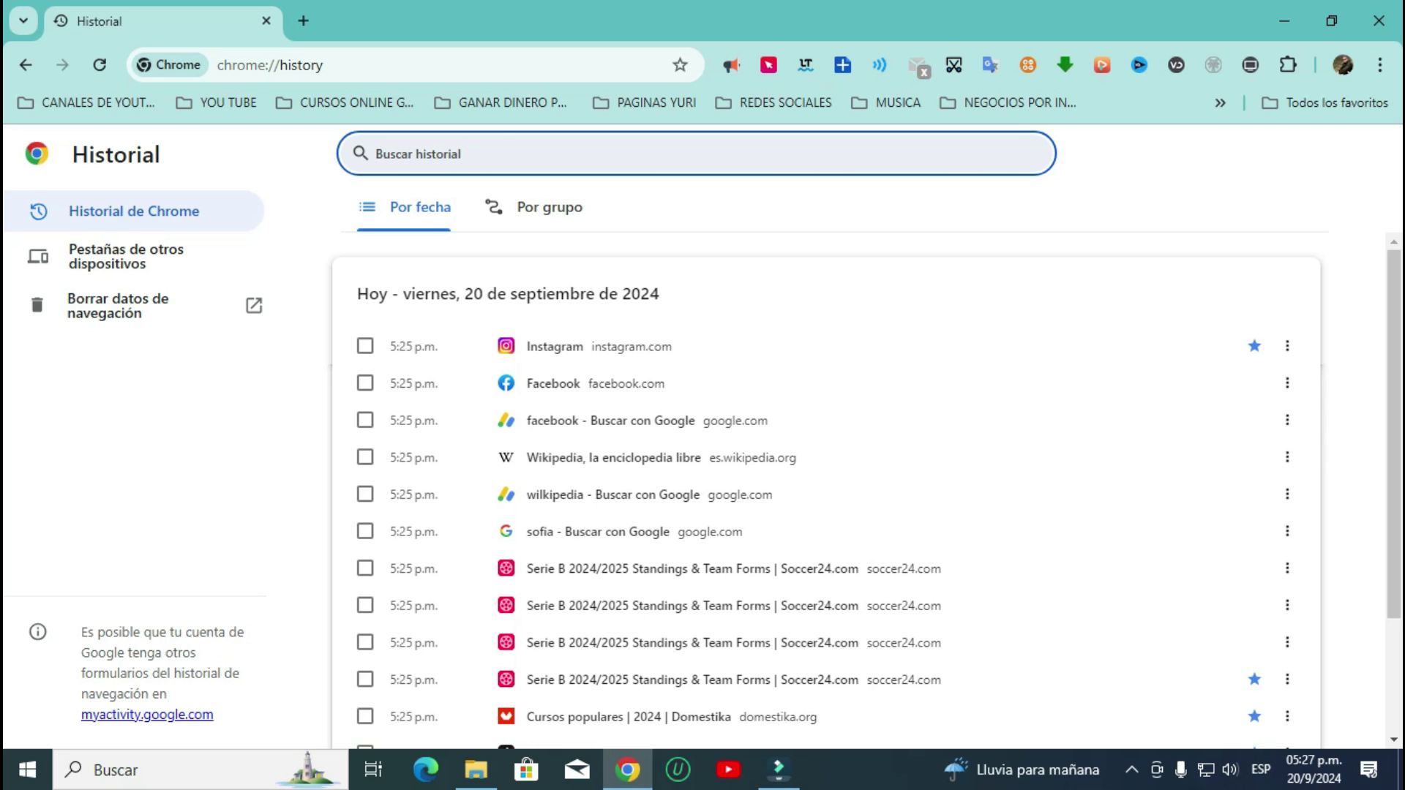
{"action": "scroll", "coordinate": [826, 505], "scroll_direction": "down", "scroll_amount": 2}
{"action": "scroll", "coordinate": [827, 505], "scroll_direction": "up", "scroll_amount": 2}
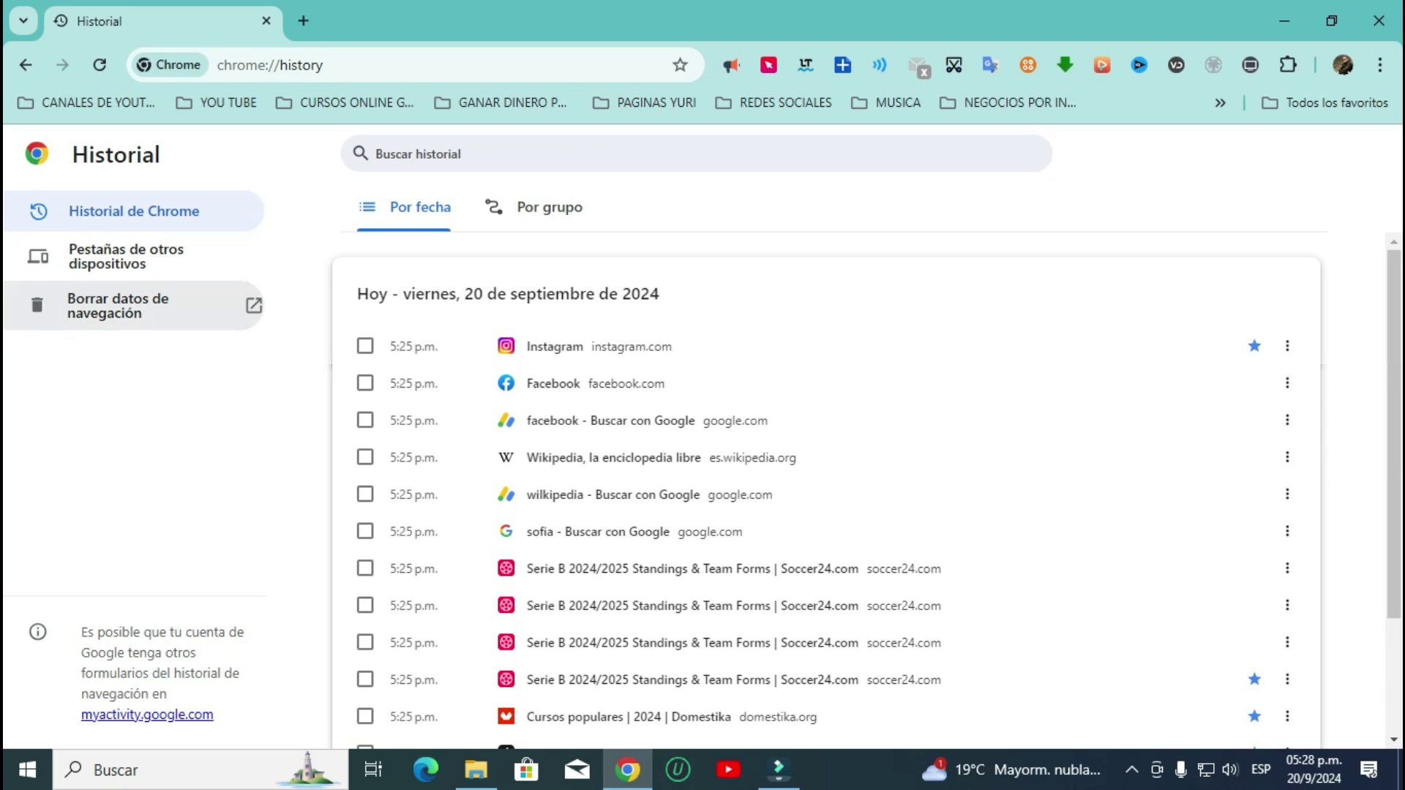
{"action": "left_click", "coordinate": [131, 305]}
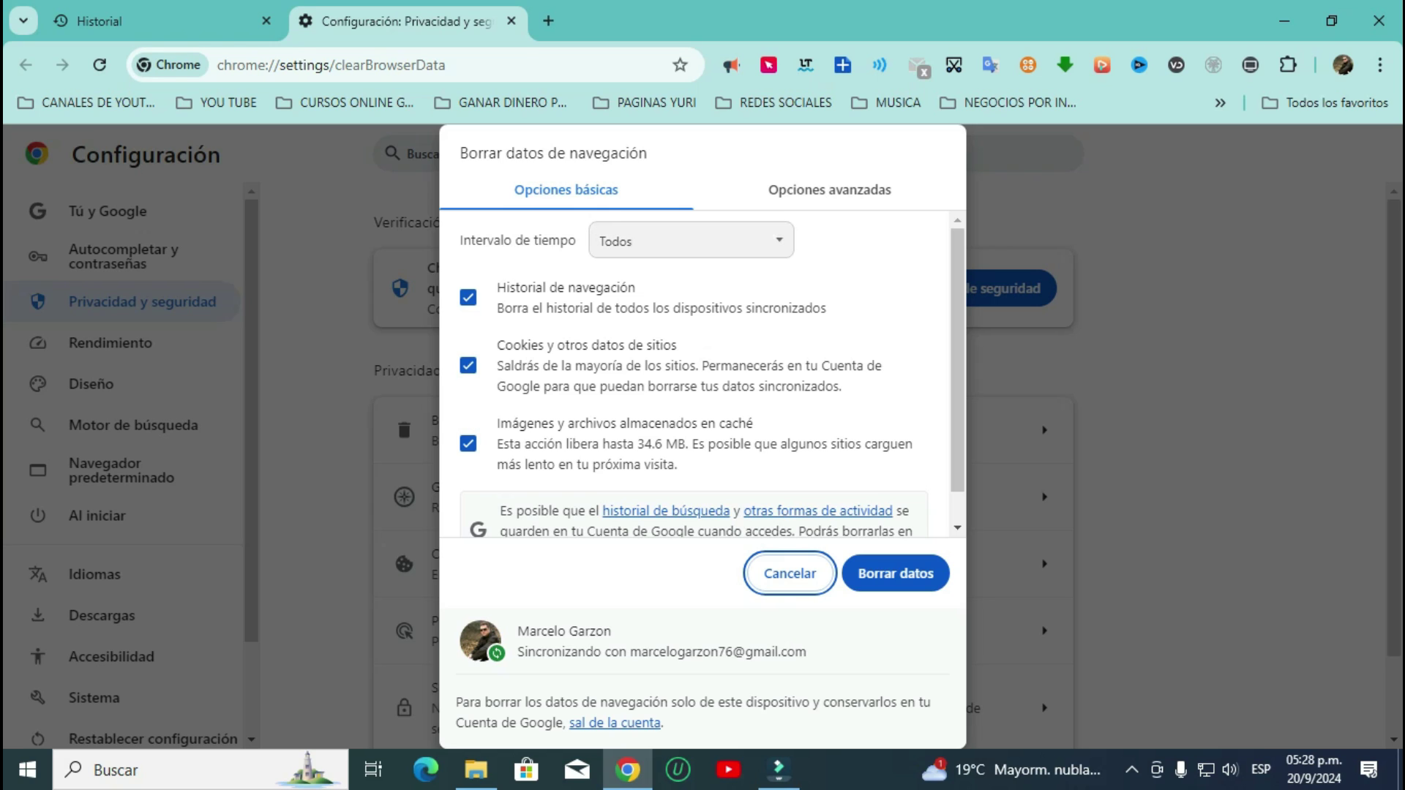
Set the Intervalo de tiempo for clearing browsing data to Todos.
{"action": "left_click", "coordinate": [690, 240]}
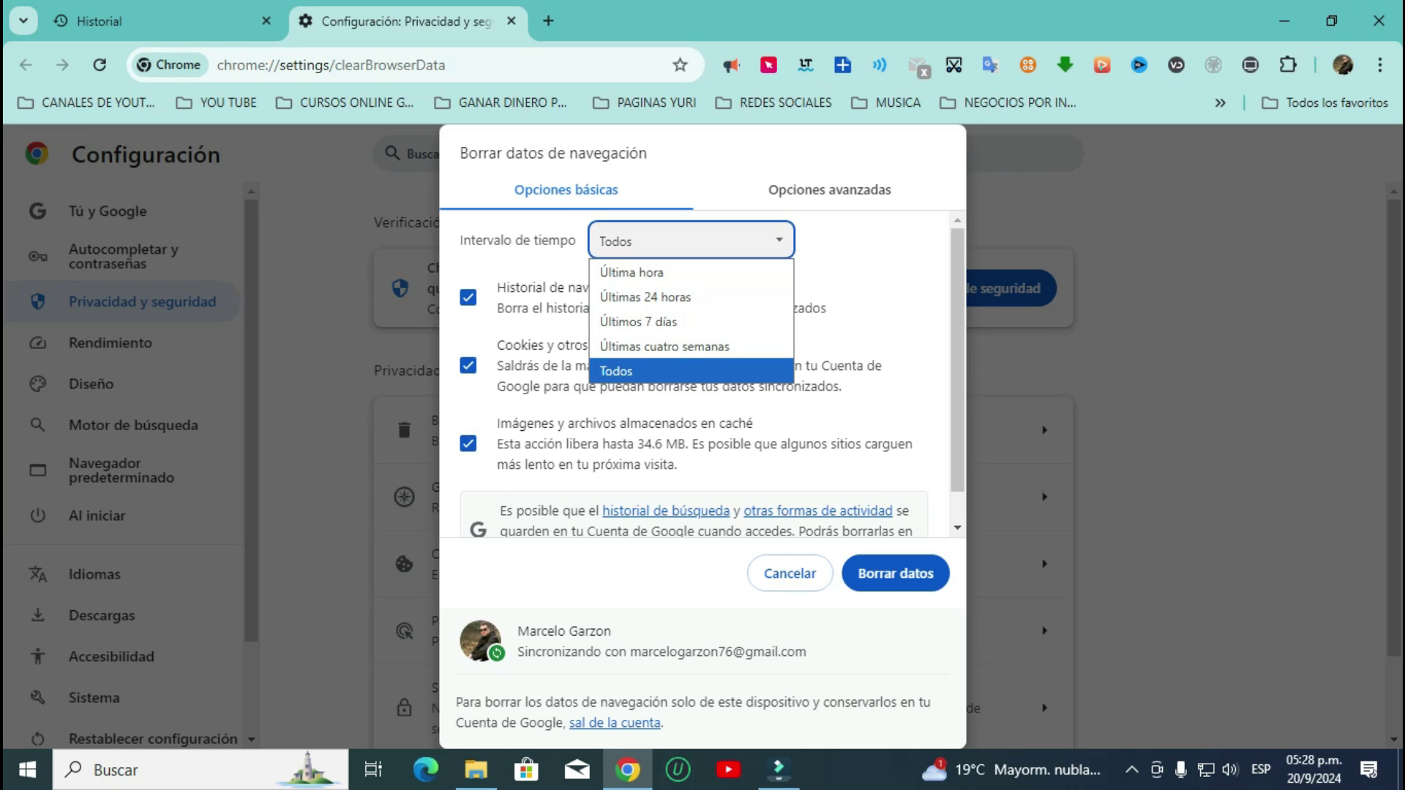
{"action": "left_click", "coordinate": [632, 272]}
{"action": "left_click", "coordinate": [691, 240]}
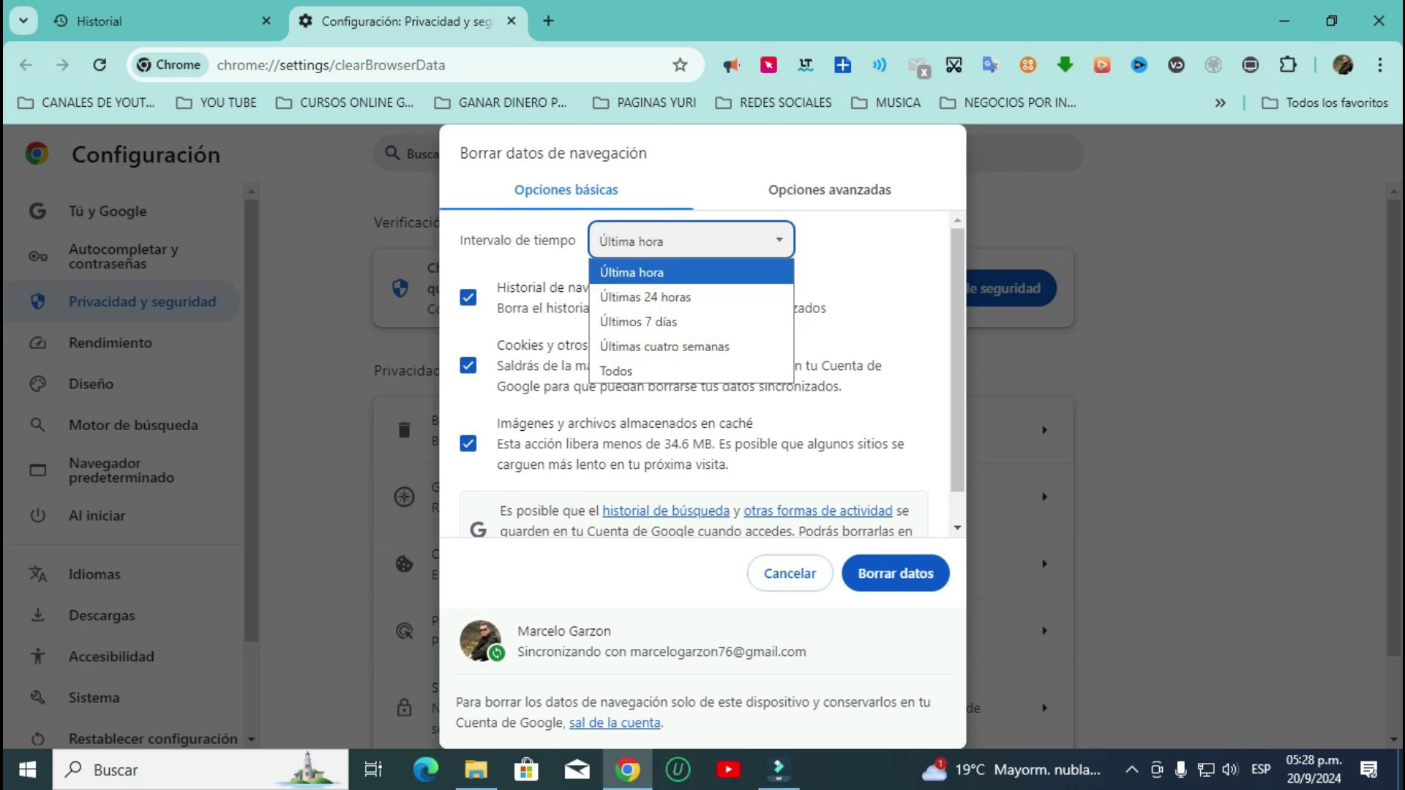
{"action": "key", "text": "Escape"}
{"action": "key", "text": "alt+Down"}
{"action": "key", "text": "Down"}
{"action": "key", "text": "Down"}
{"action": "key", "text": "Down"}
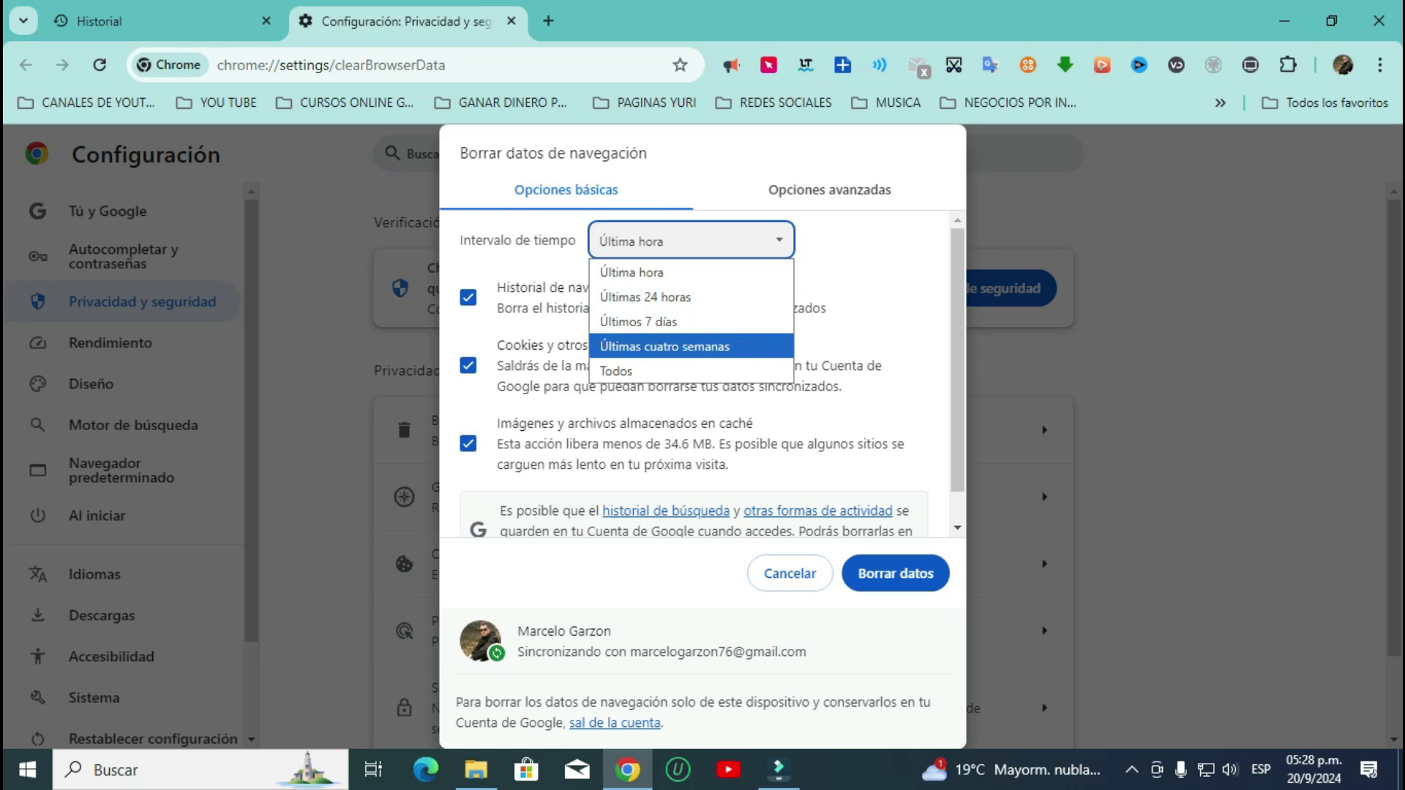
{"action": "key", "text": "Down"}
{"action": "key", "text": "Return"}
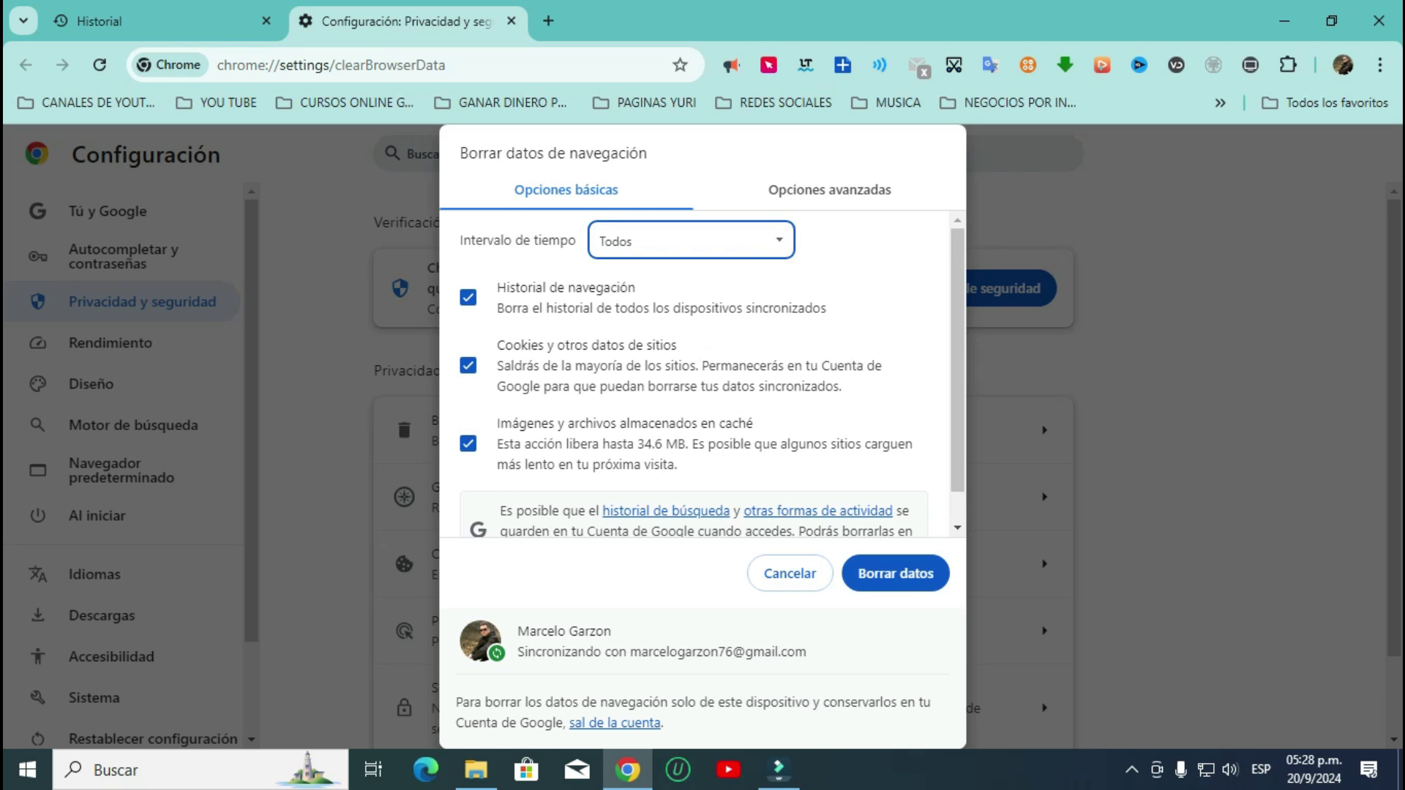
Review Opciones avanzadas, then clear history, cookies and cached files from Opciones básicas.
{"action": "left_click", "coordinate": [829, 191]}
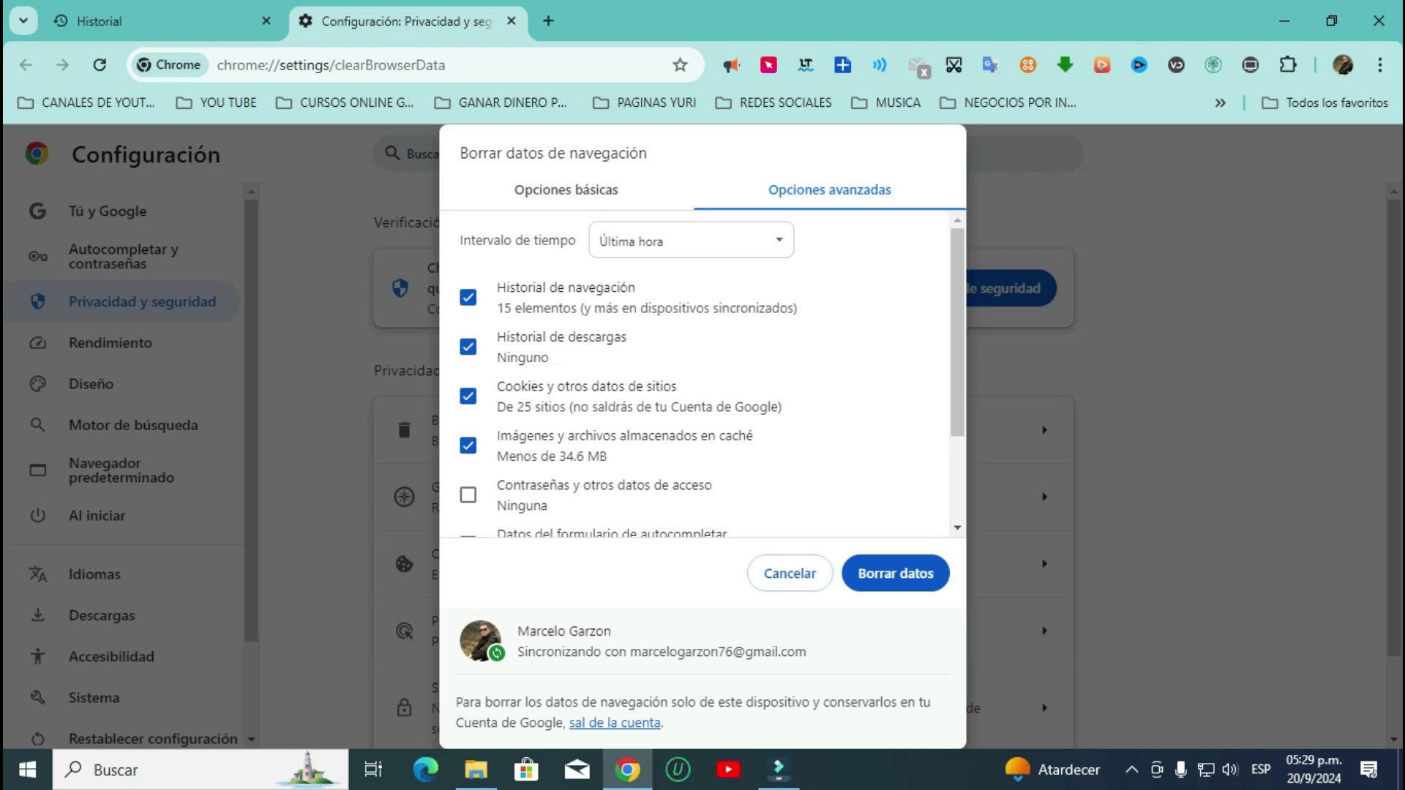
{"action": "scroll", "coordinate": [703, 373], "scroll_direction": "down", "scroll_amount": 2}
{"action": "scroll", "coordinate": [703, 374], "scroll_direction": "up", "scroll_amount": 2}
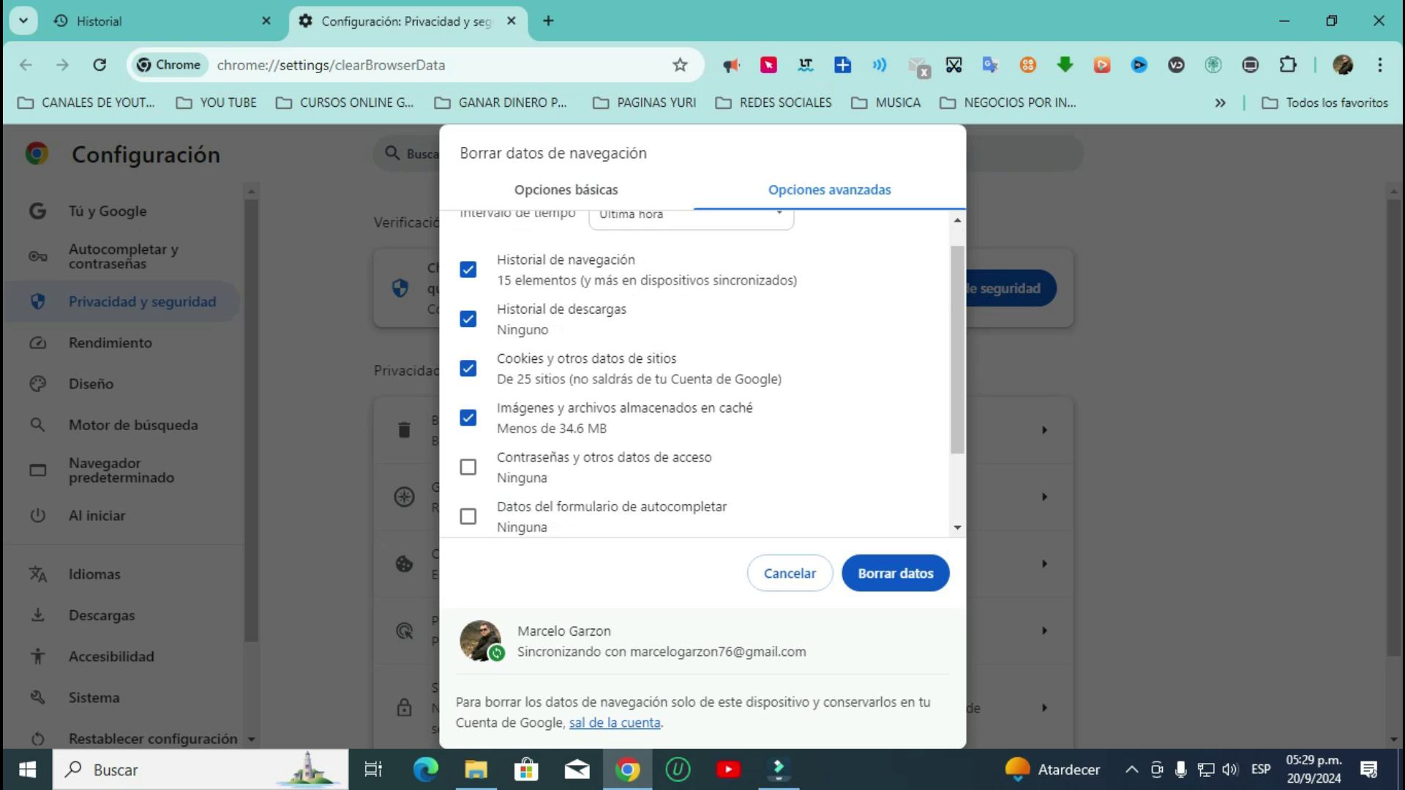
{"action": "scroll", "coordinate": [703, 373], "scroll_direction": "down", "scroll_amount": 2}
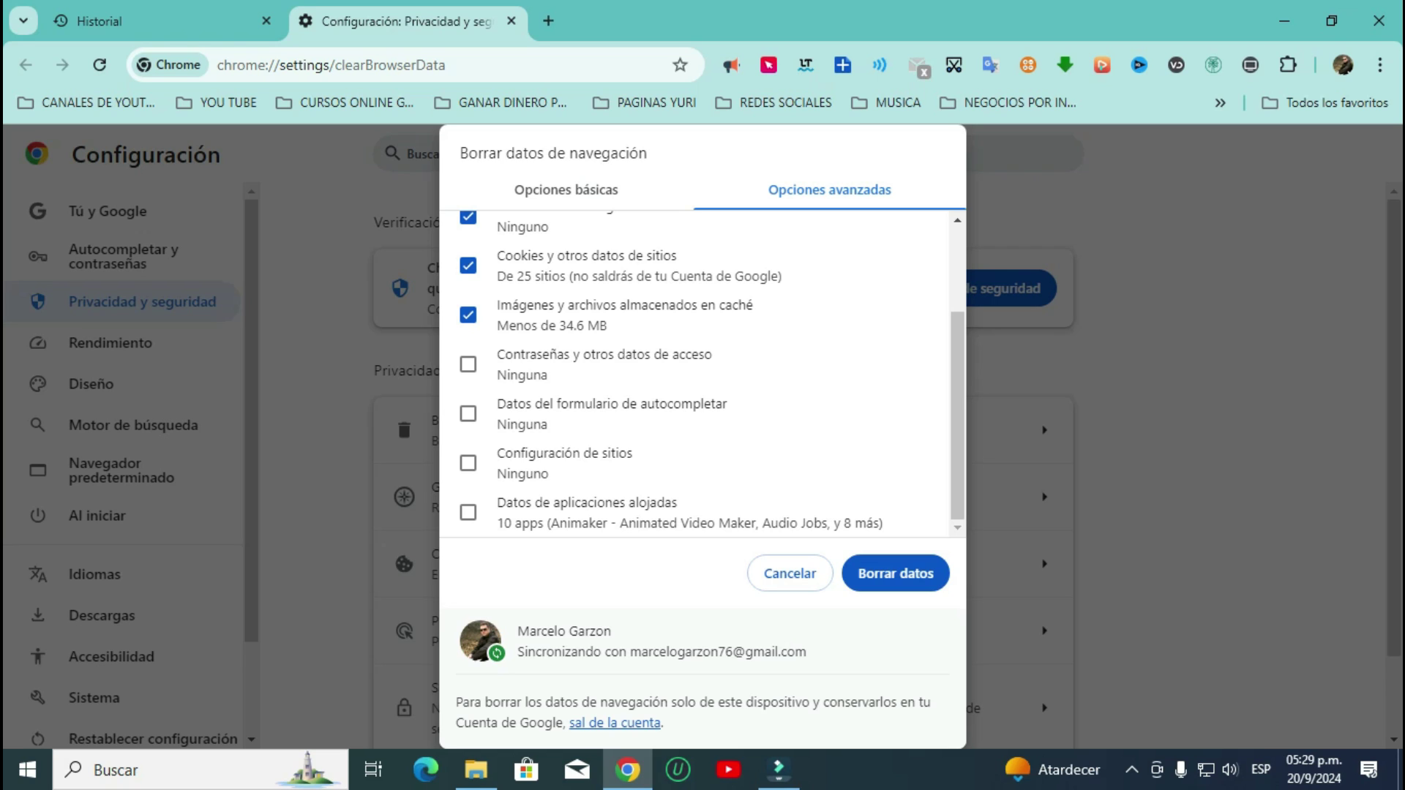
{"action": "scroll", "coordinate": [702, 373], "scroll_direction": "up", "scroll_amount": 2}
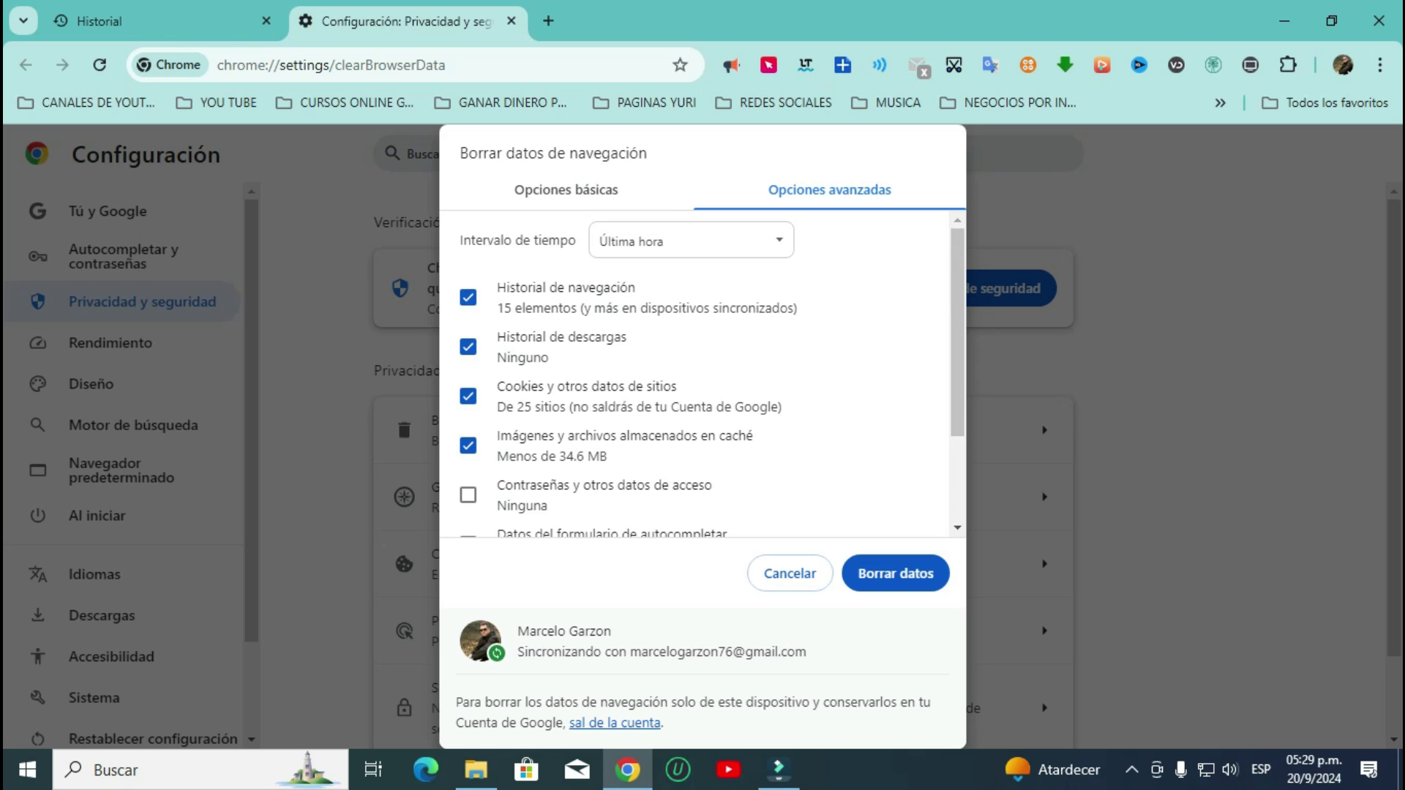
{"action": "left_click", "coordinate": [565, 190]}
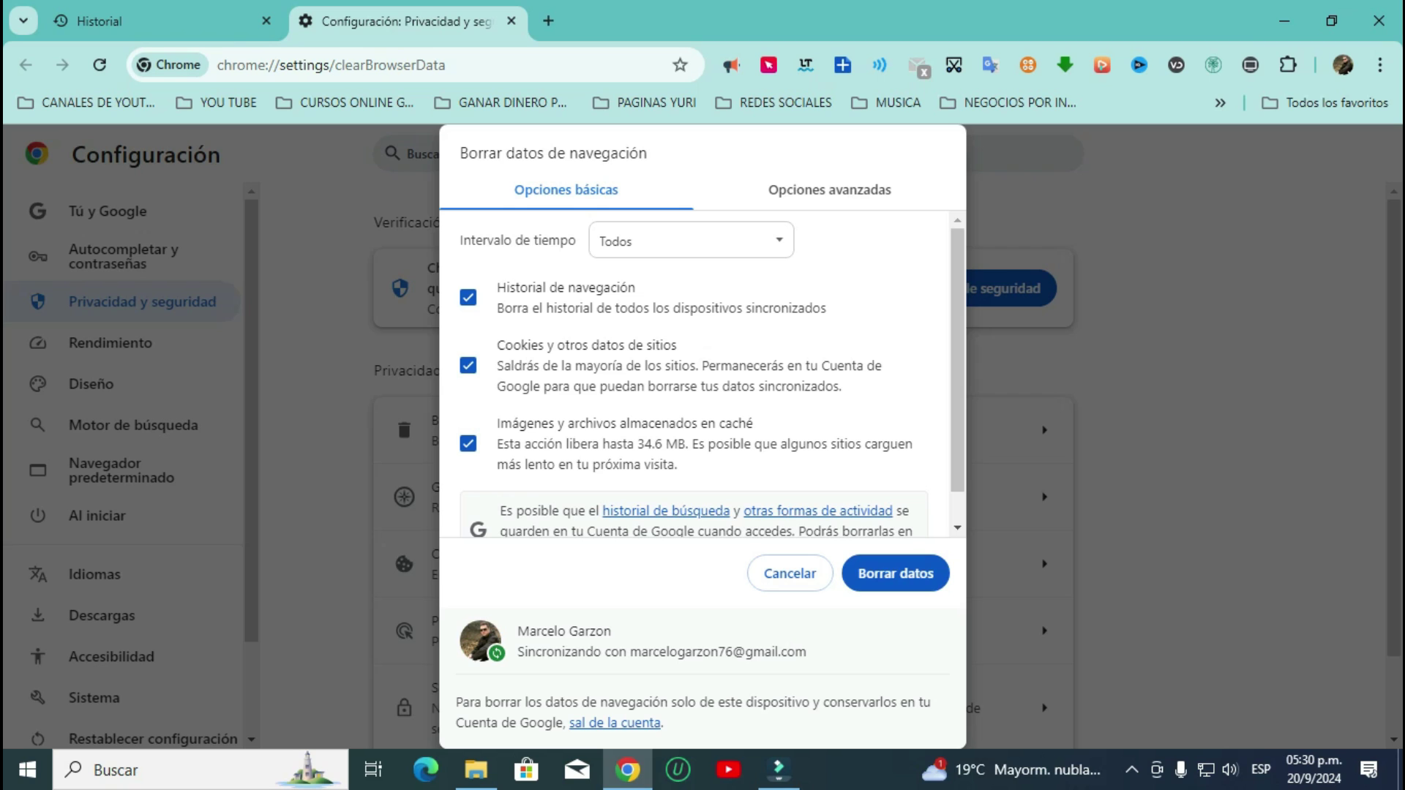
{"action": "left_click", "coordinate": [896, 574]}
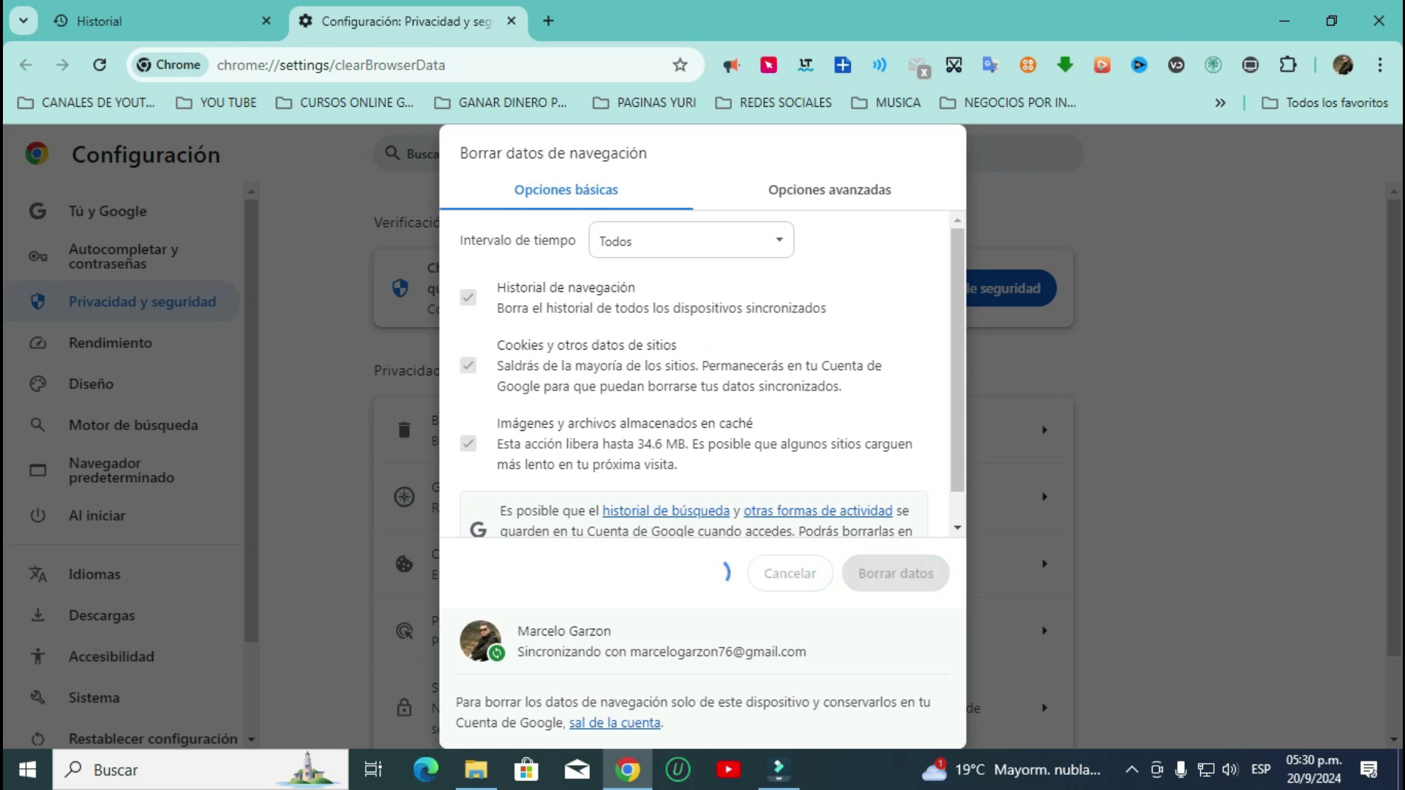